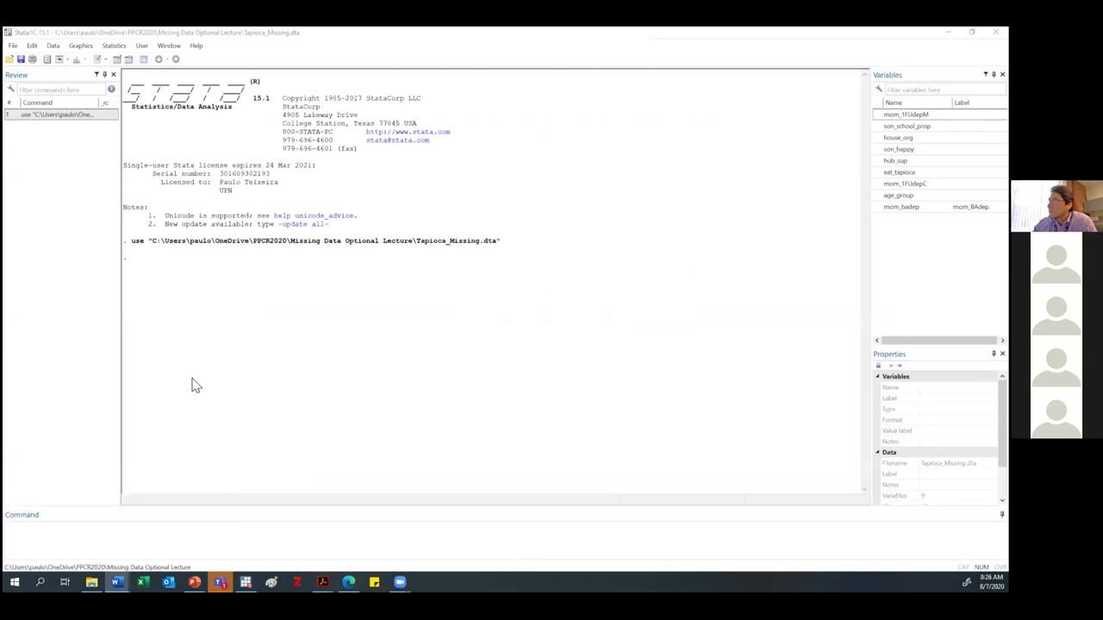
Step: Run summary statistics for all variables in the dataset with the sum command
click(313, 538)
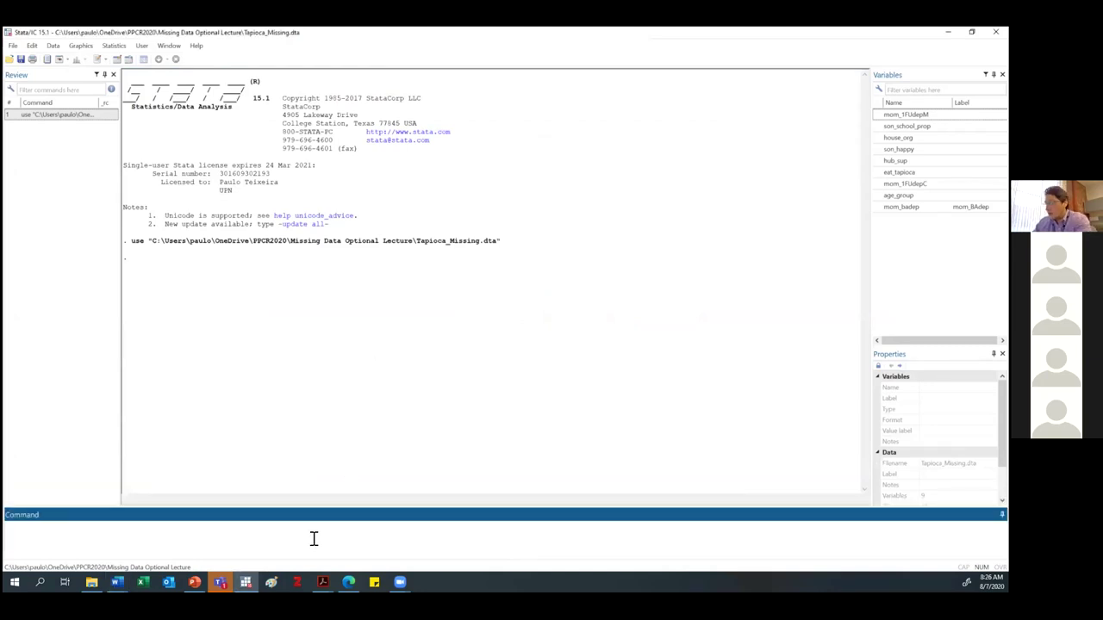
text(sum)
key(Return)
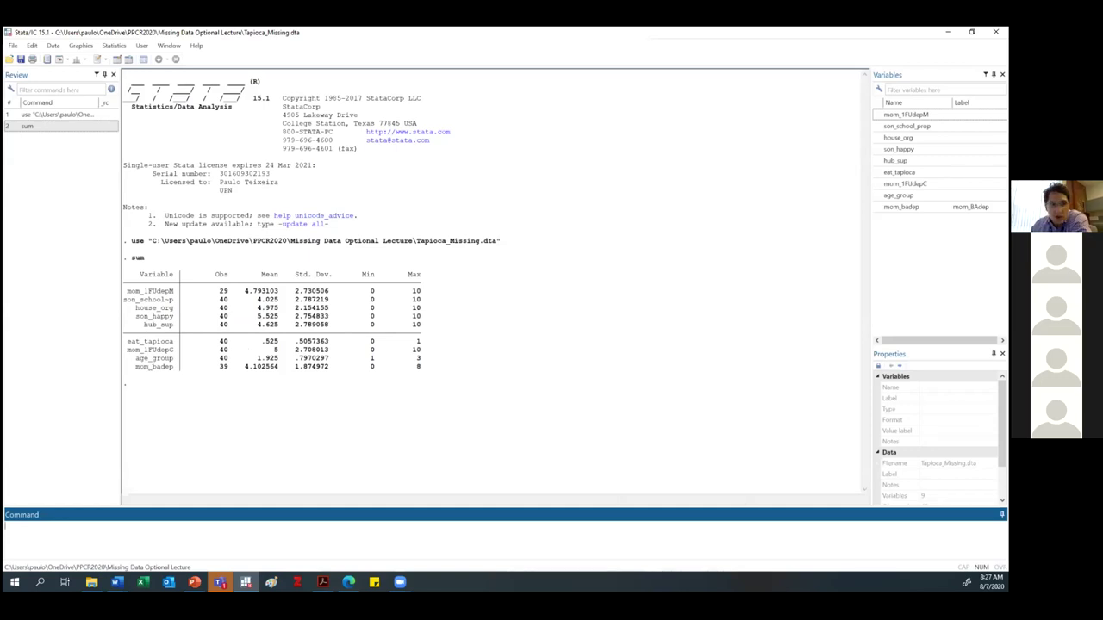
Step: Try to run a two-sample t-test of mom_depC grouped by eat_tapioca
key(alt+Tab)
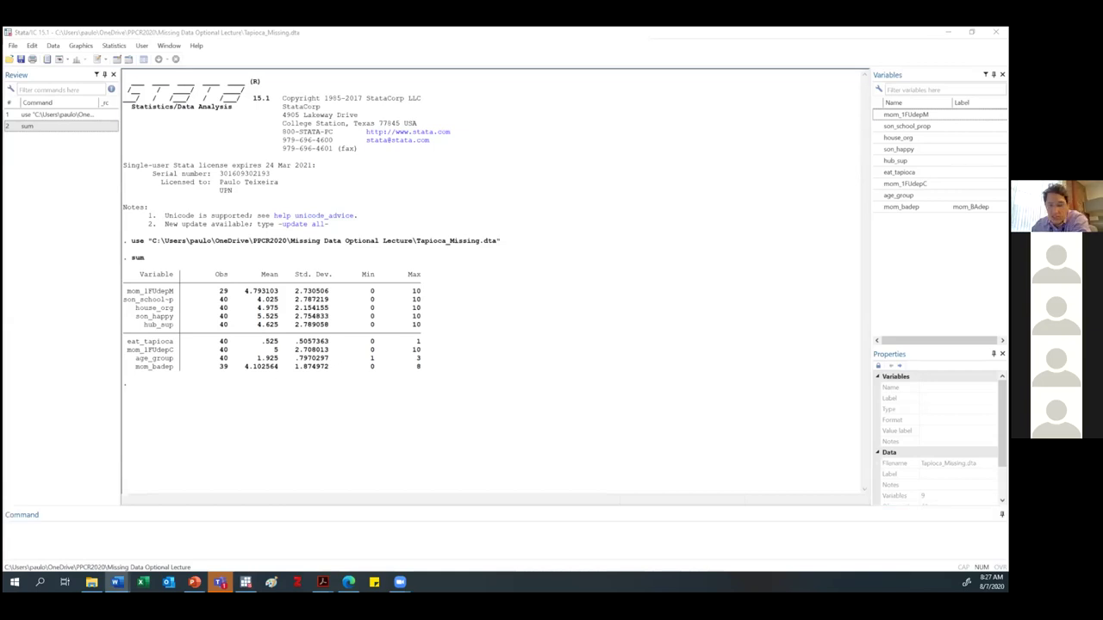
click(113, 534)
text(ttest mom_depC, by(eat_tapioca))
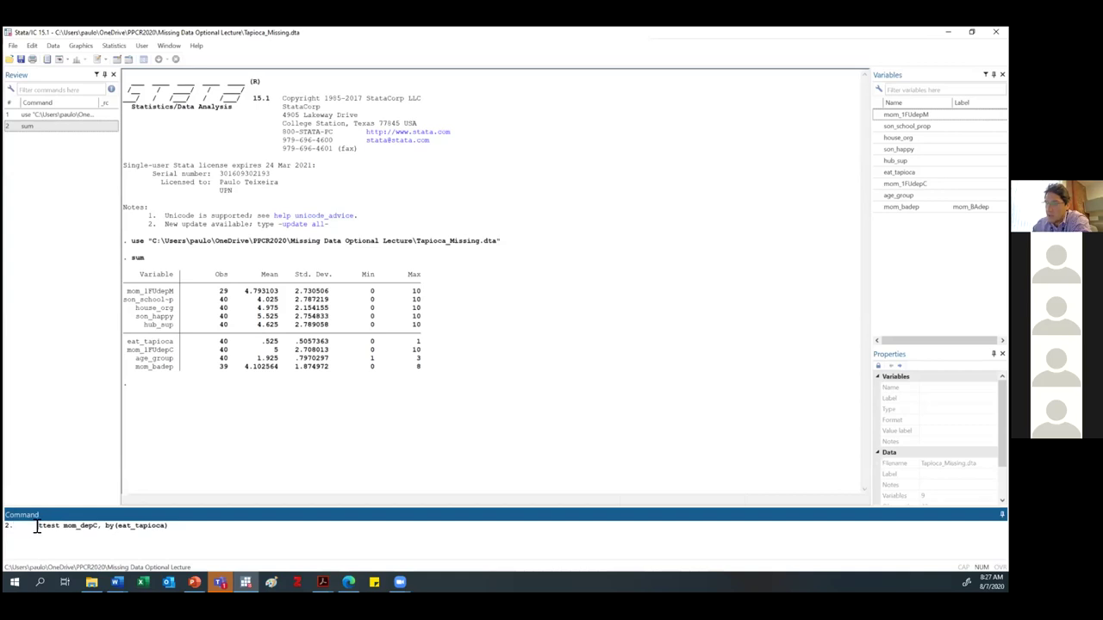
key(BackSpace)
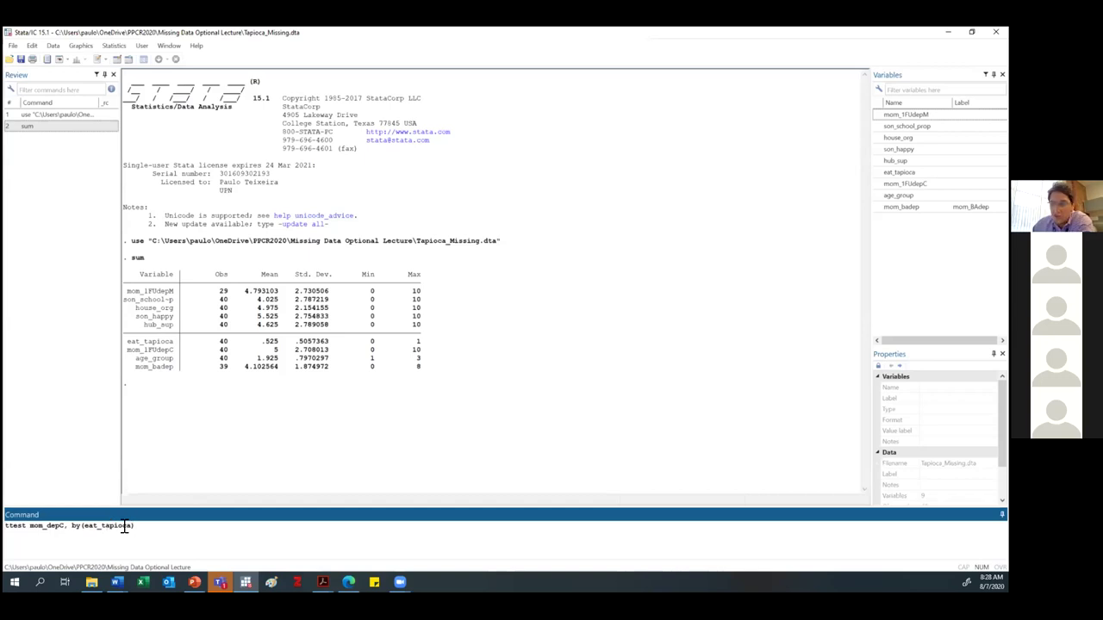
key(Return)
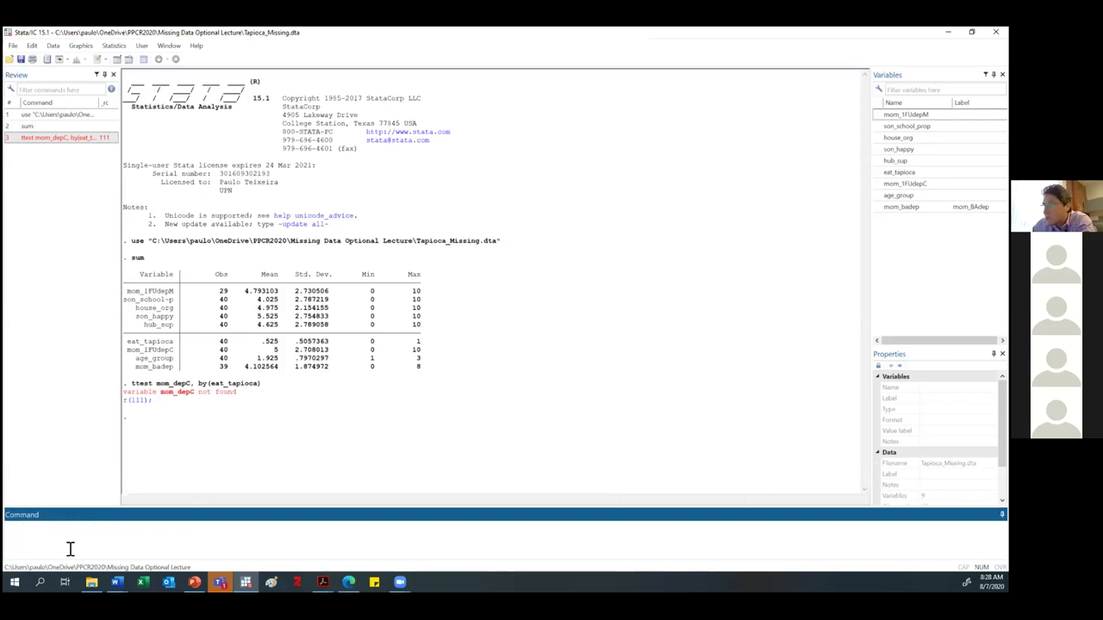
Step: Correct the previous t-test command to use mom_1FUdepC as the outcome and run it by eat_tapioca
click(60, 138)
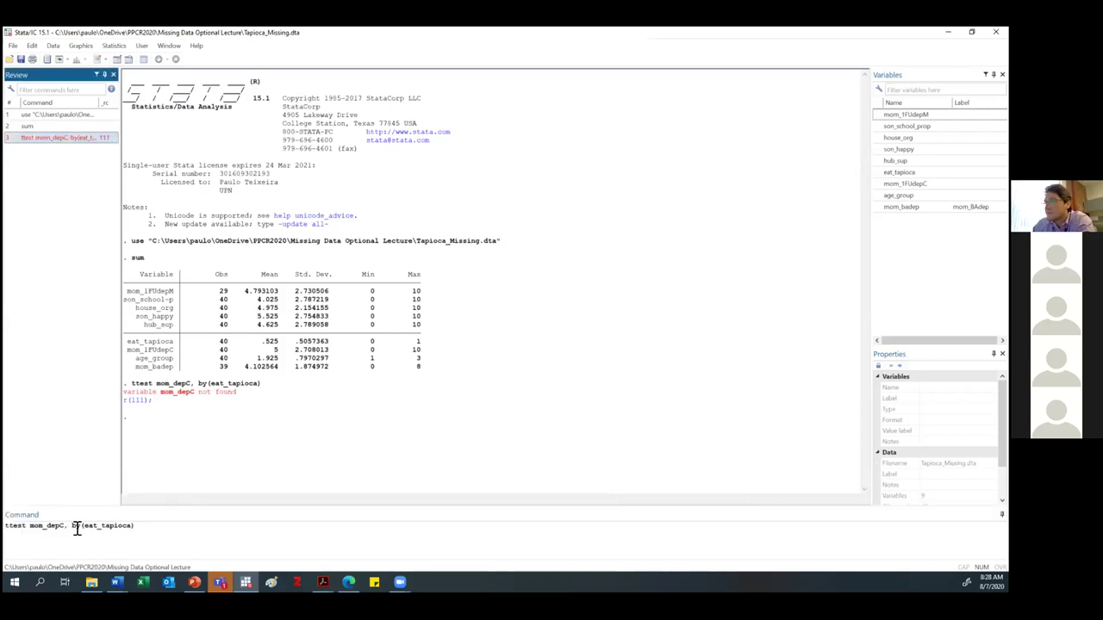
double_click(50, 529)
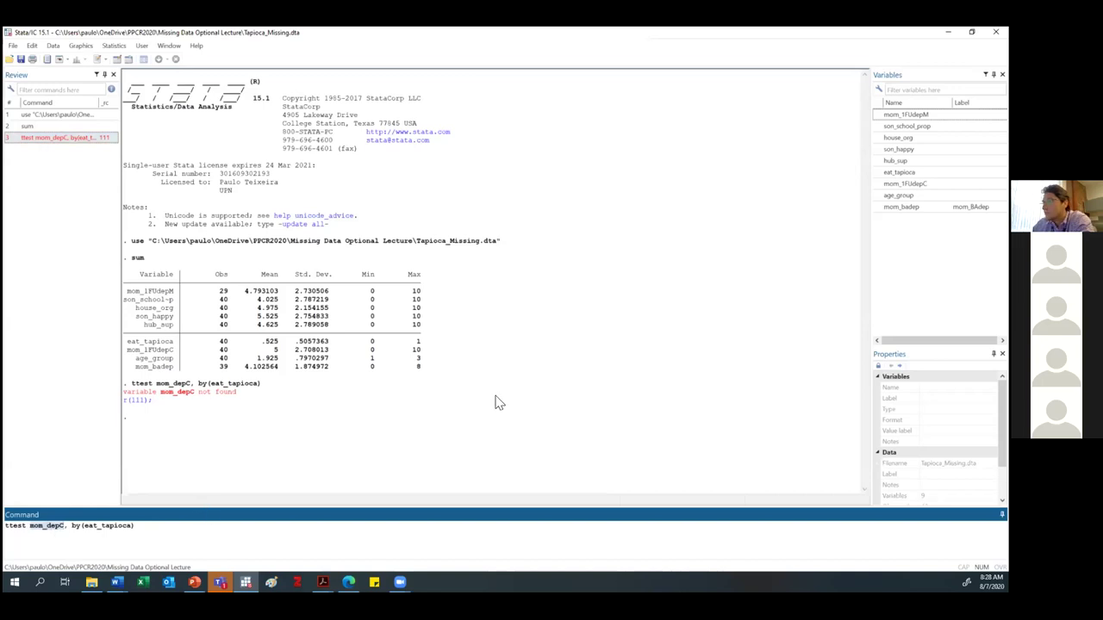
double_click(882, 185)
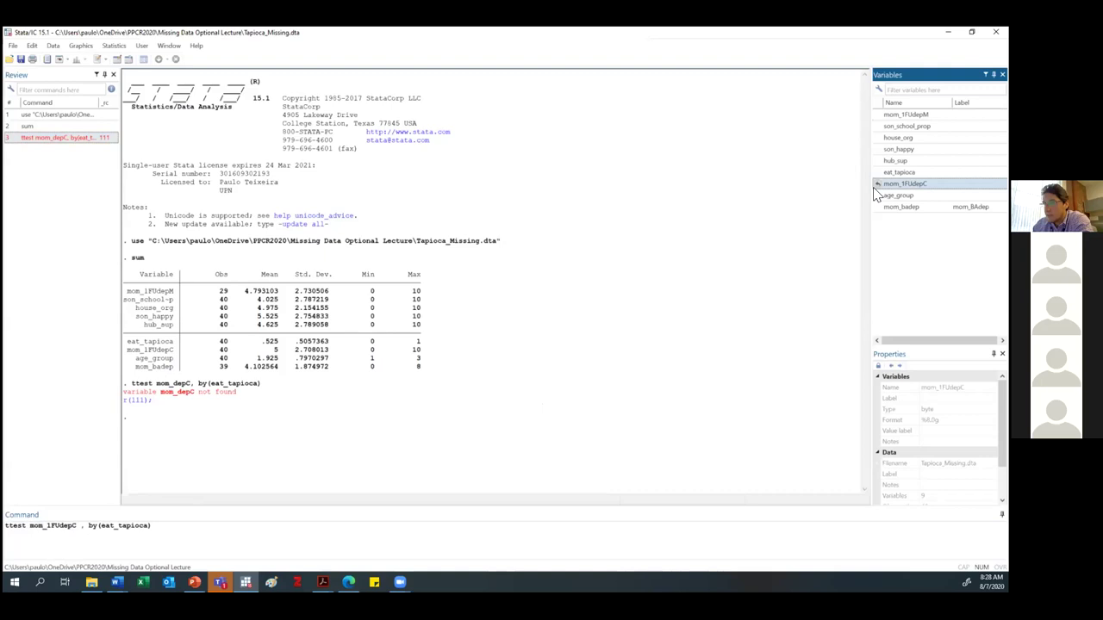
key(Return)
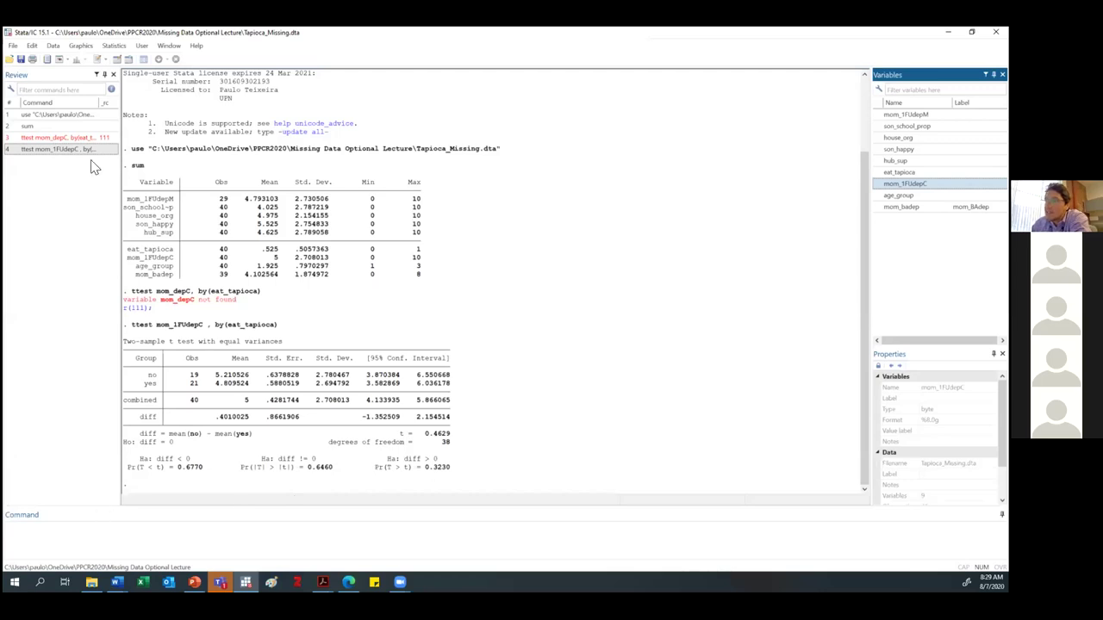
Step: Rerun the t-test by eat_tapioca with mom_1FUdepM as the outcome variable
click(68, 149)
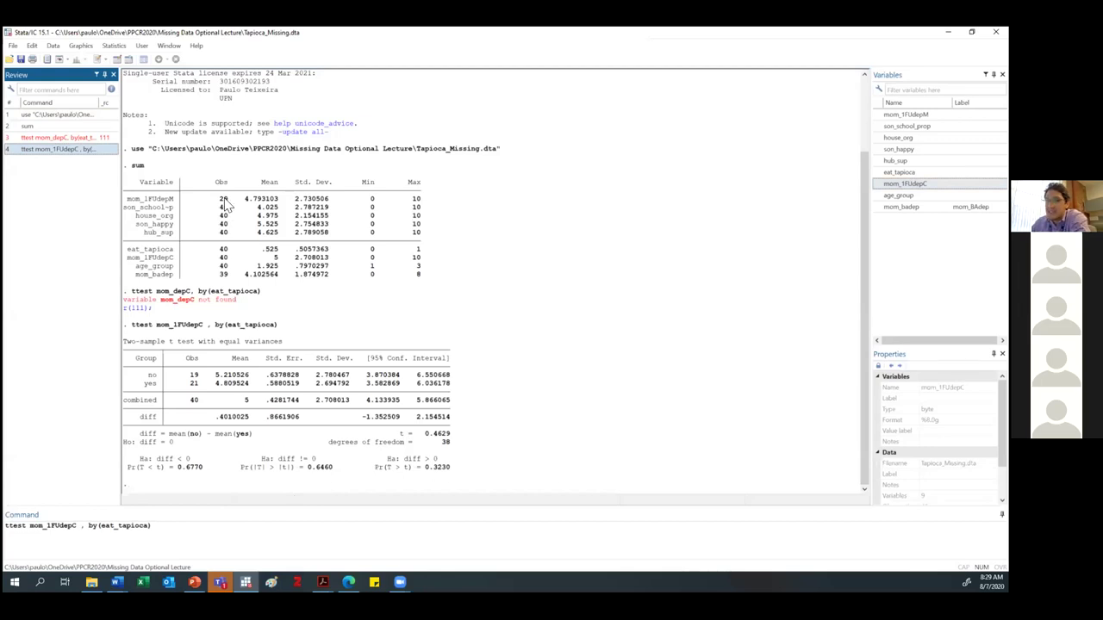
double_click(60, 527)
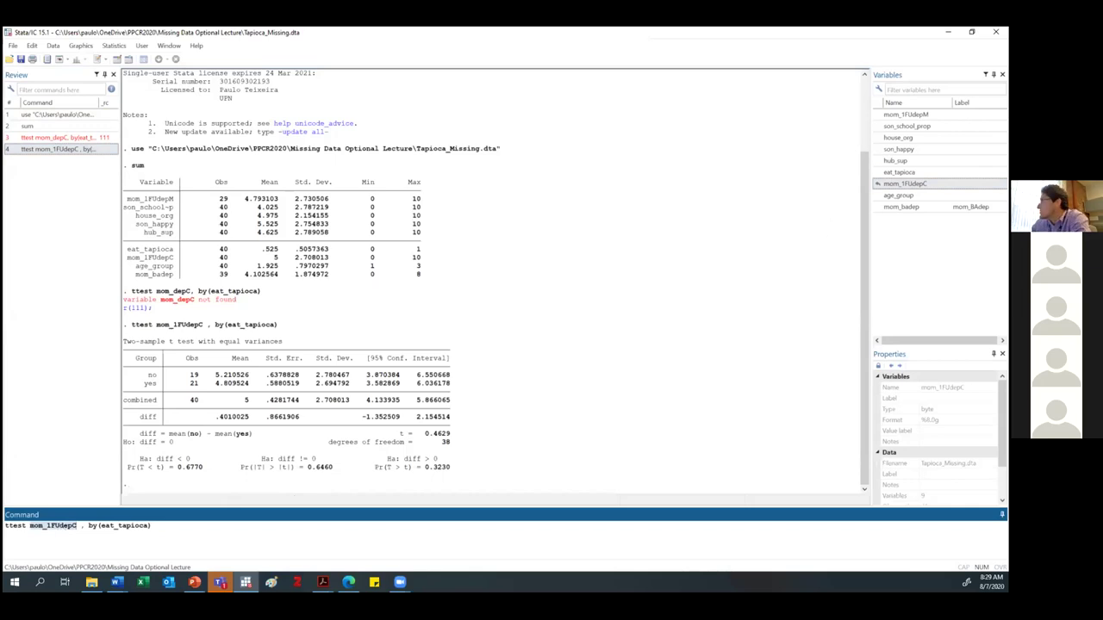
click(878, 116)
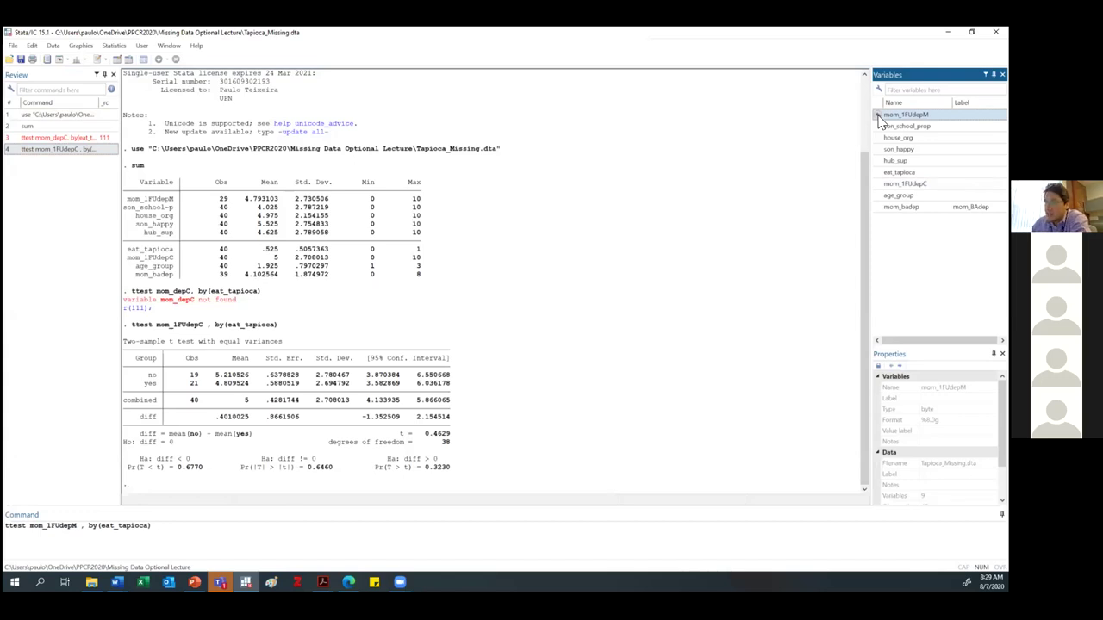
key(Return)
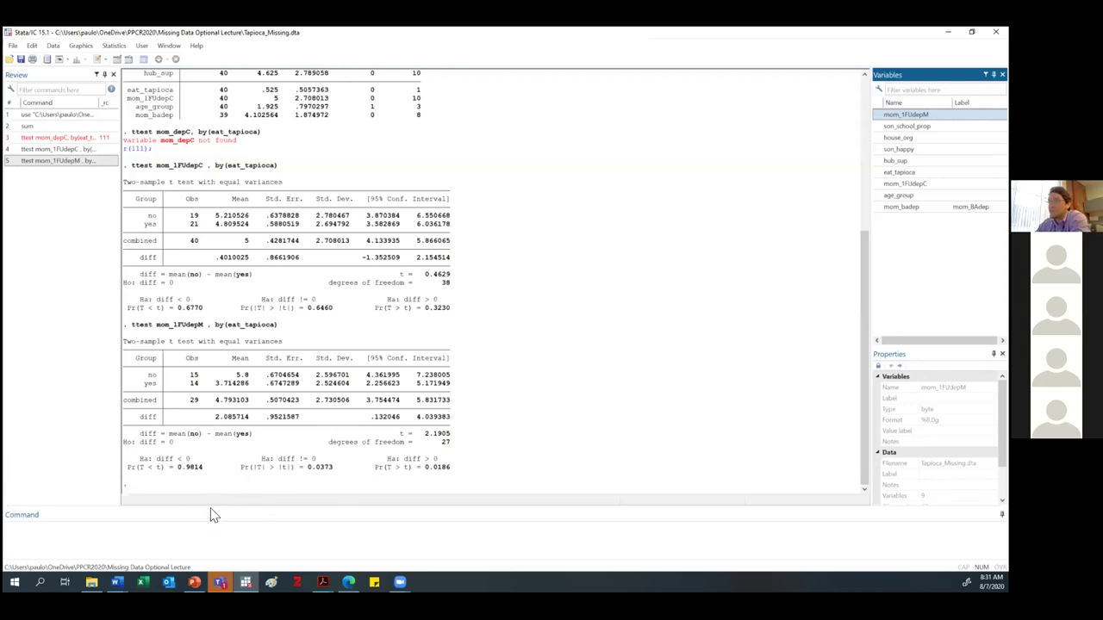
Step: Examine the missing values of mom_1FUdepM in the Data Editor, then close the editor
click(53, 46)
mouse_move(86, 72)
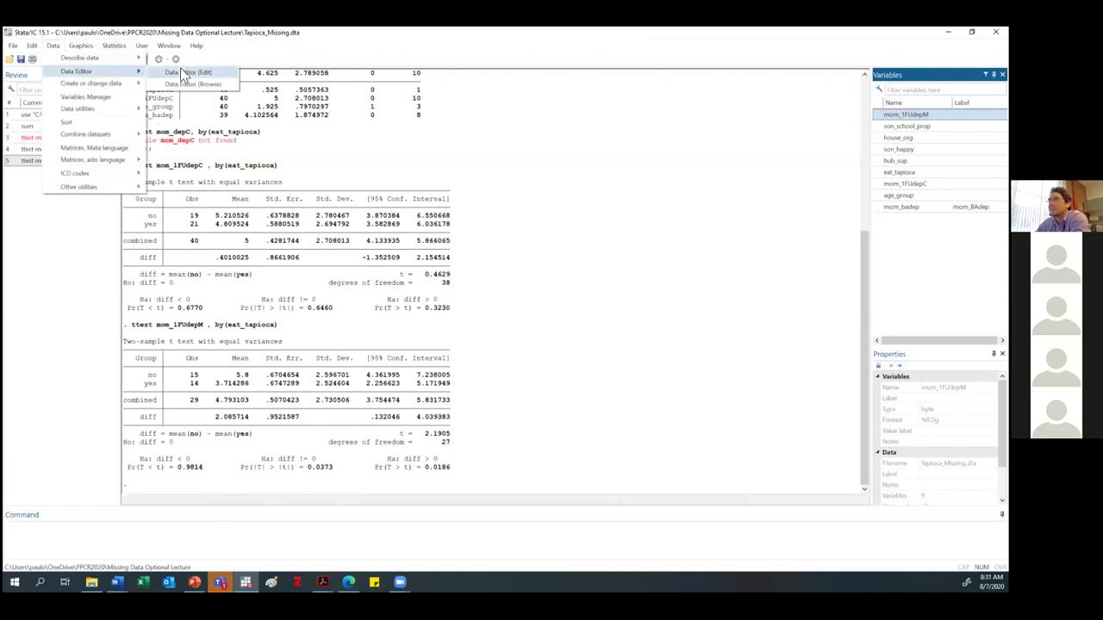
click(186, 73)
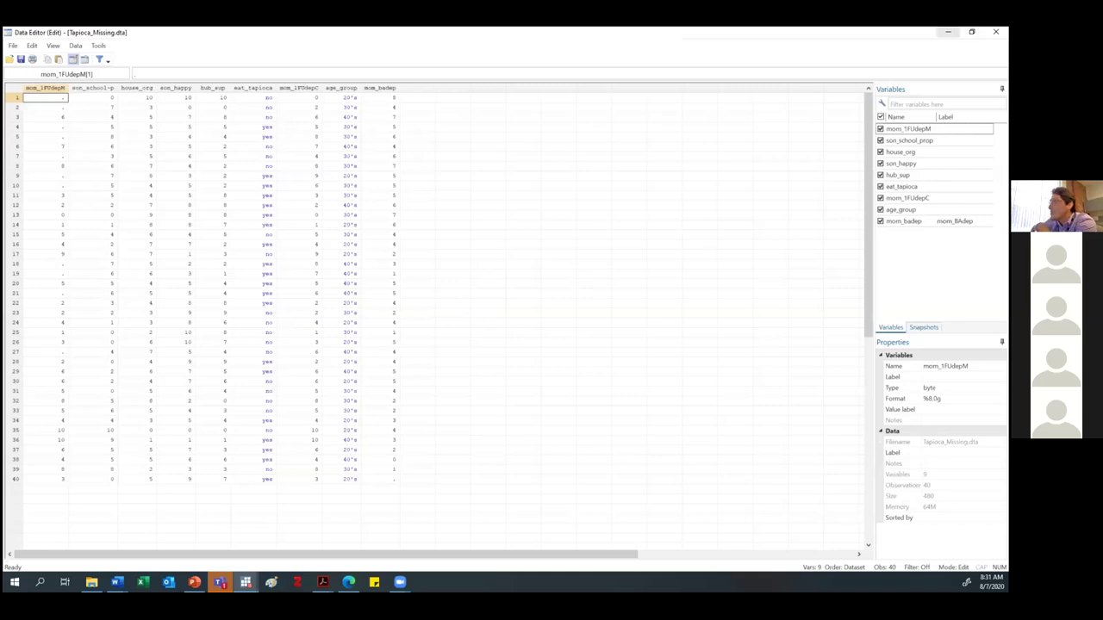
click(947, 32)
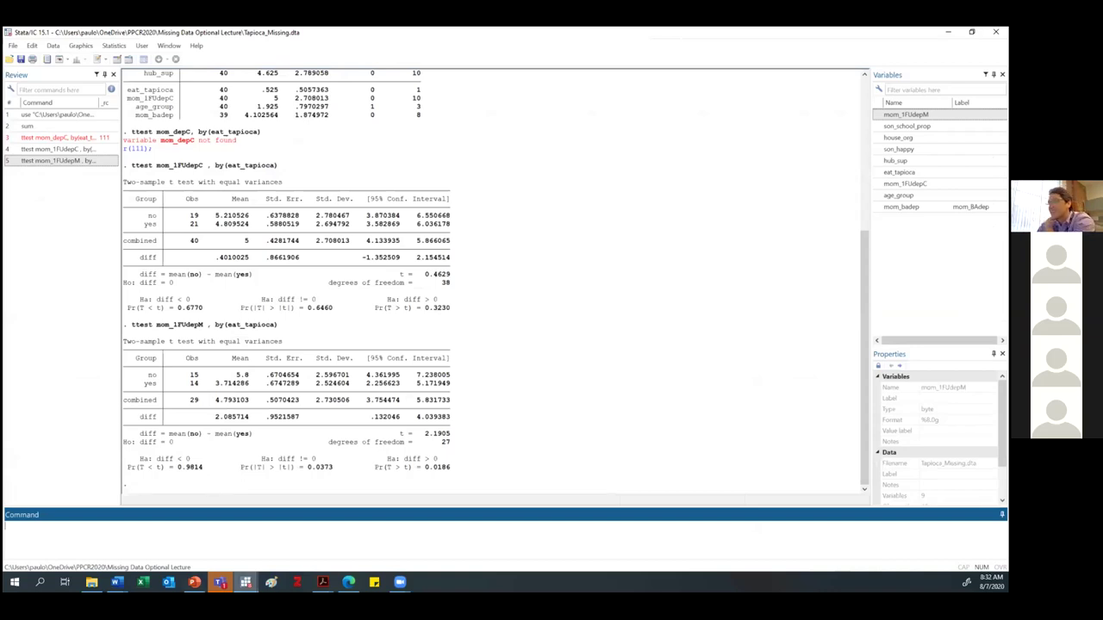
mouse_move(246, 581)
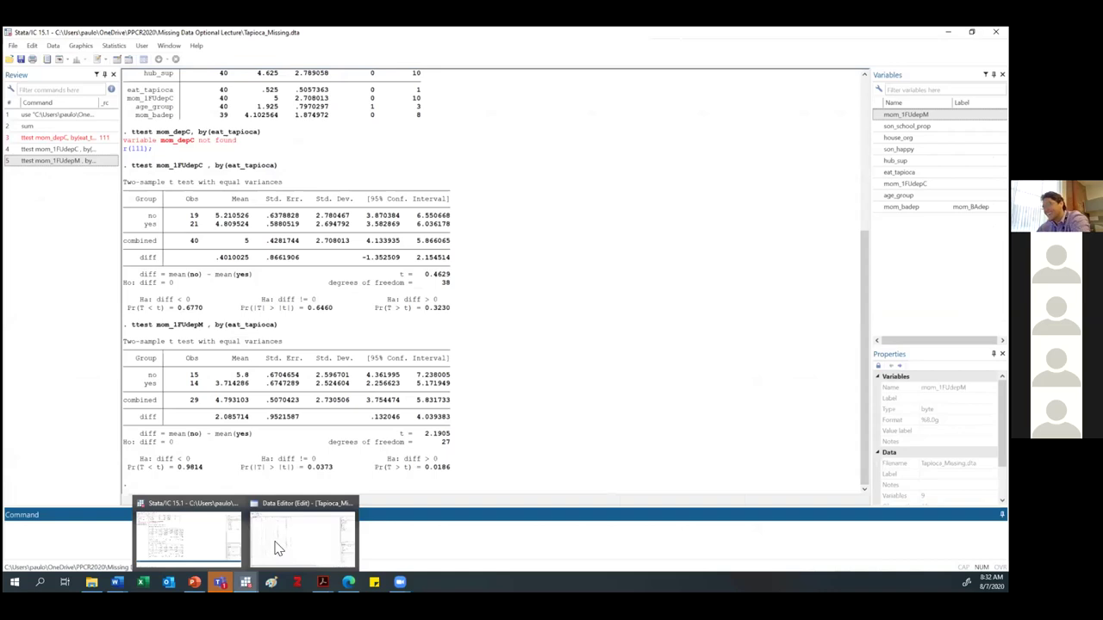
click(280, 550)
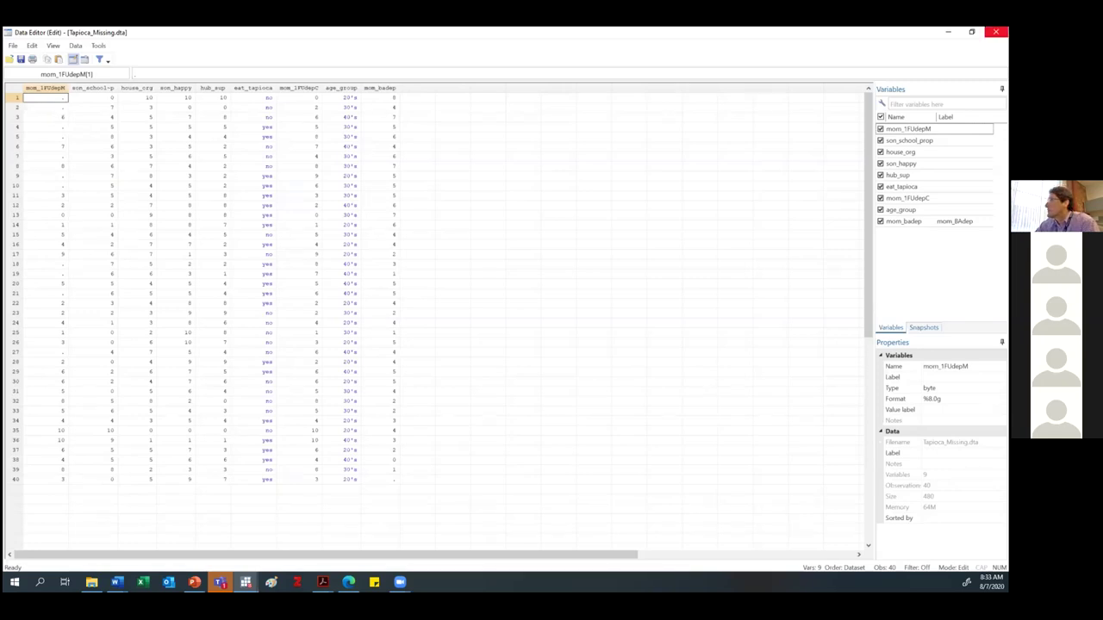
click(995, 31)
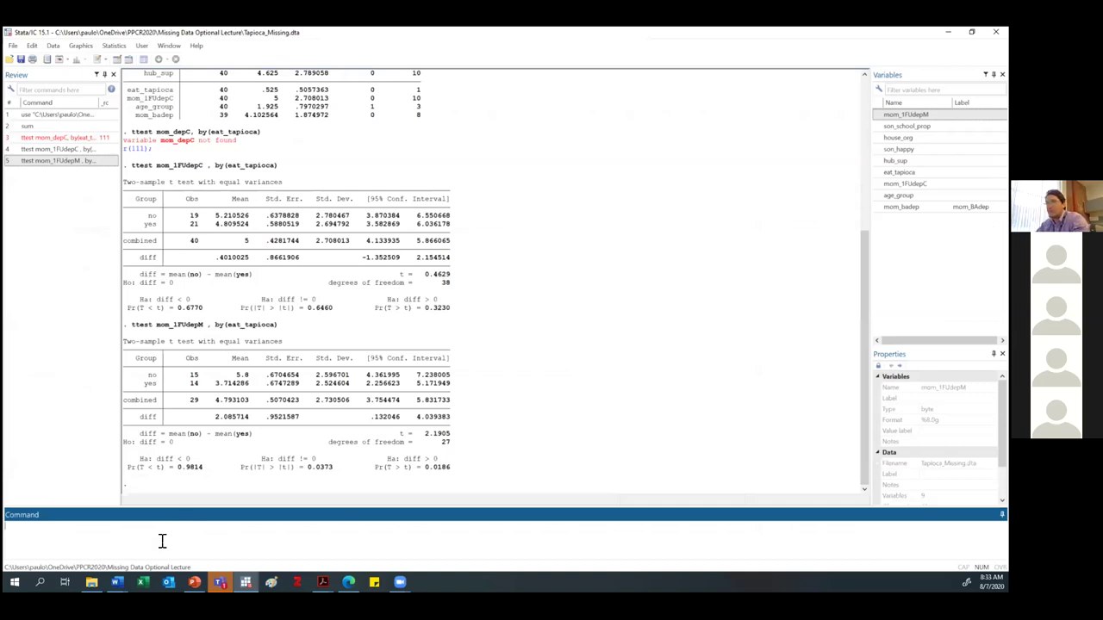
Step: Run detailed summary statistics for mom_1FUdepM using the detail option
text(sum mom_1FUdepM)
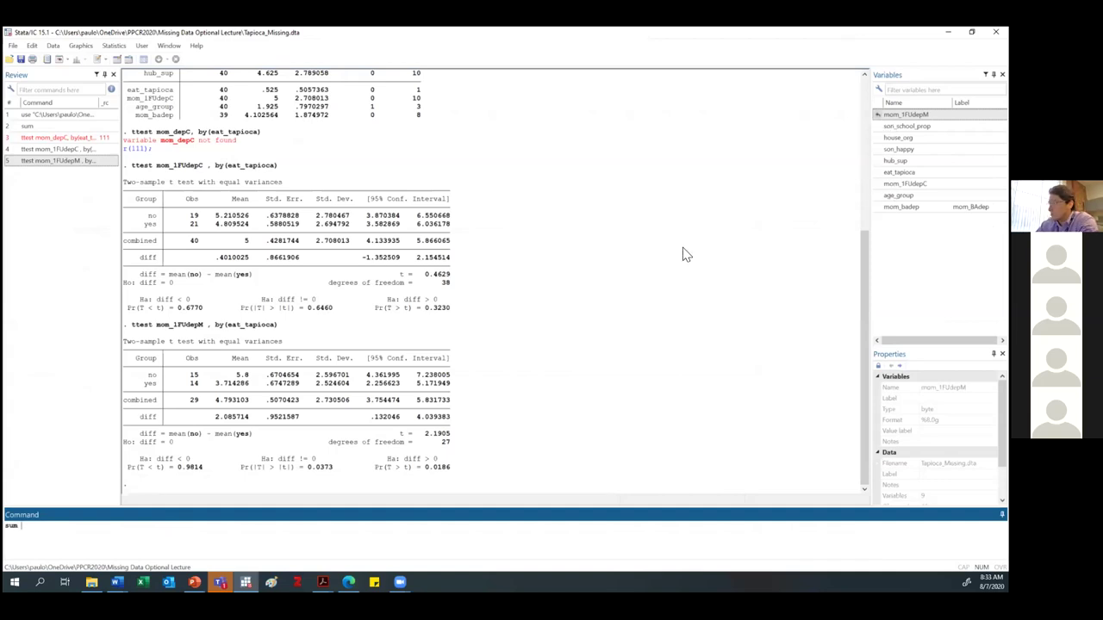
double_click(905, 113)
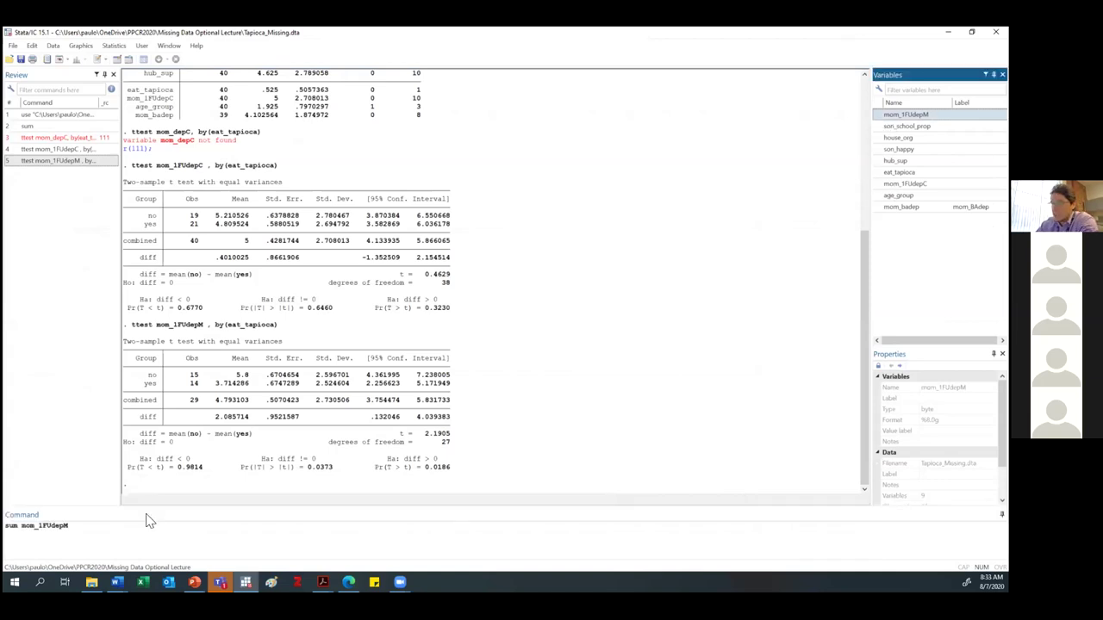
click(77, 526)
text(, d)
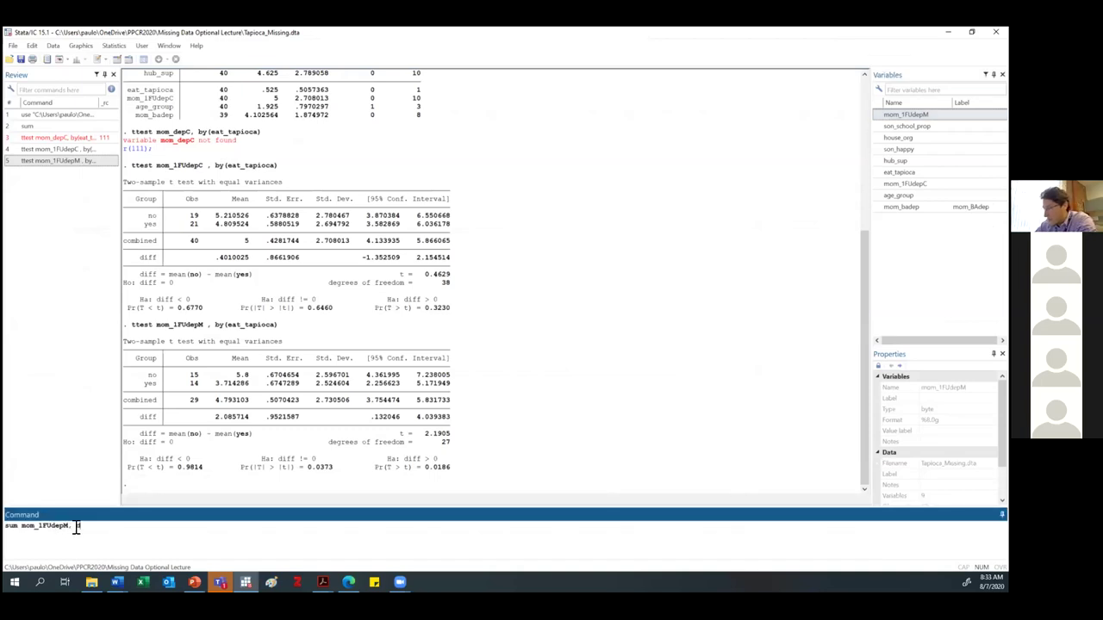
text(etail)
key(Return)
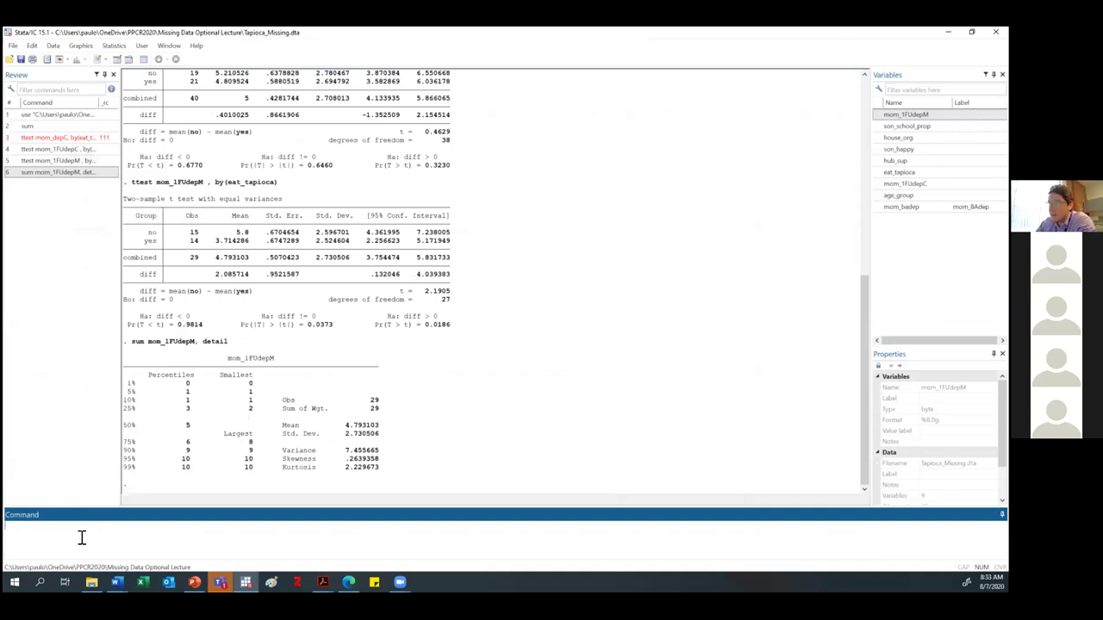
Step: Run the basic summary of mom_1FUdepM without the detail option
text(sum)
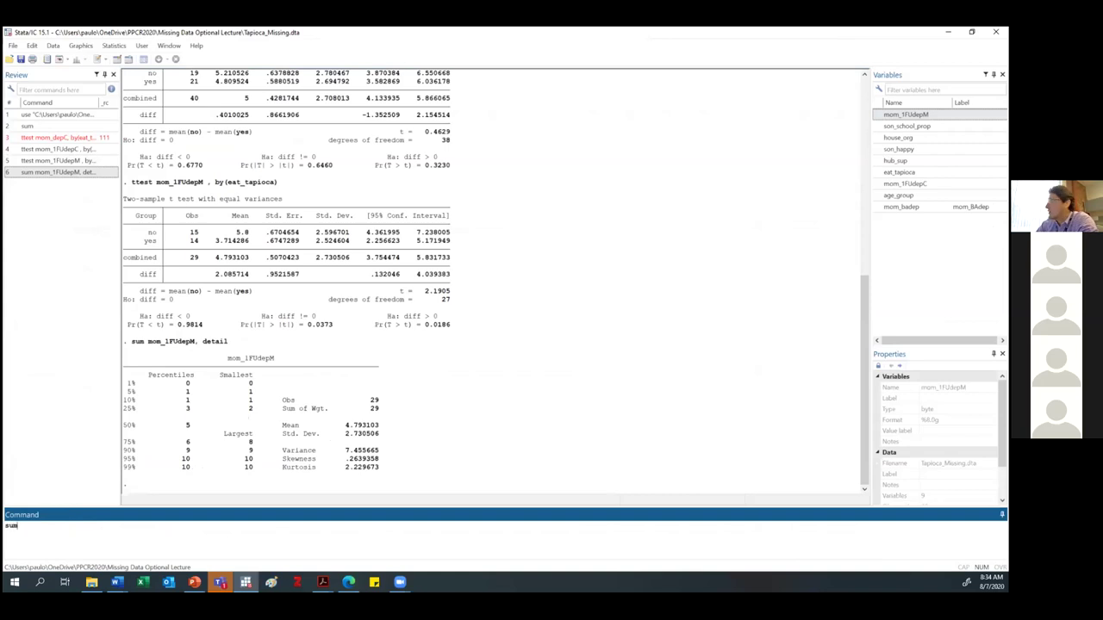
double_click(905, 114)
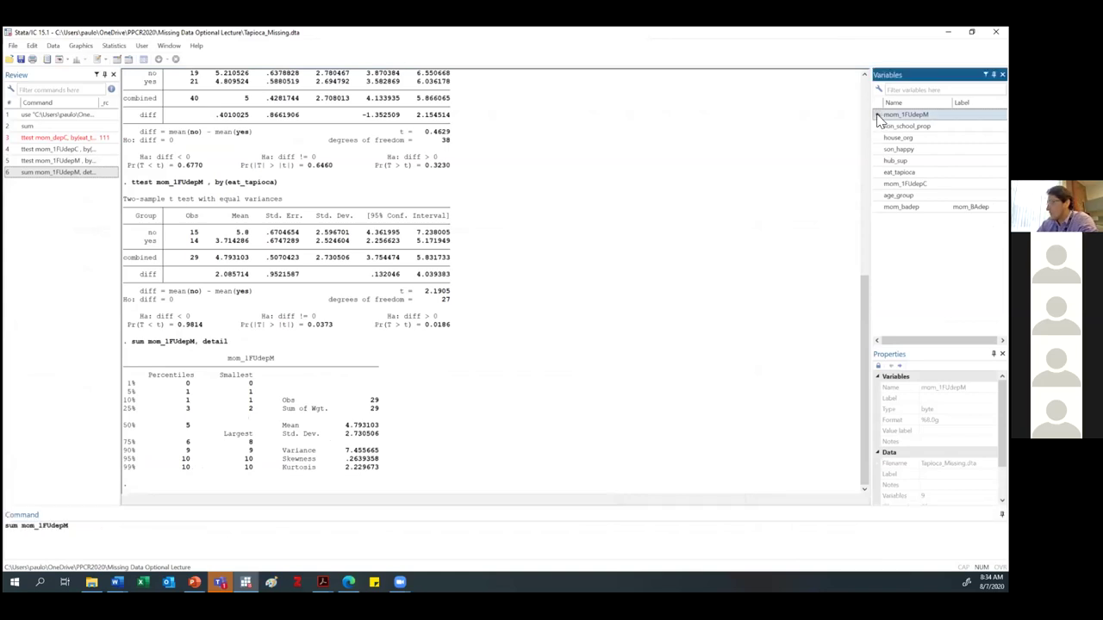
key(Return)
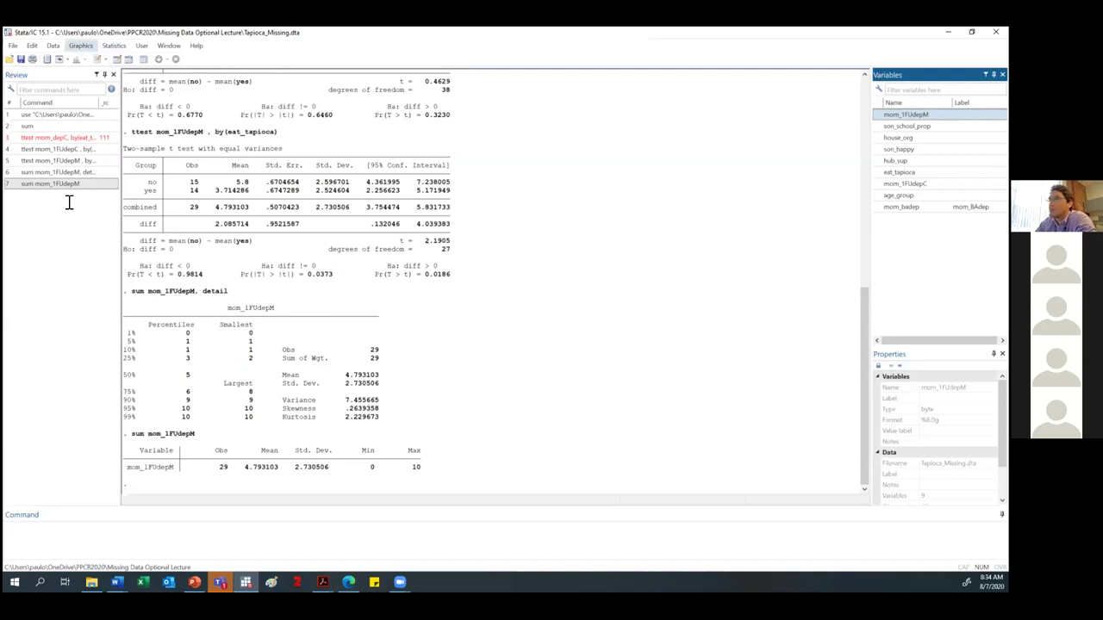
Step: Try to generate a new variable mom_1FUdepM1 without giving an expression
click(96, 530)
text(gen)
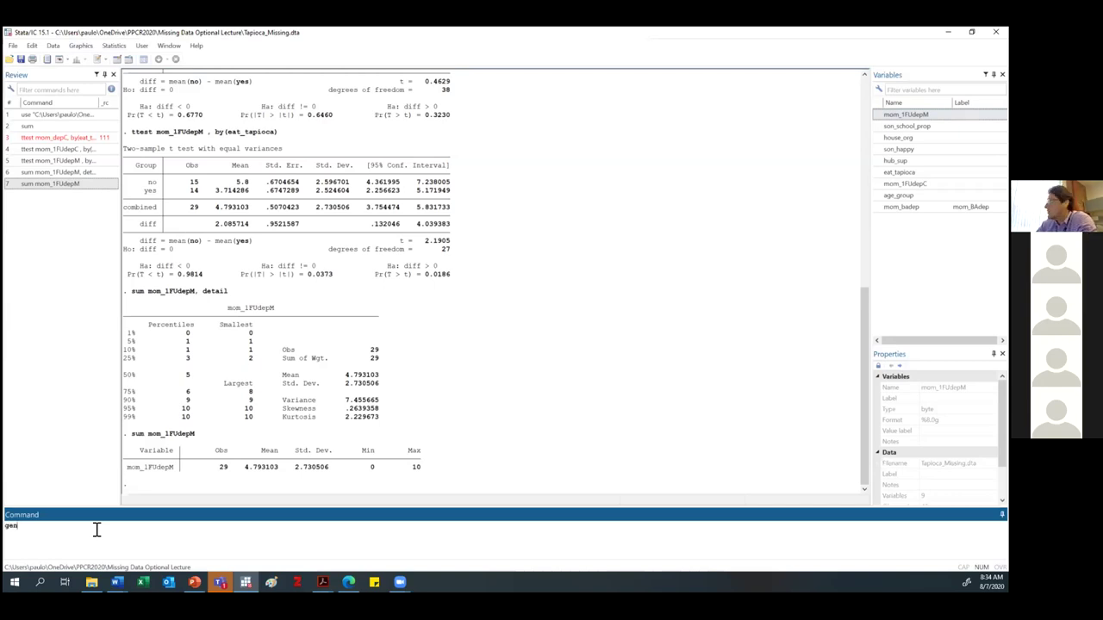
double_click(896, 115)
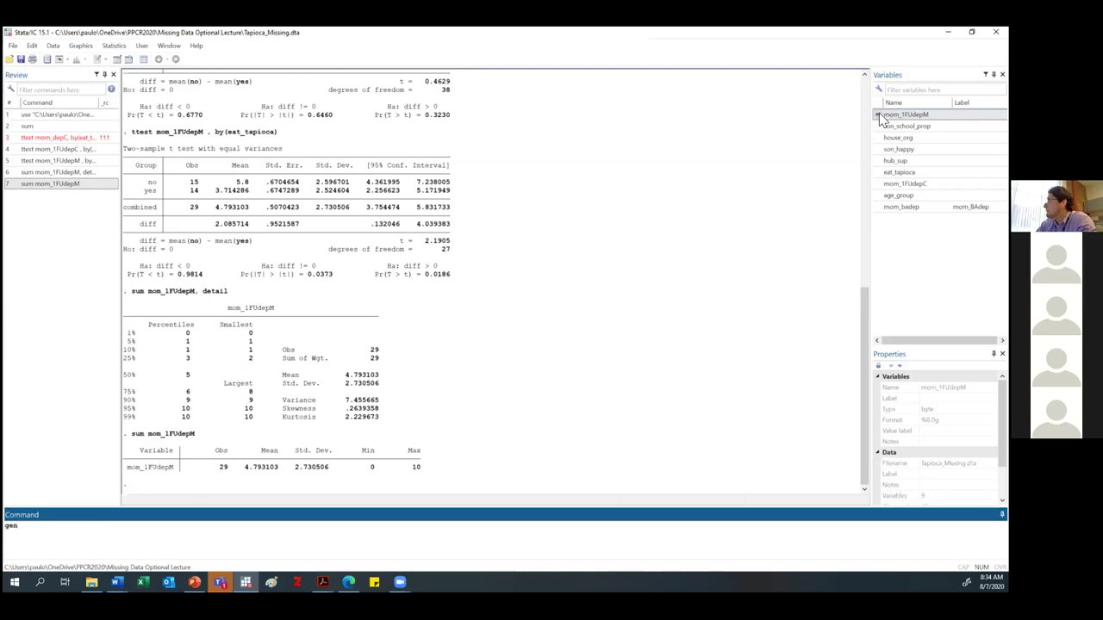
click(74, 526)
text(1)
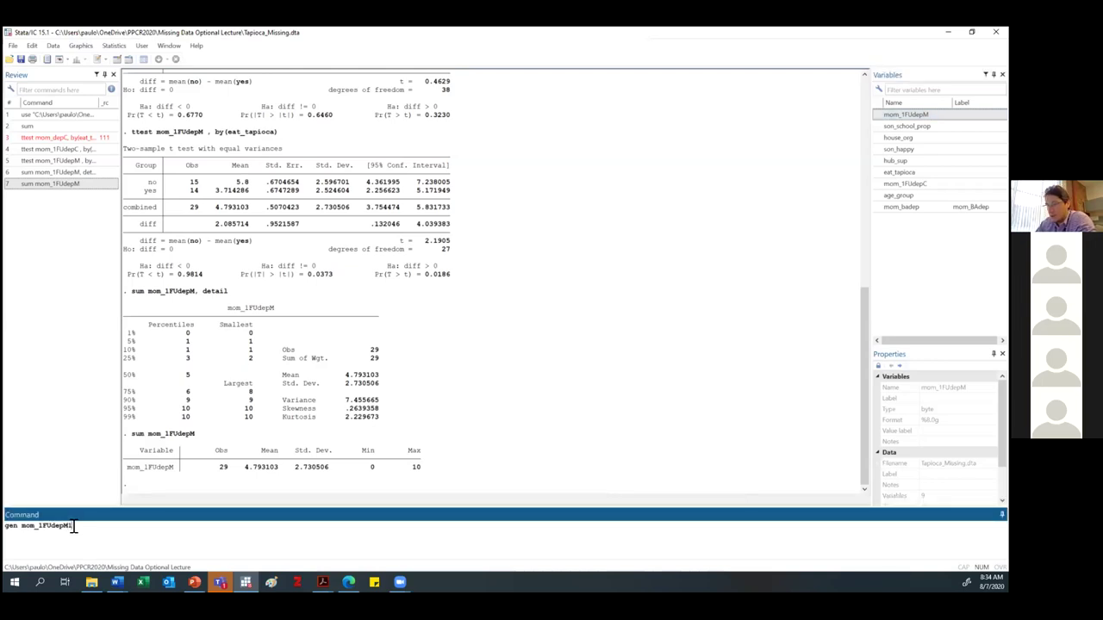
key(Return)
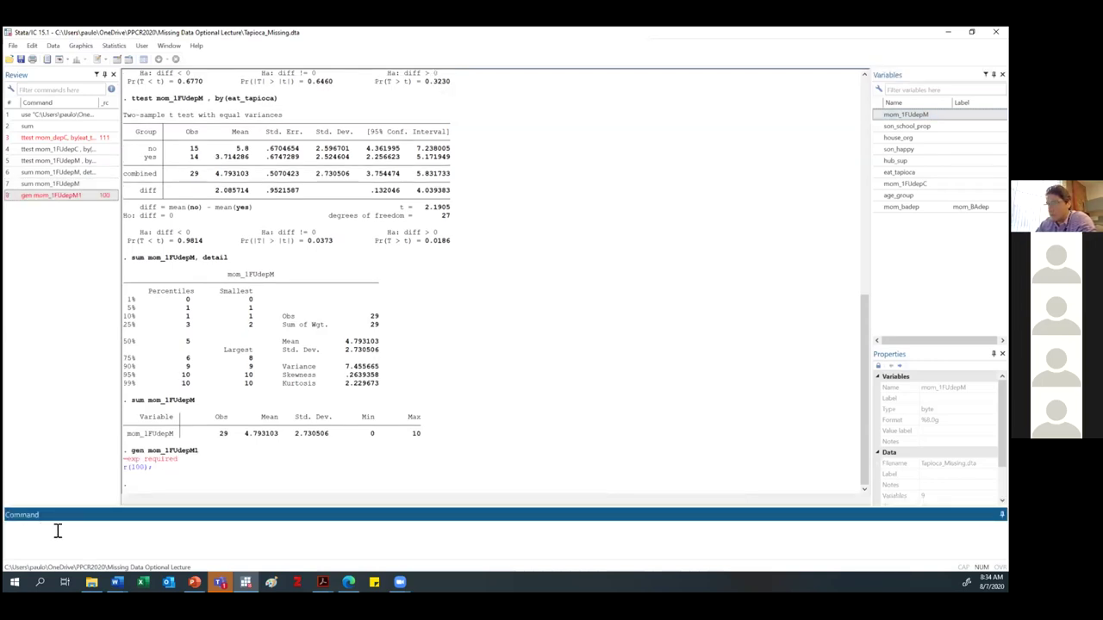
Step: Correct the generate command to create mom_1FUdepM1 as a copy of mom_1FUdepM and run it
click(76, 196)
click(100, 525)
text(=)
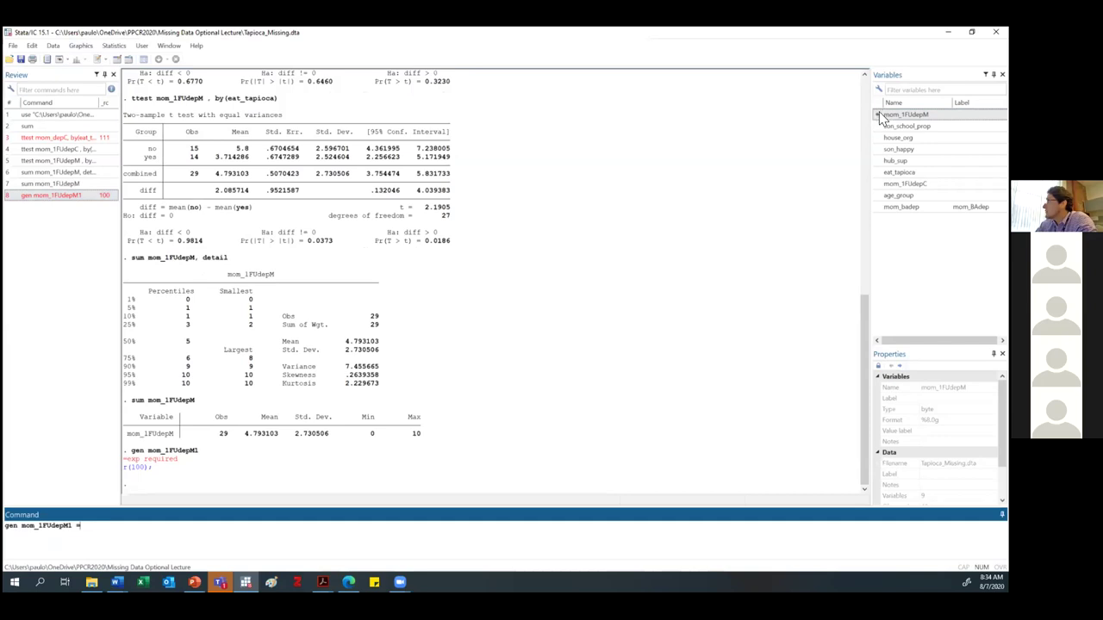
double_click(905, 114)
key(Return)
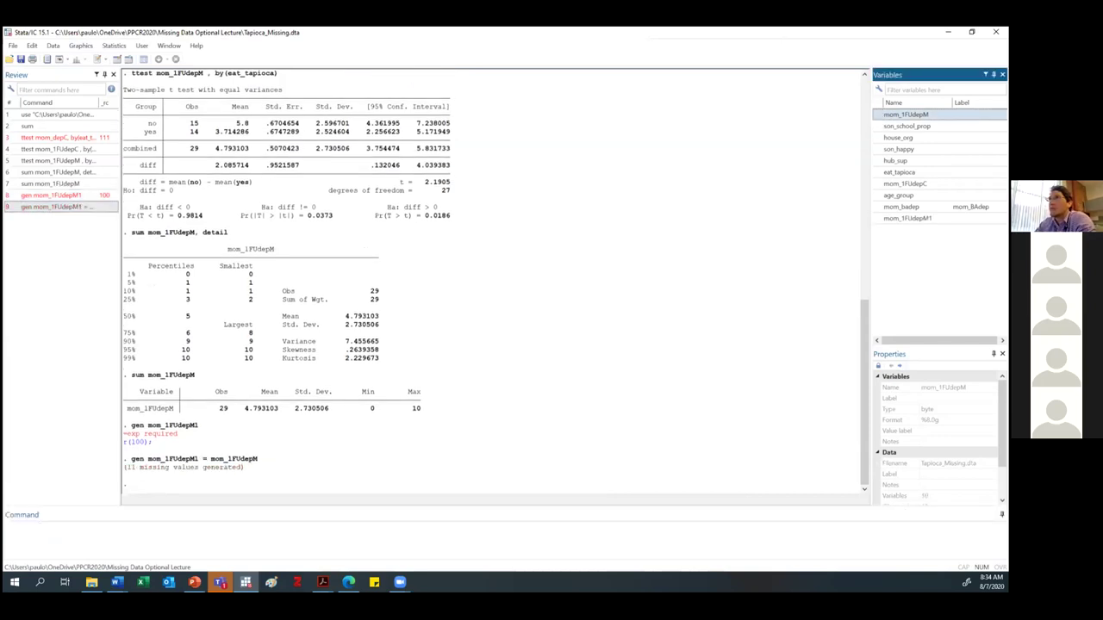
Step: Open the dataset in the Data Editor in edit mode to inspect the mom_1FUdepM1 column
click(52, 45)
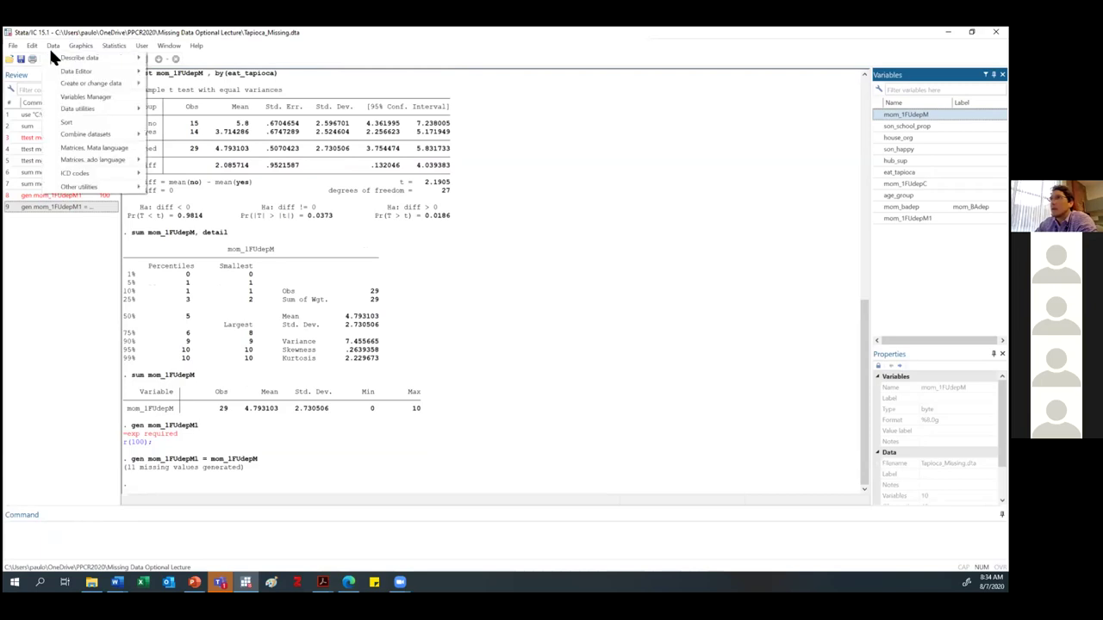
mouse_move(77, 70)
click(183, 73)
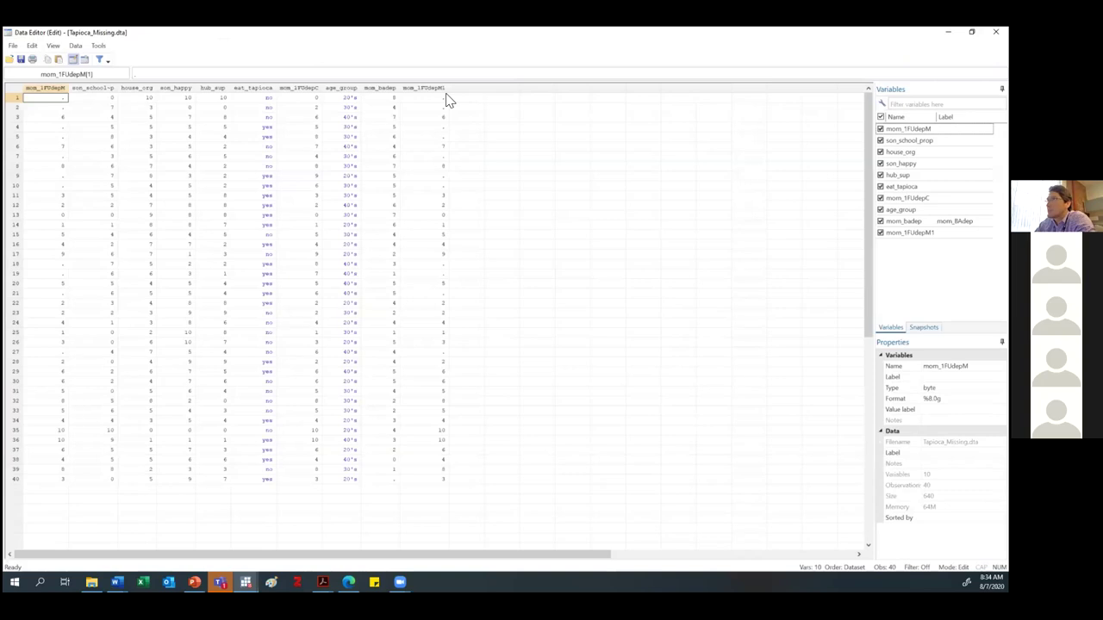
Step: Fill the missing values of mom_1FUdepM1 in rows 1 and 2 with 4.8
click(426, 89)
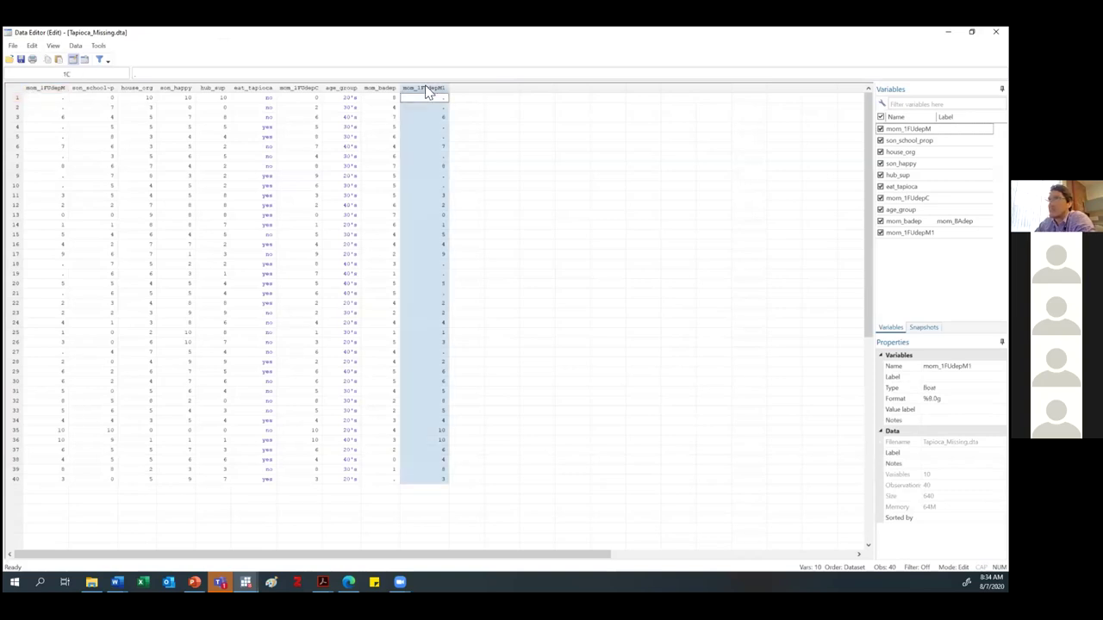
click(47, 89)
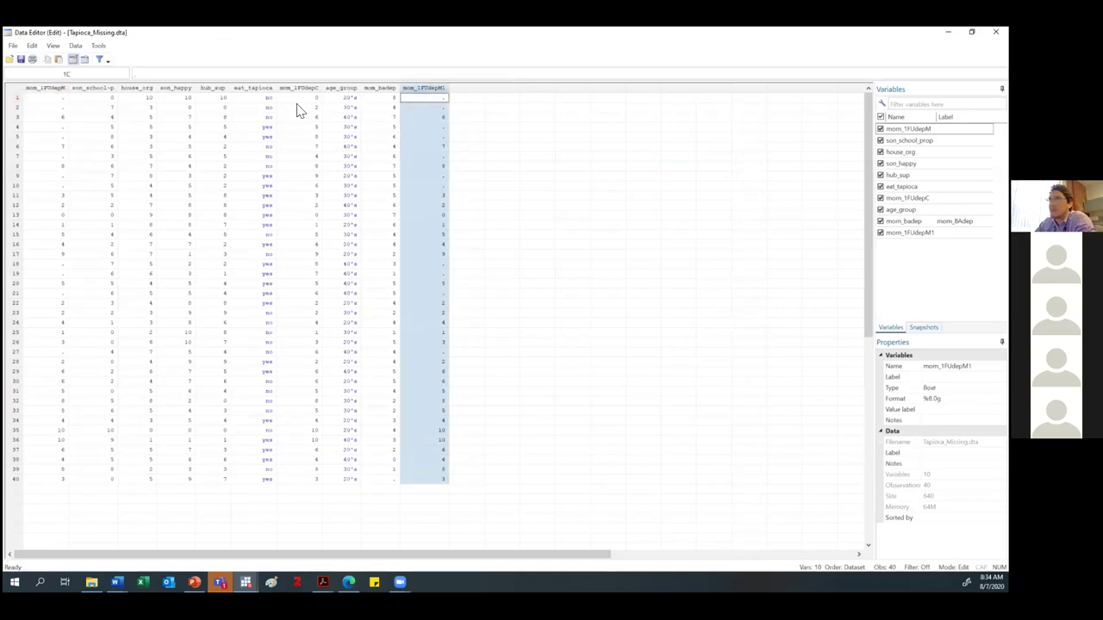
click(424, 88)
click(434, 99)
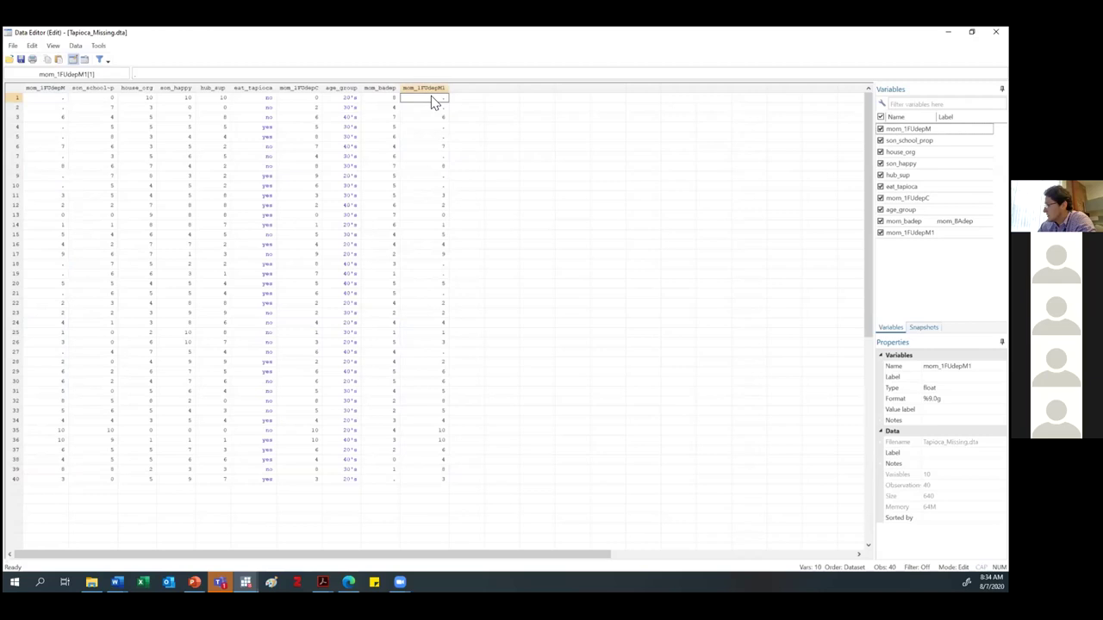
text(4)
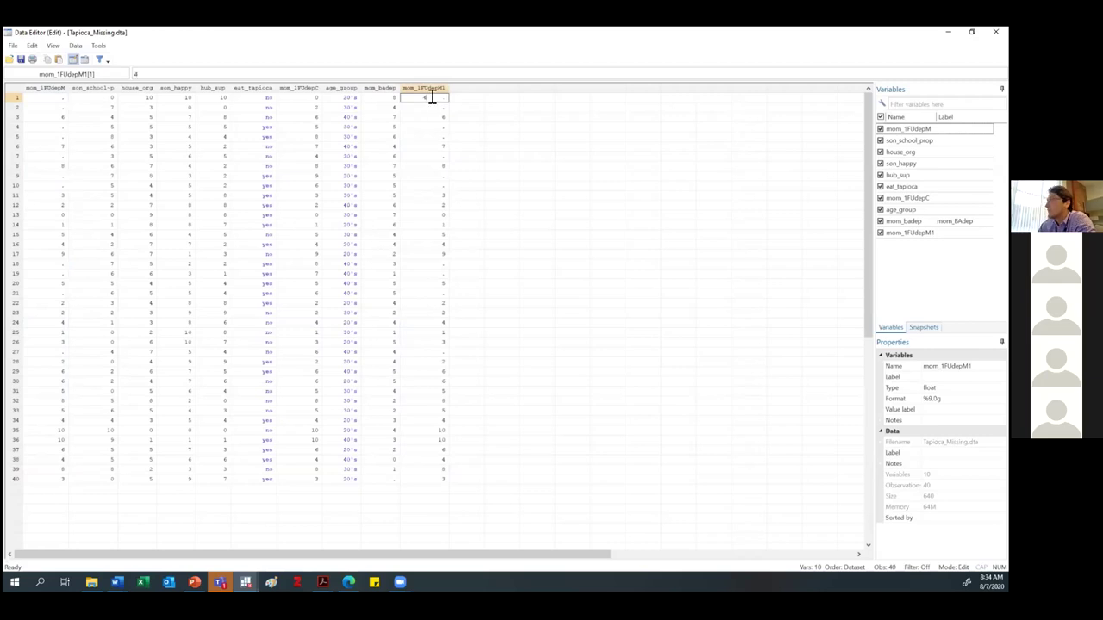
text(.8)
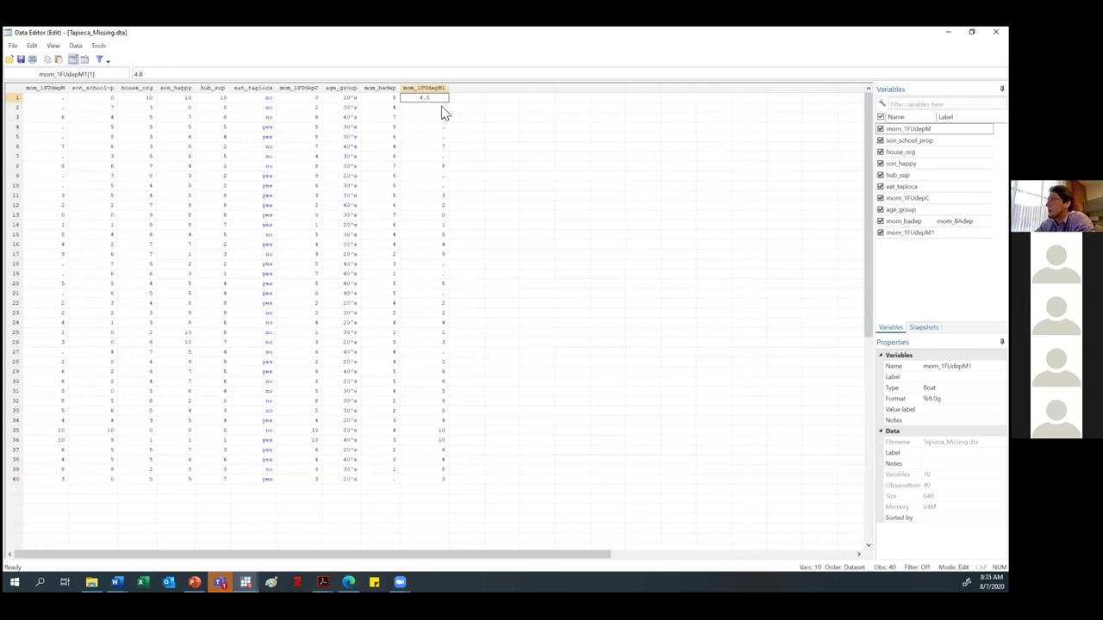
key(Return)
text(4.)
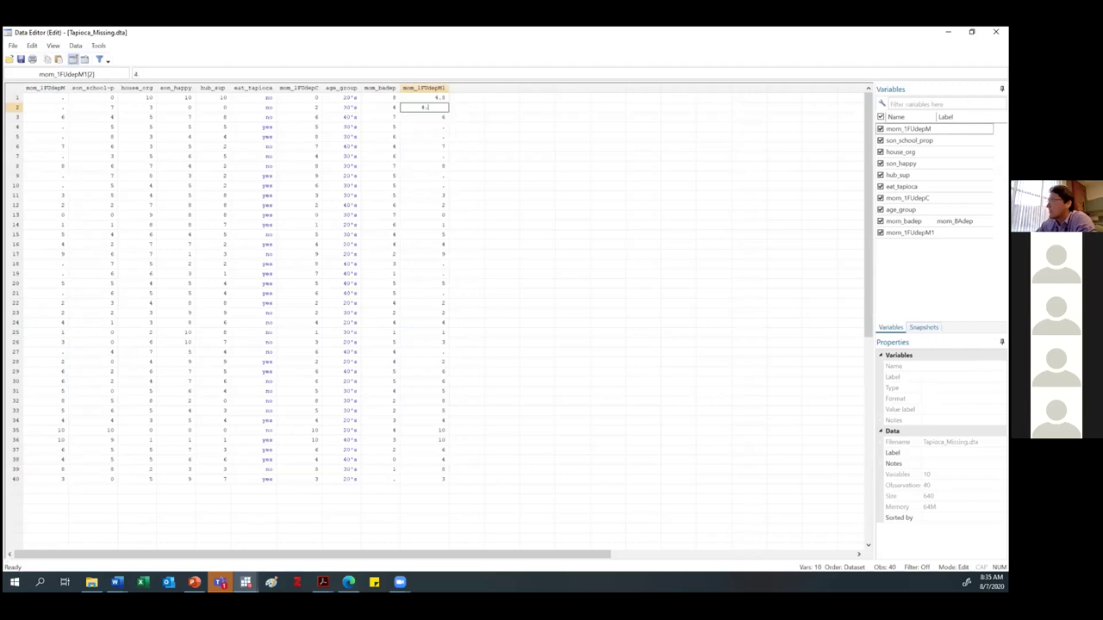
key(BackSpace)
Step: Replace the missing mom_1FUdepM1 values in rows 4, 5 and 7 with 4.8
click(440, 128)
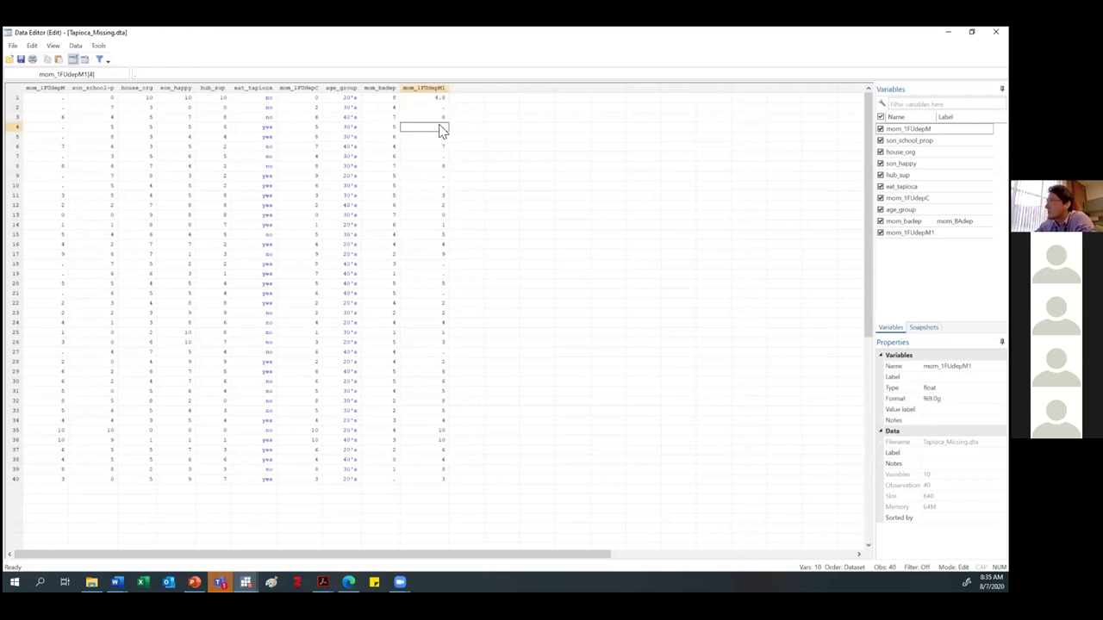
text(4.8)
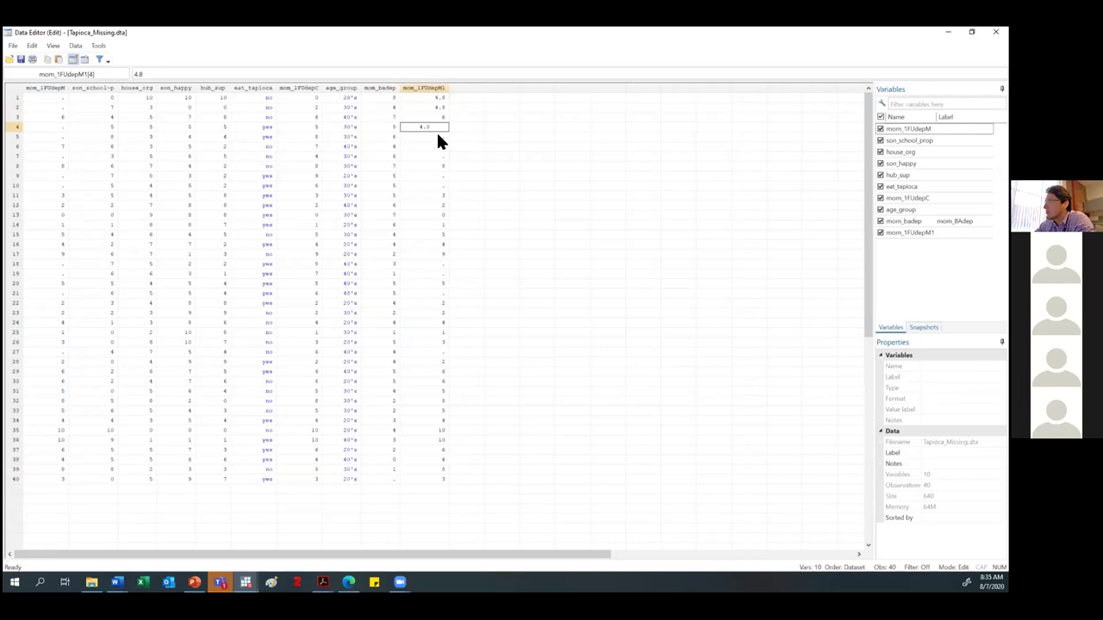
key(Return)
text(4.5)
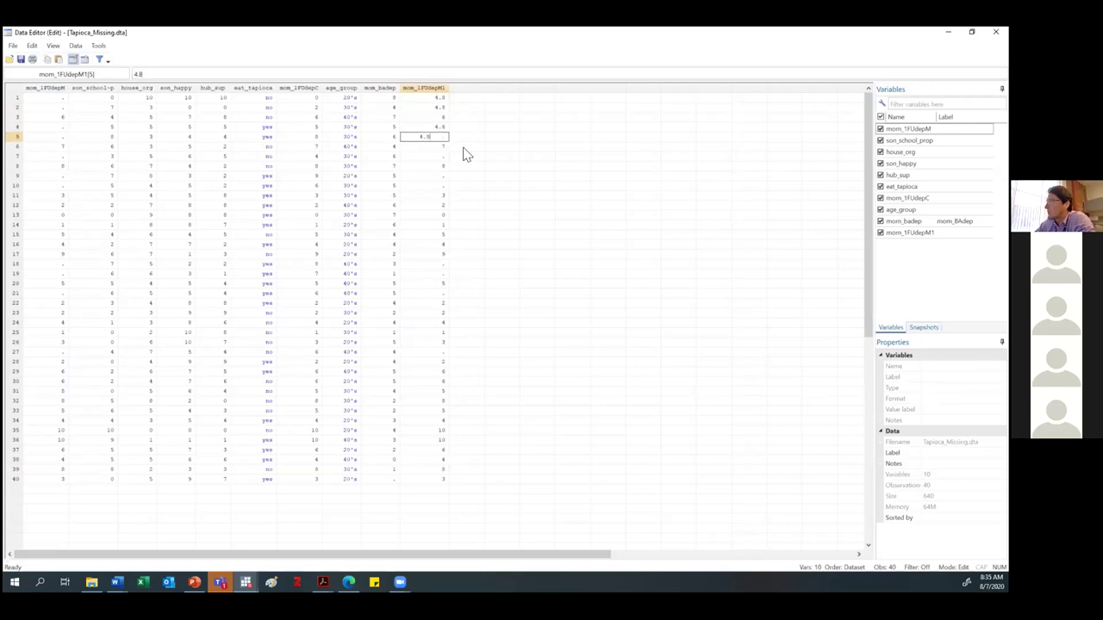
click(422, 157)
text(4.8)
Step: Enter 4.8 for the missing mom_1FUdepM1 values in rows 9 and 10
click(422, 177)
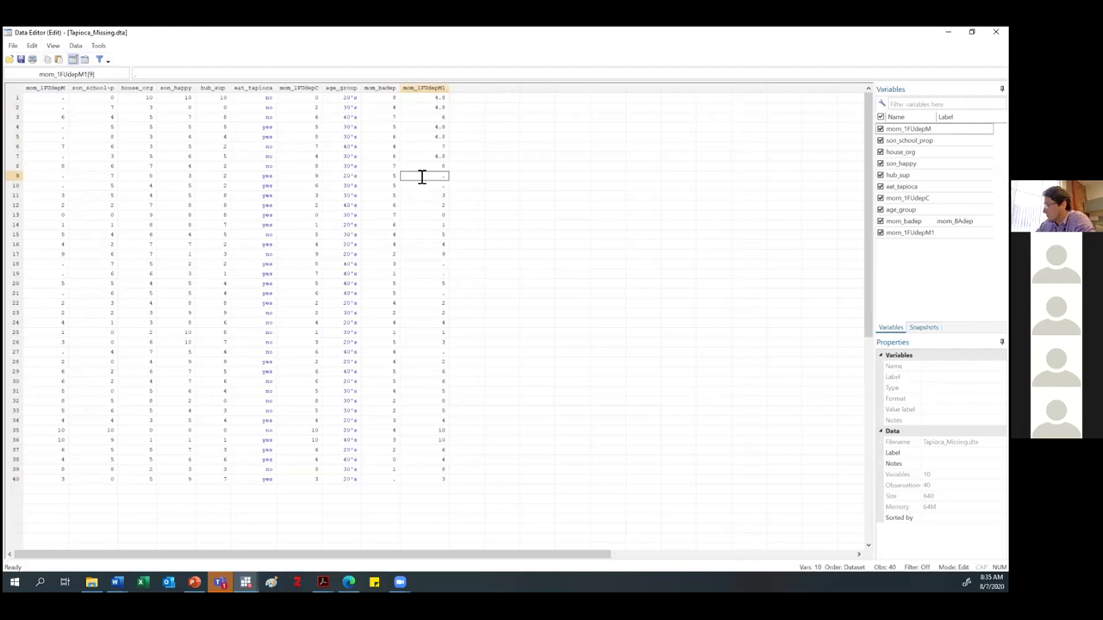
text(4.8)
key(BackSpace)
text(.8)
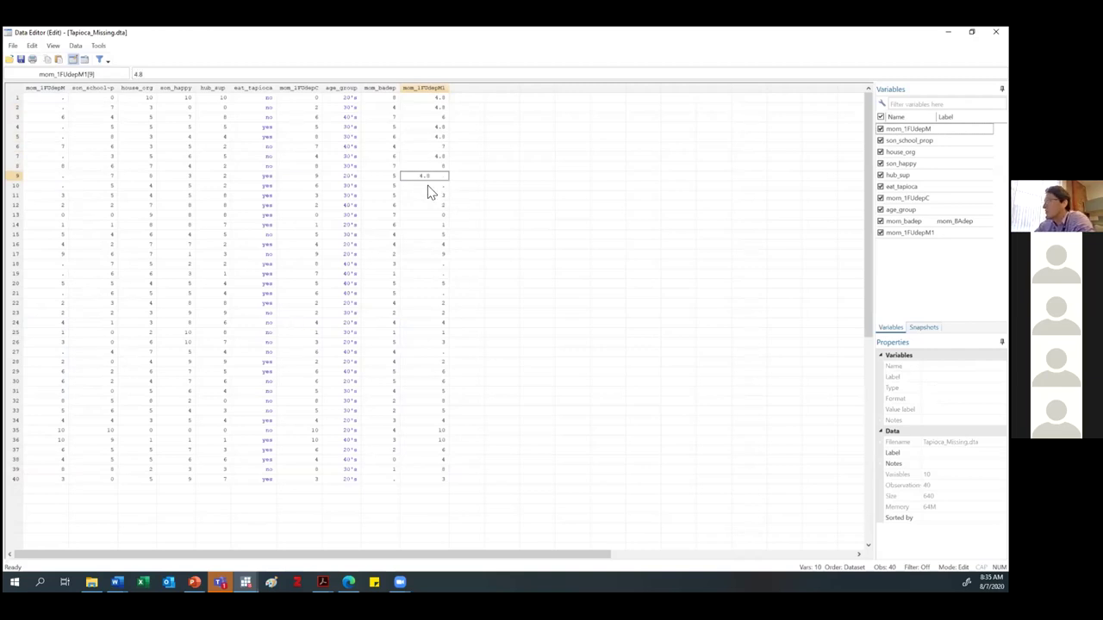
click(427, 186)
text(4.8)
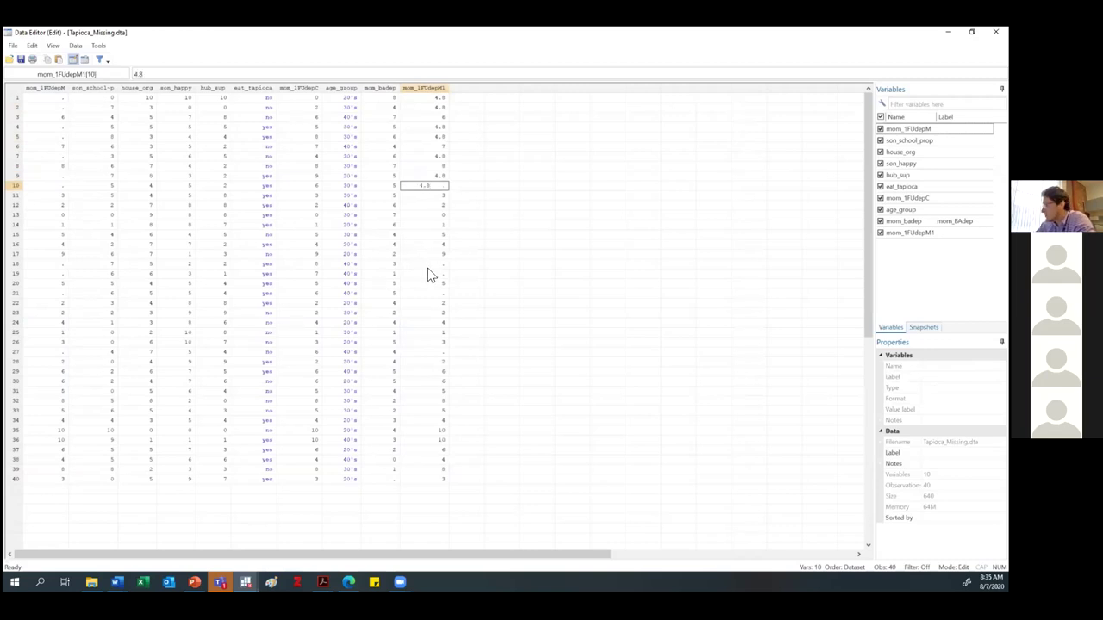
Step: Set the remaining missing mom_1FUdepM1 values in rows 18, 19, 21 and 27 to 4.8
click(428, 266)
text(4.8)
click(433, 275)
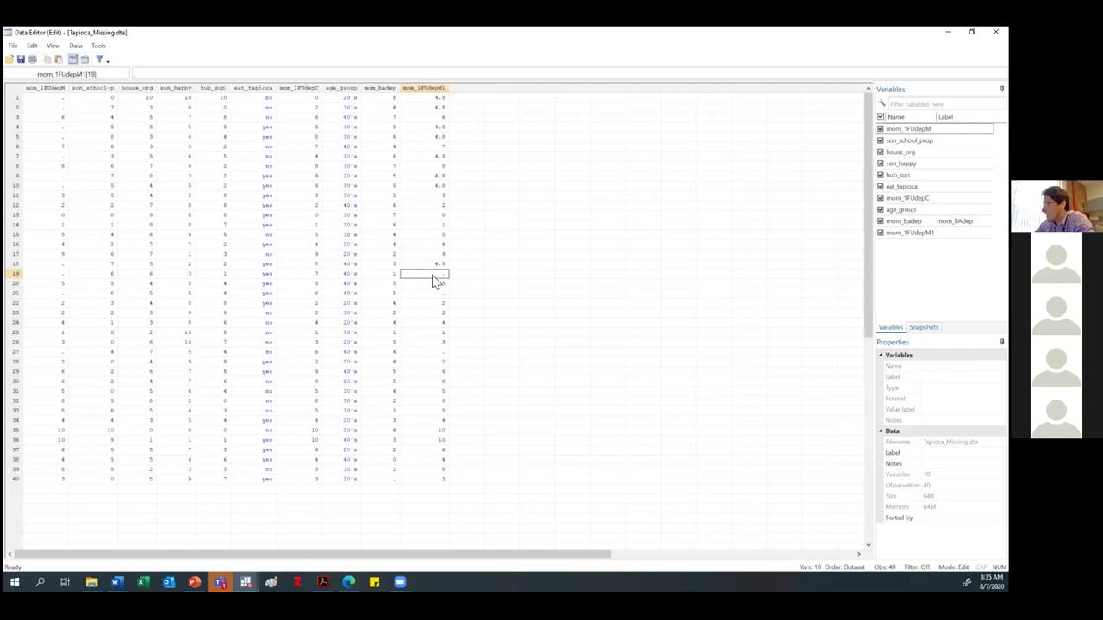
text(4.8)
click(434, 294)
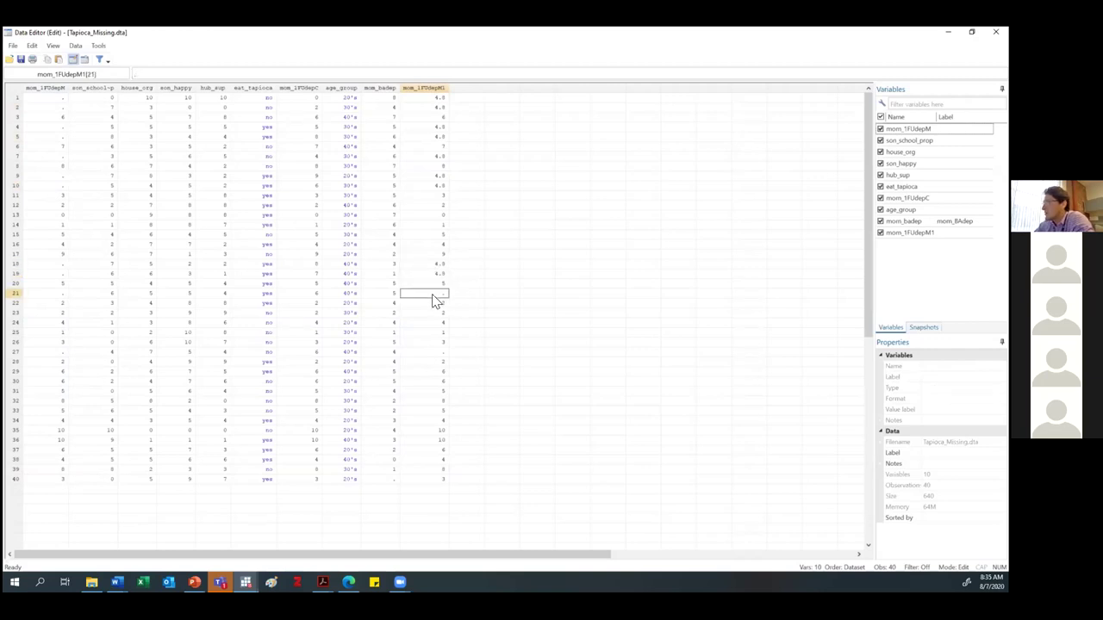
text(4.8)
click(423, 352)
text(6.8)
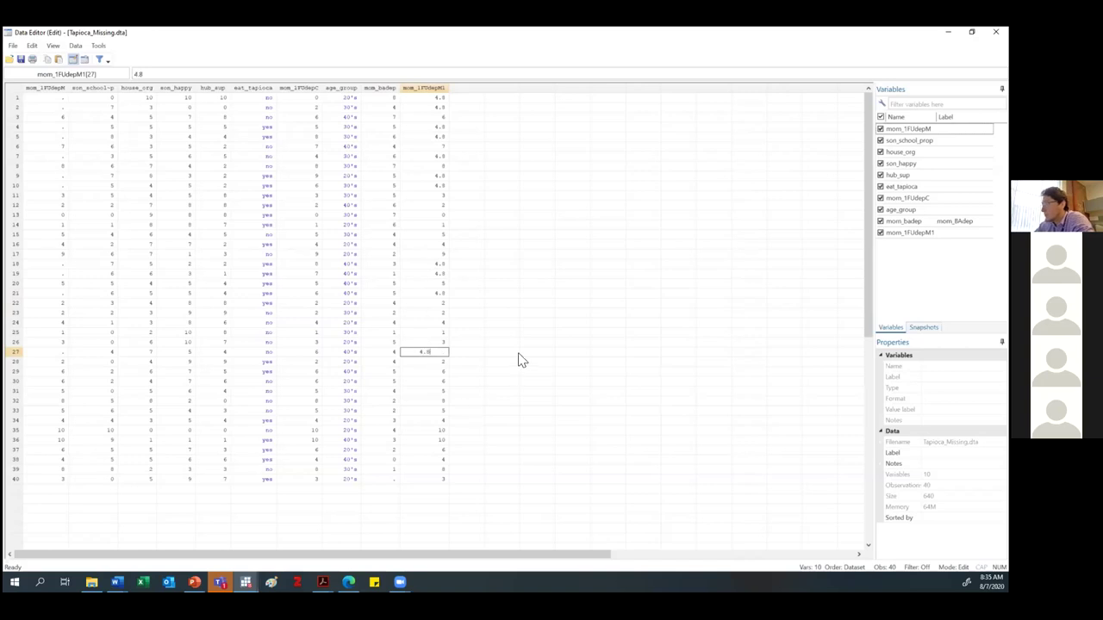
key(Tab)
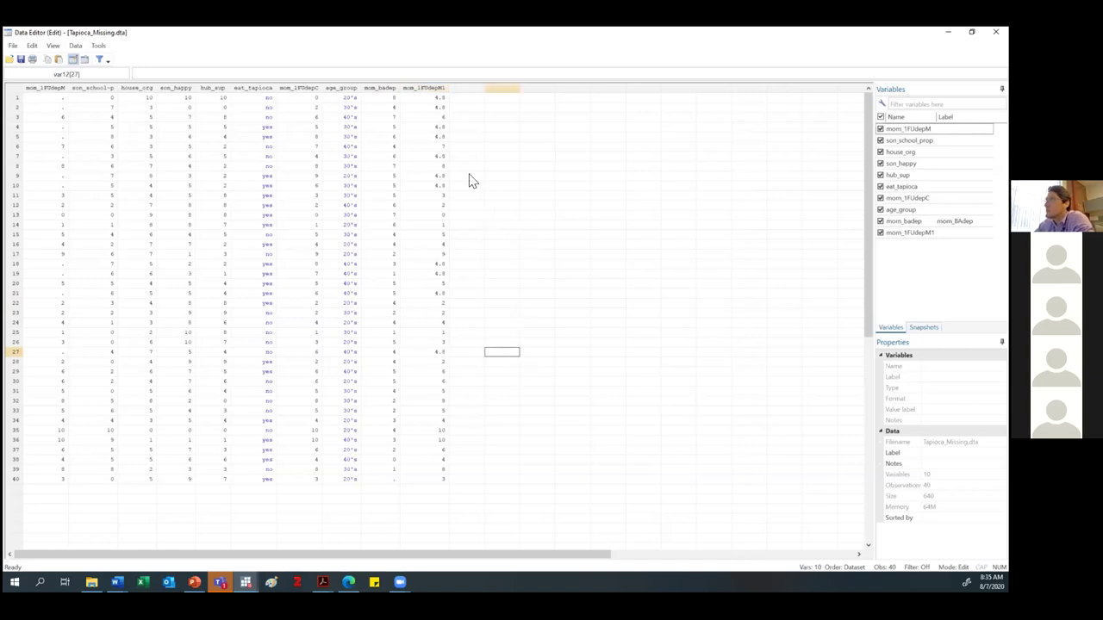
Step: Save the edited dataset over the existing Tapioca_Missing.dta and close the Data Editor
click(433, 90)
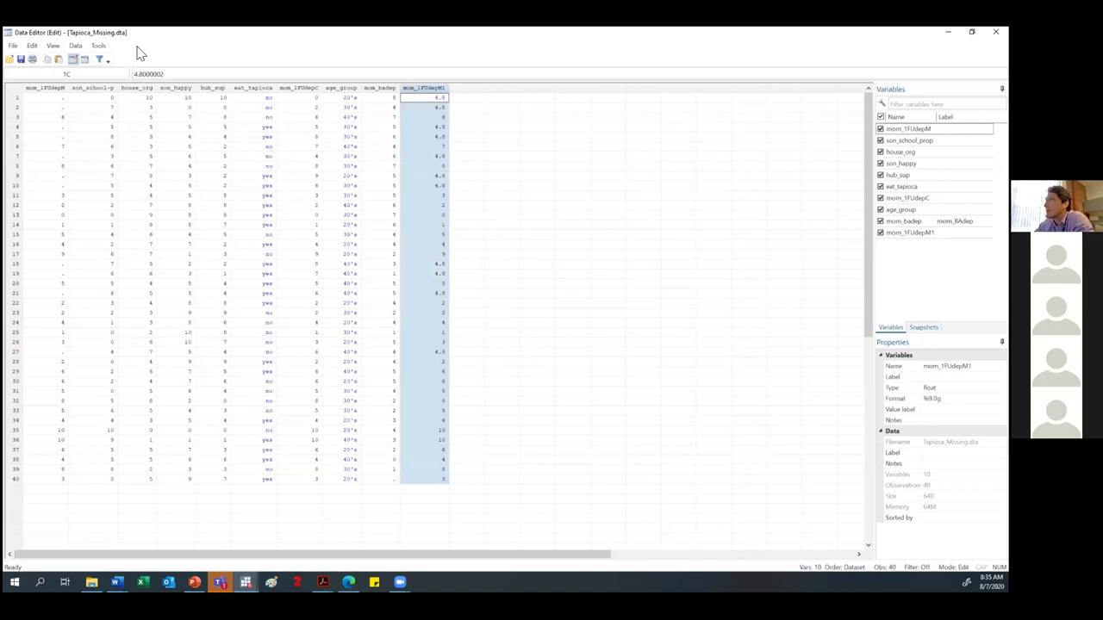
click(21, 58)
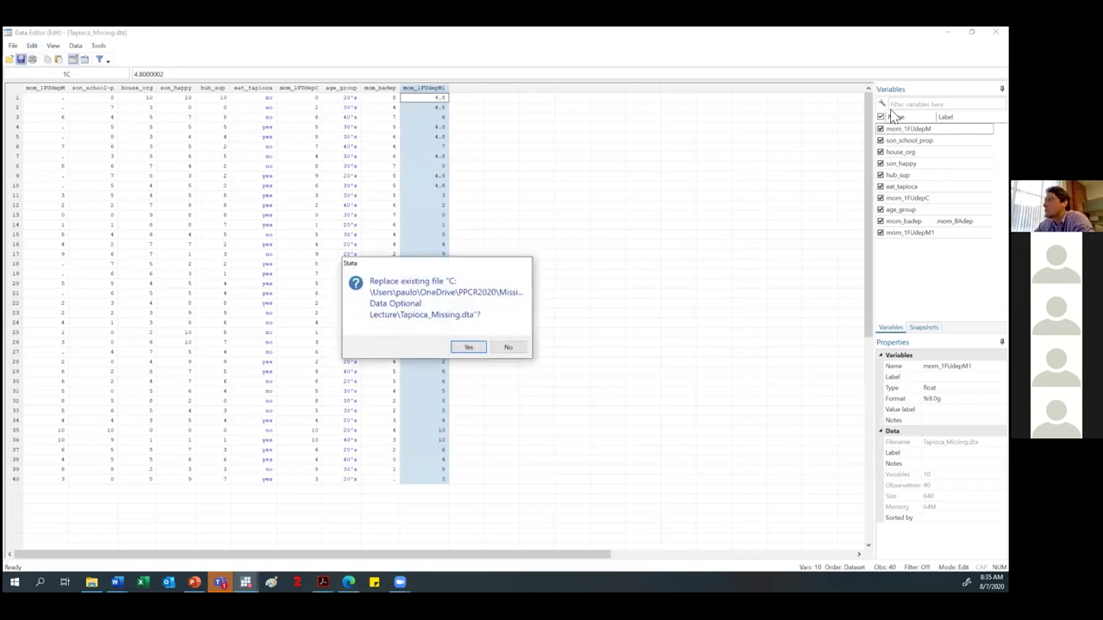
key(Return)
key(alt+F4)
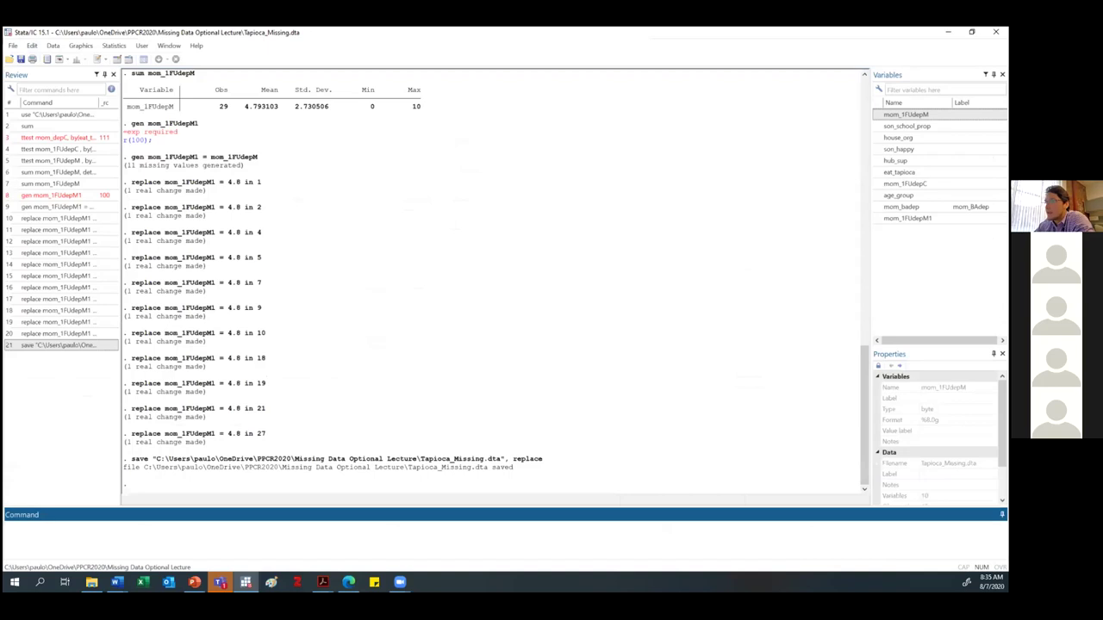
Step: Reuse the earlier t-test command with mom_1FUdepM1 as the variable, grouped by eat_tapioca, and run it
click(55, 152)
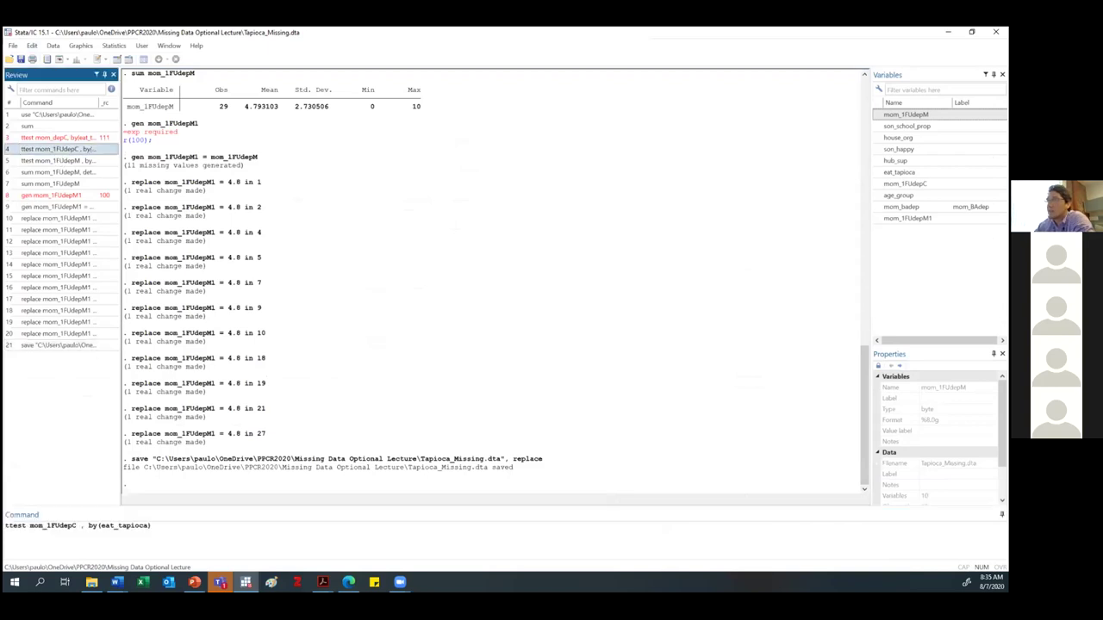
double_click(58, 527)
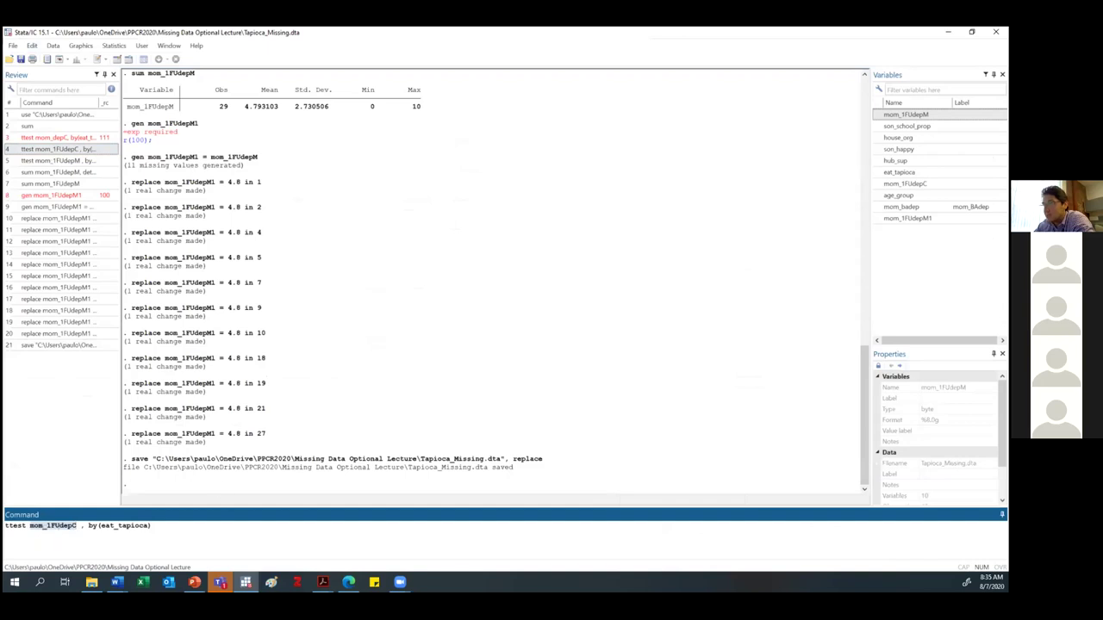
click(878, 221)
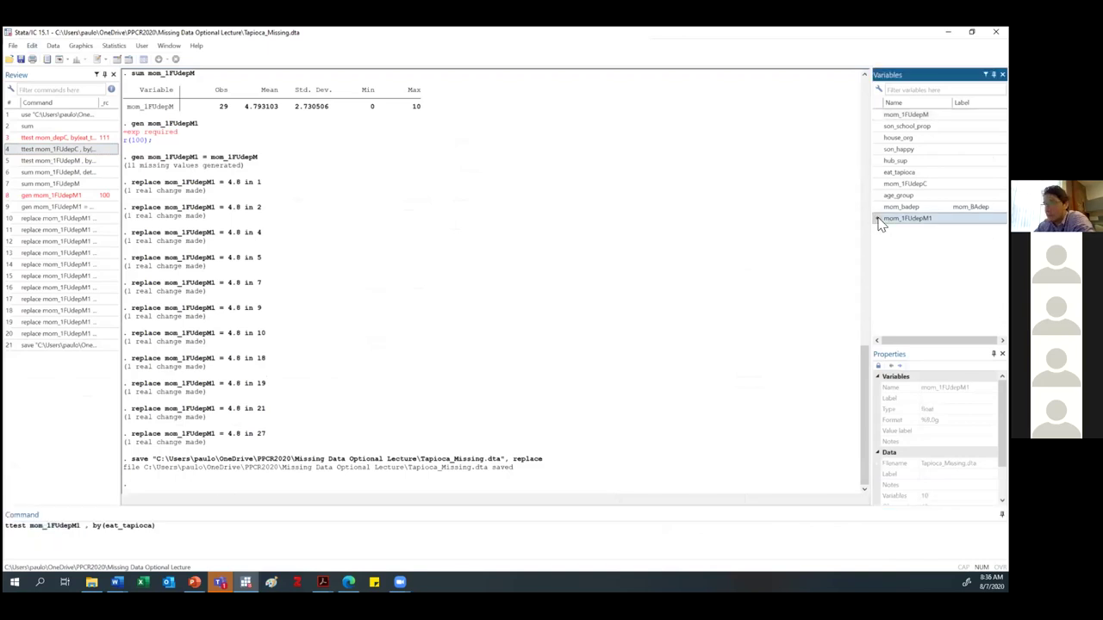
key(Return)
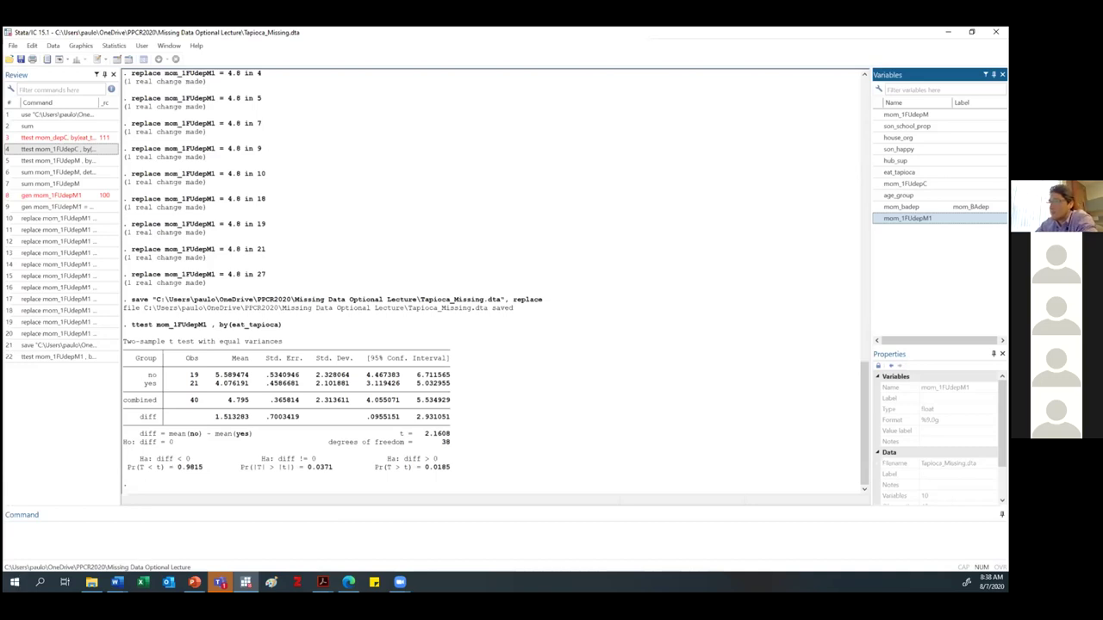
Step: Open the optional lecture workbook in Excel and examine the predictor columns, mom_dep1FUMiss and the regression formula in the mom_depreg column
right_click(142, 581)
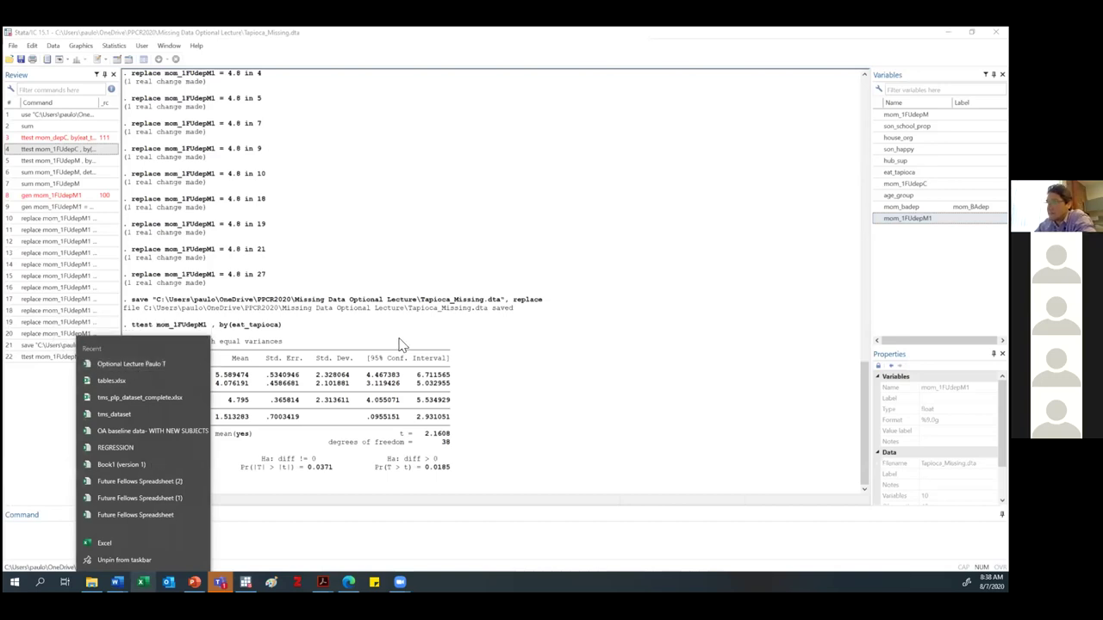
click(133, 366)
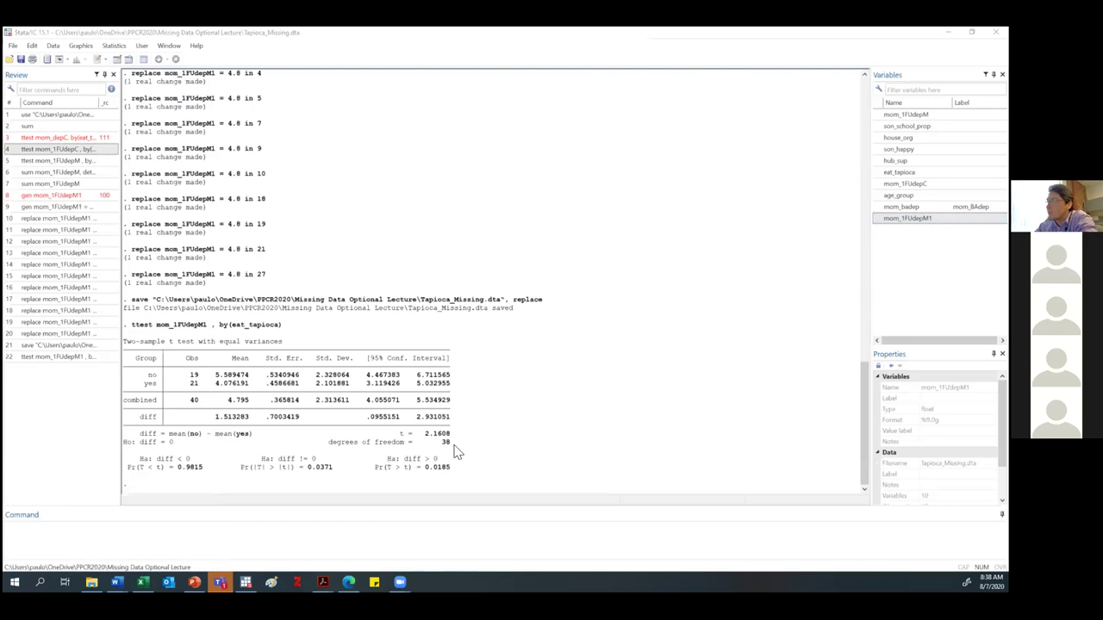
key(alt+Tab)
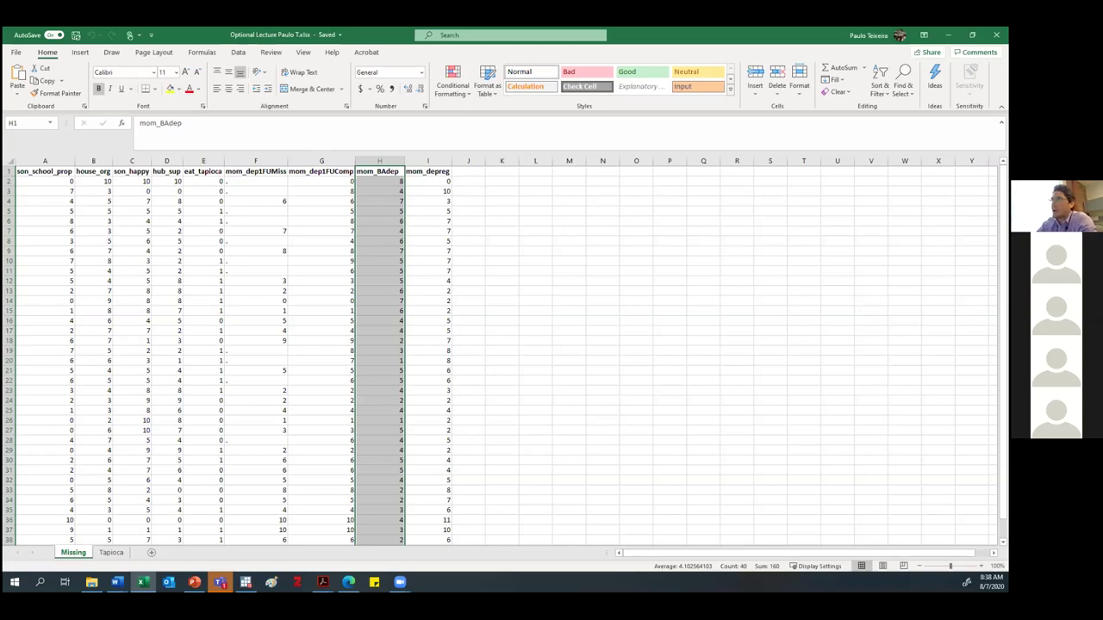
click(482, 332)
drag(49, 171, 334, 171)
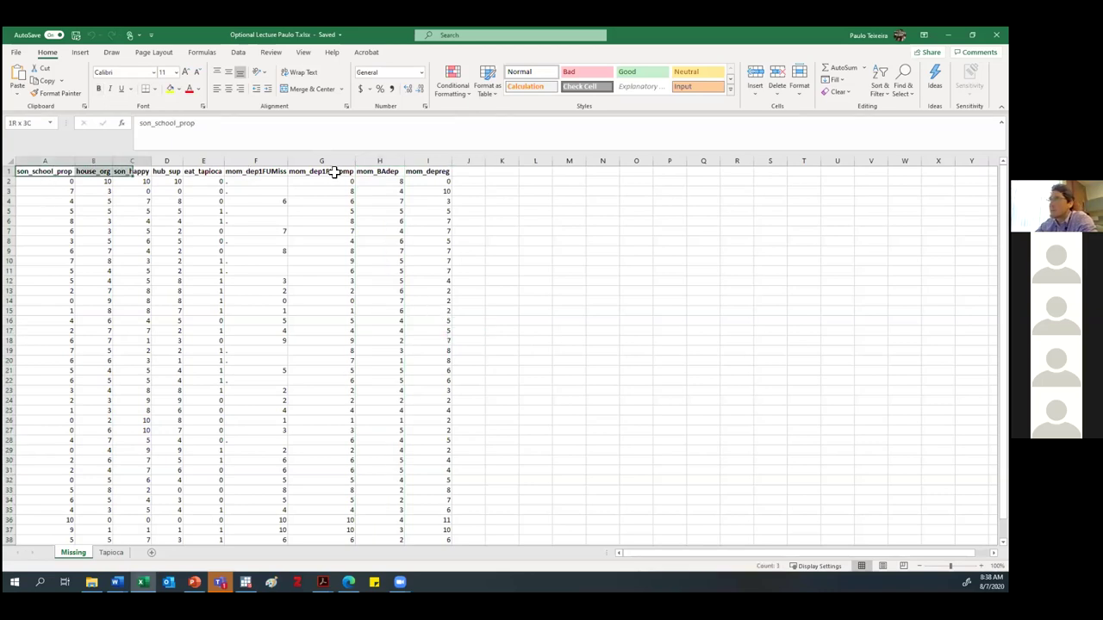
click(275, 161)
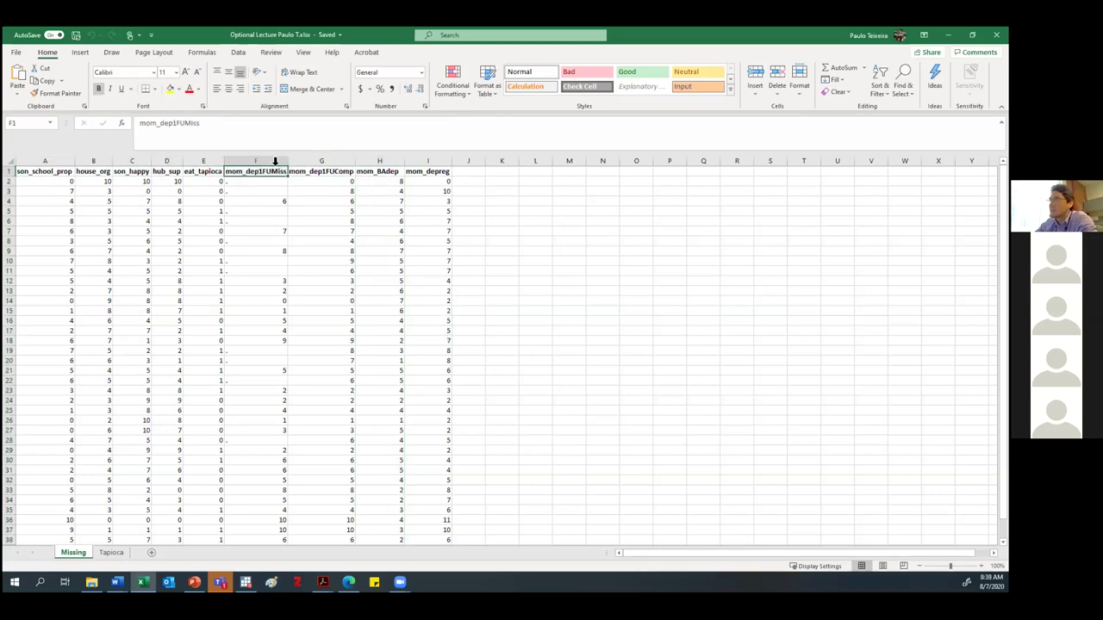
click(426, 170)
click(425, 181)
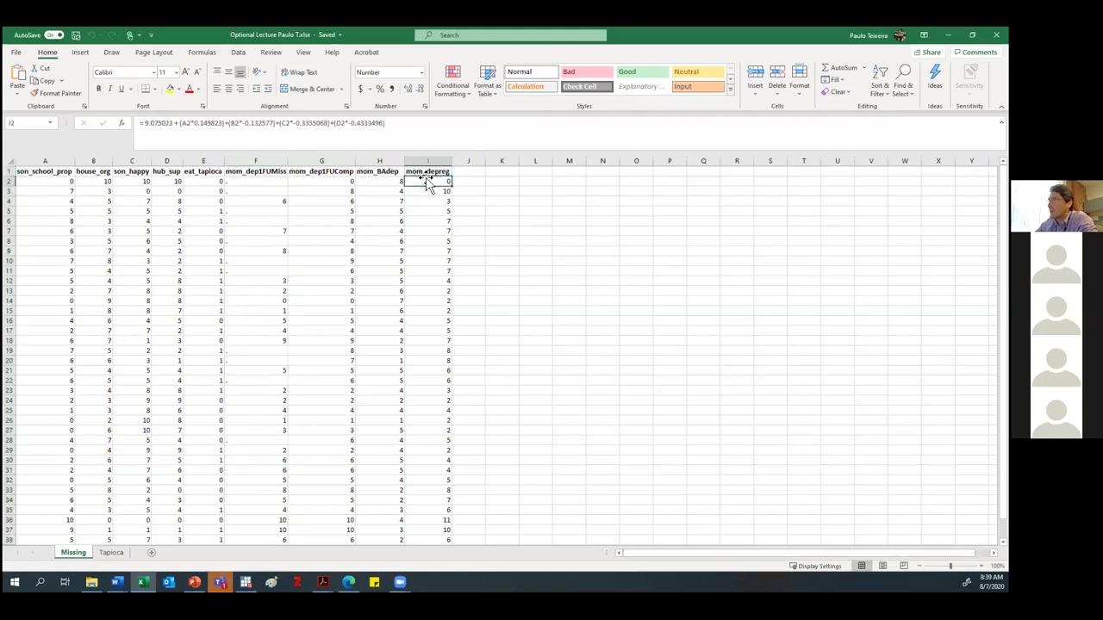
click(426, 170)
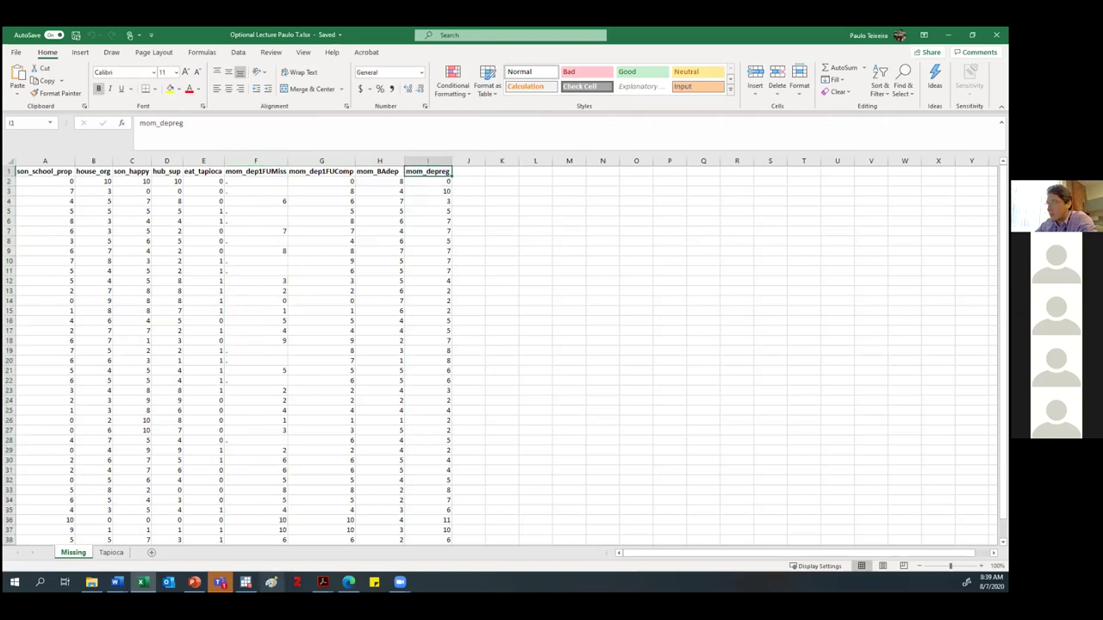
Step: Switch to Stata and run a regression of mom_1FUdepM on son_school_prop, house_org, son_happy and hub_sup
click(245, 582)
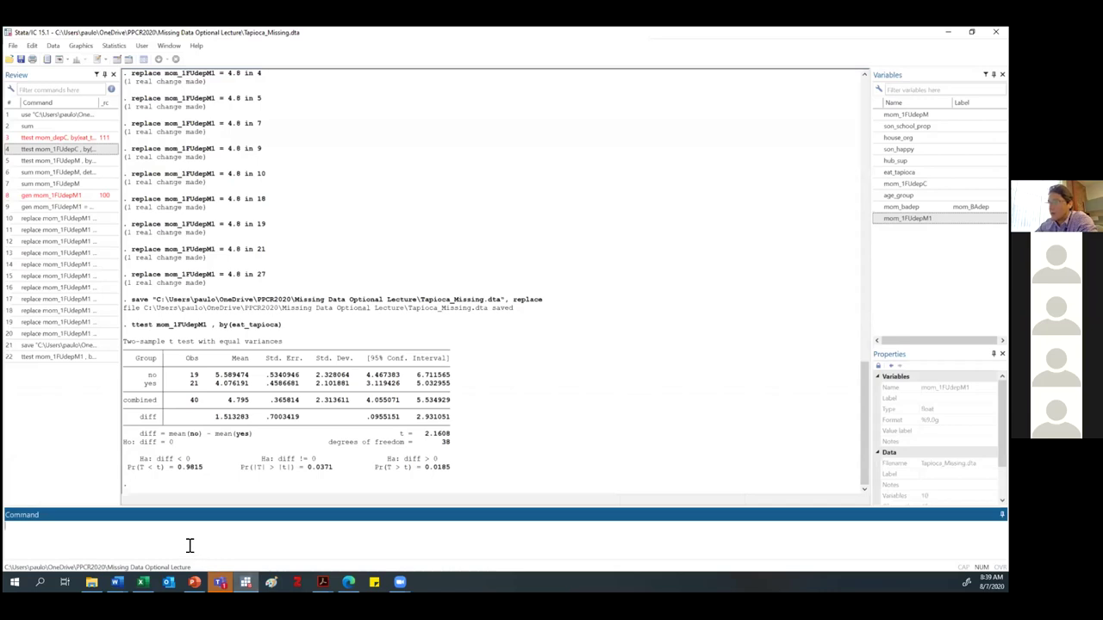
text(reg)
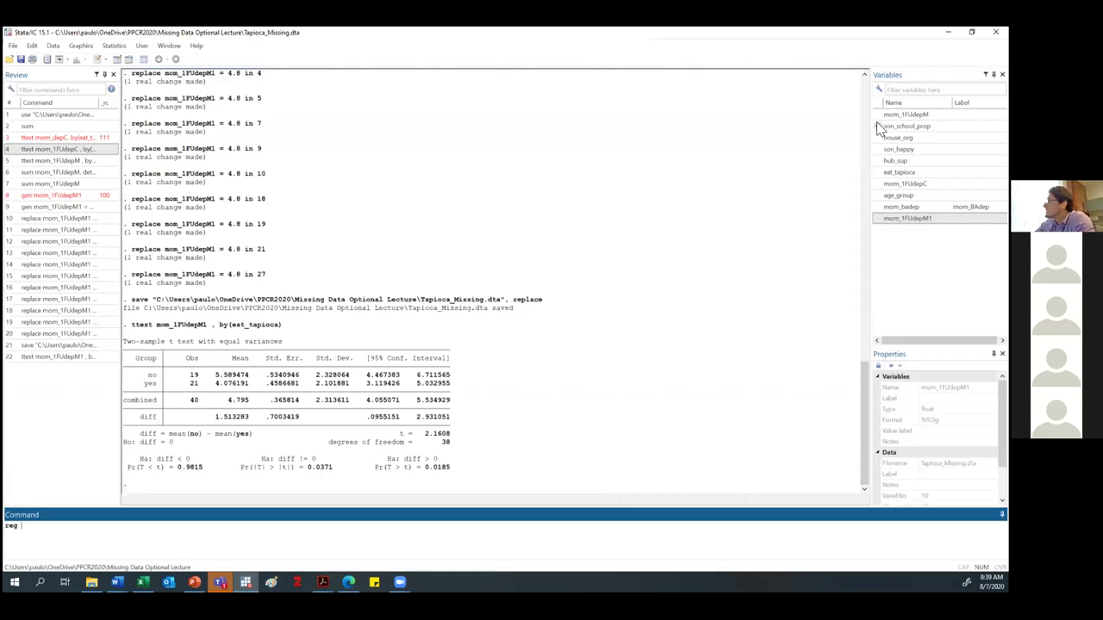
mouse_move(877, 115)
click(877, 116)
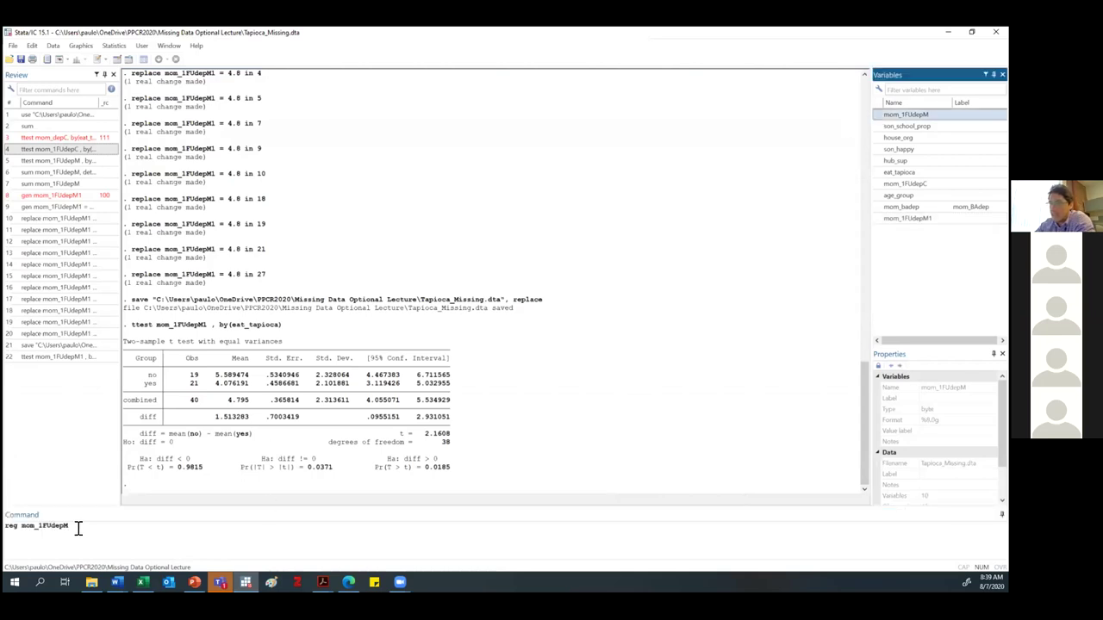
mouse_move(877, 125)
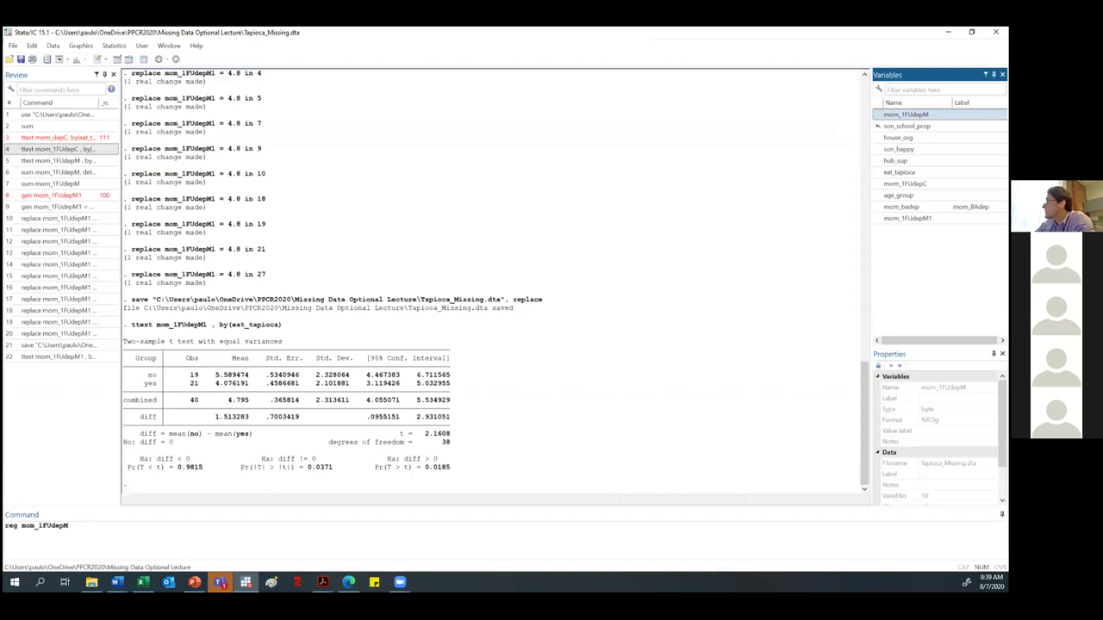
click(878, 127)
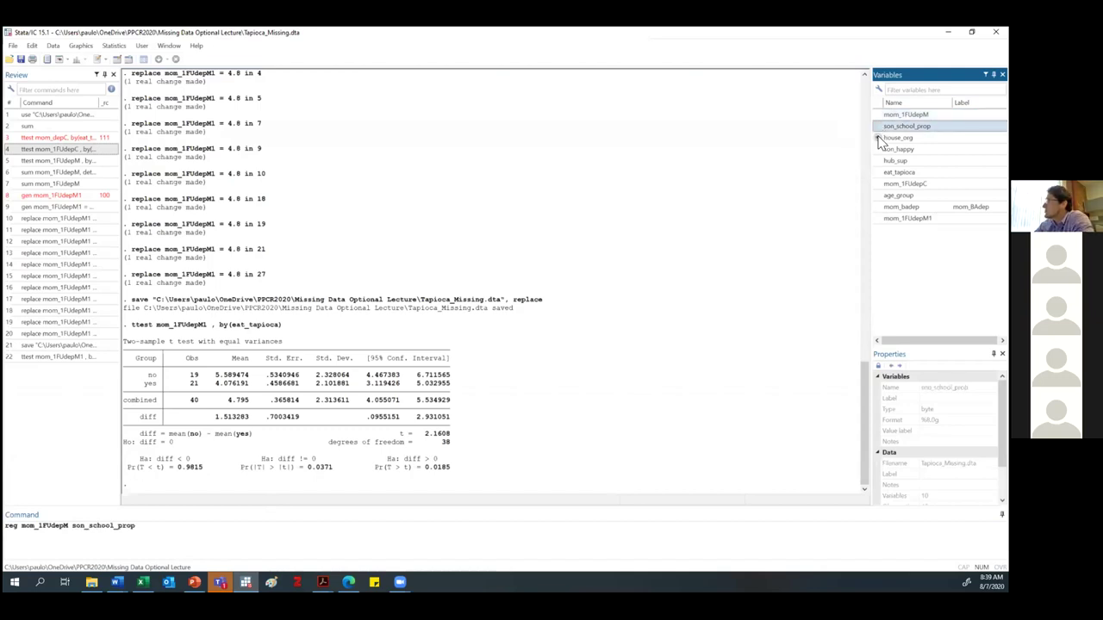
click(879, 138)
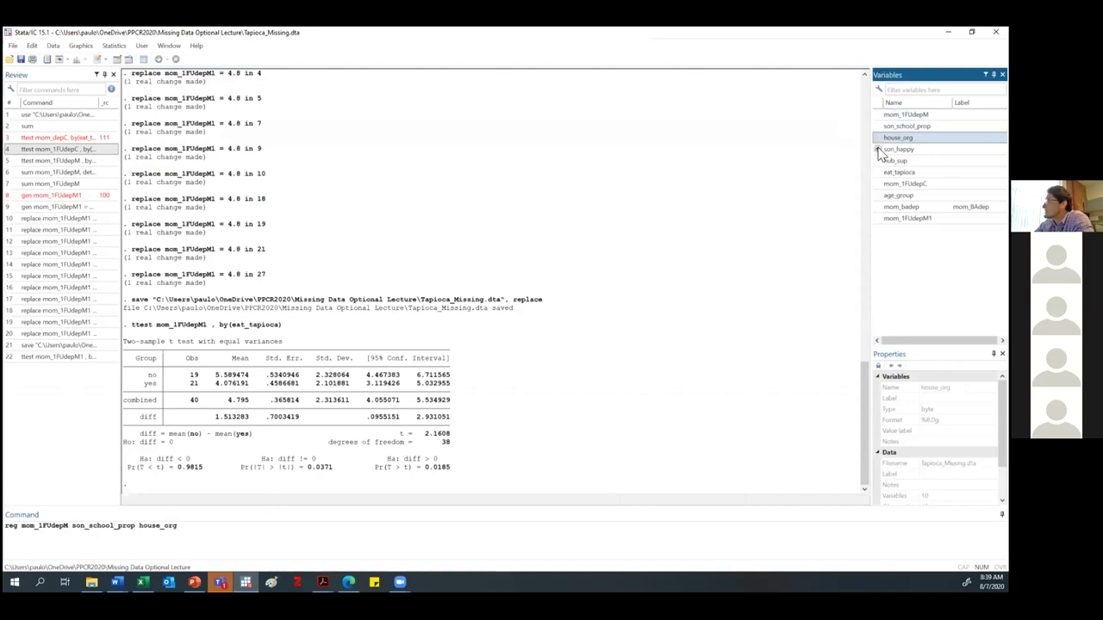
click(879, 150)
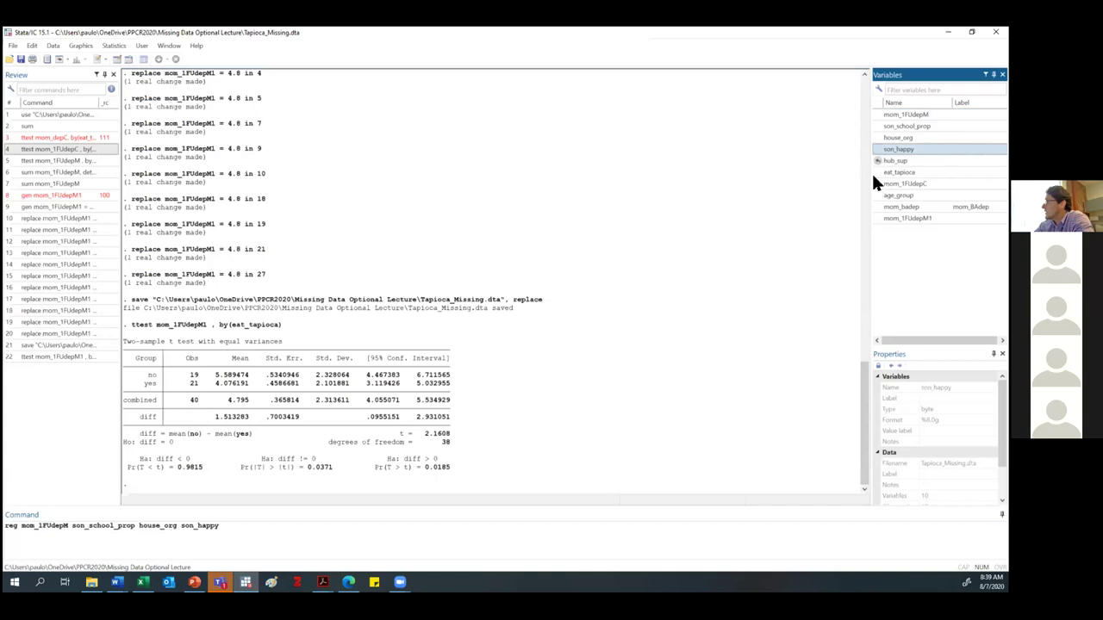
click(879, 162)
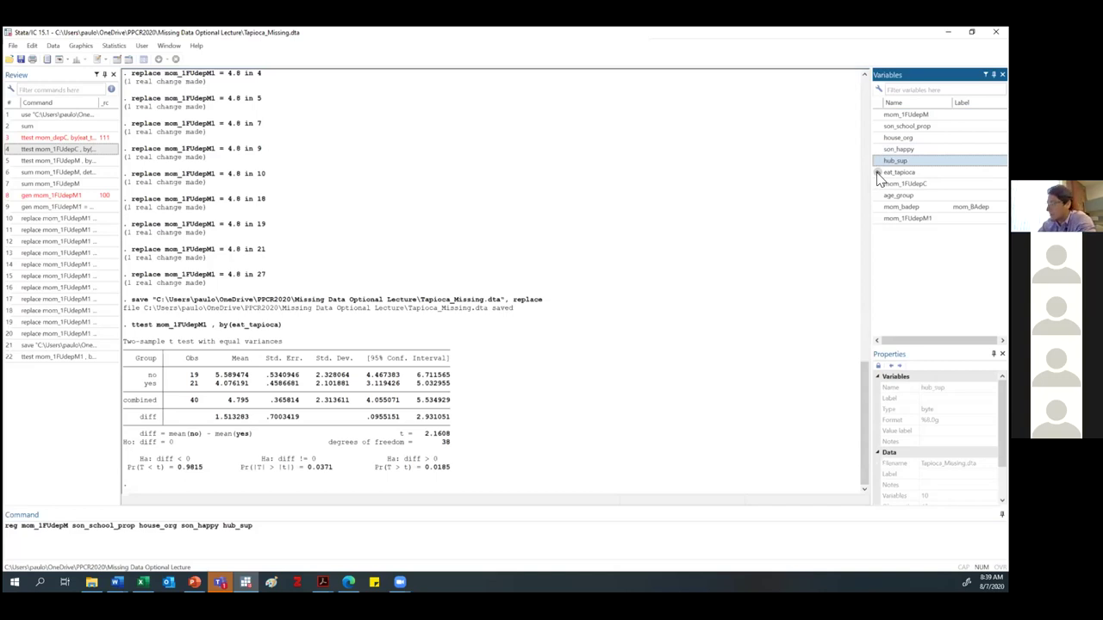
key(Return)
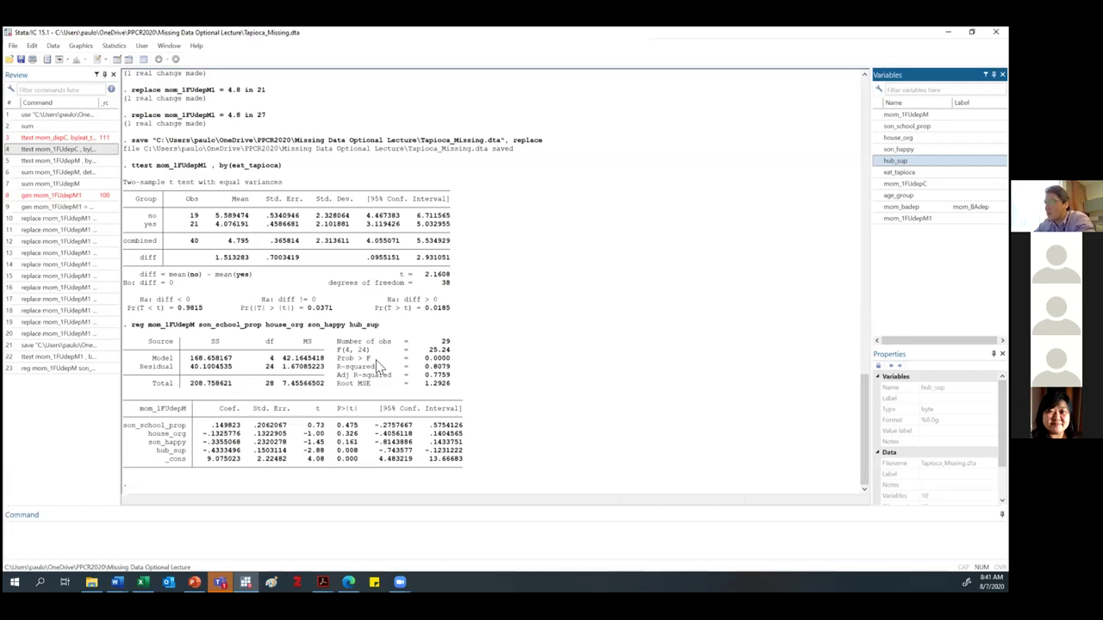
Step: Look up the eat_tapioca group means in the earlier mom_1FUdepM t-test output and open the dataset for editing in the Data Editor
click(51, 540)
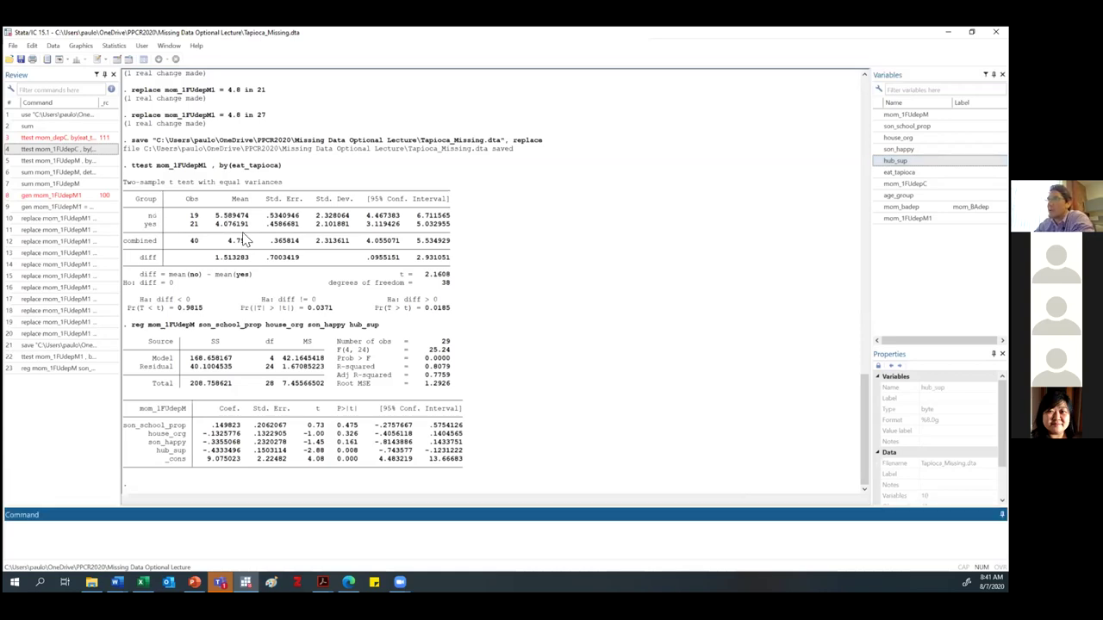
scroll(244, 240, up, 2)
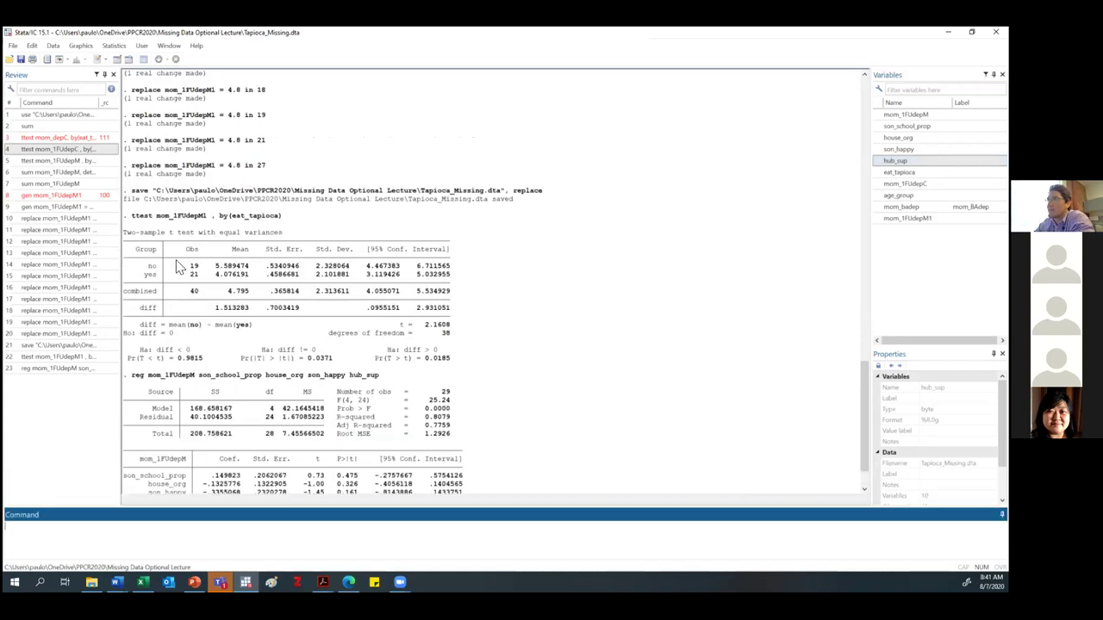
click(224, 274)
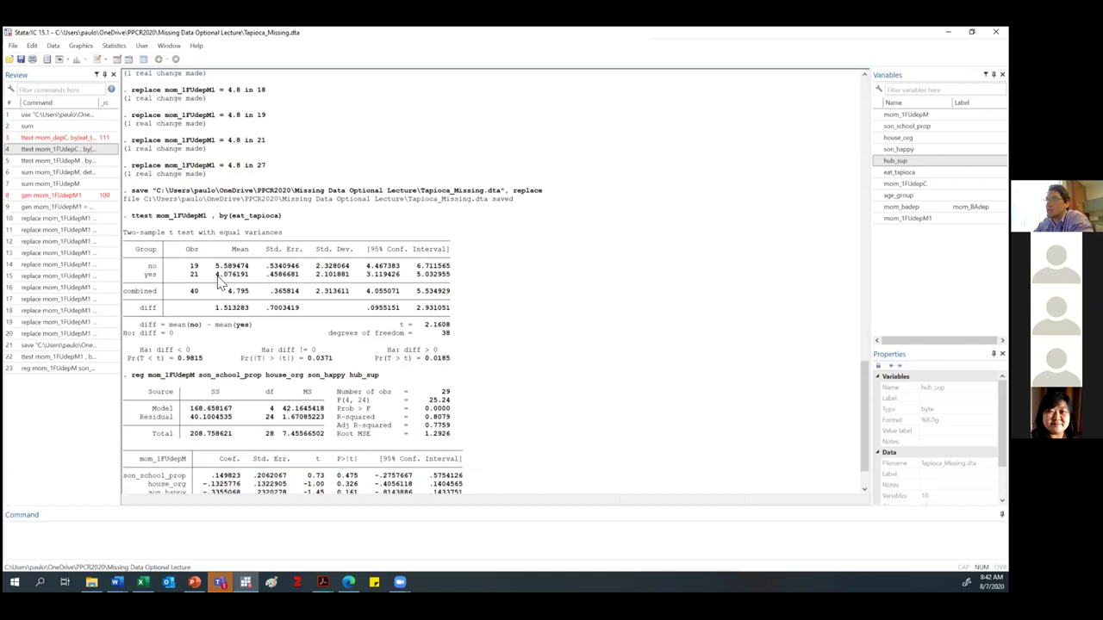
scroll(224, 289, up, 15)
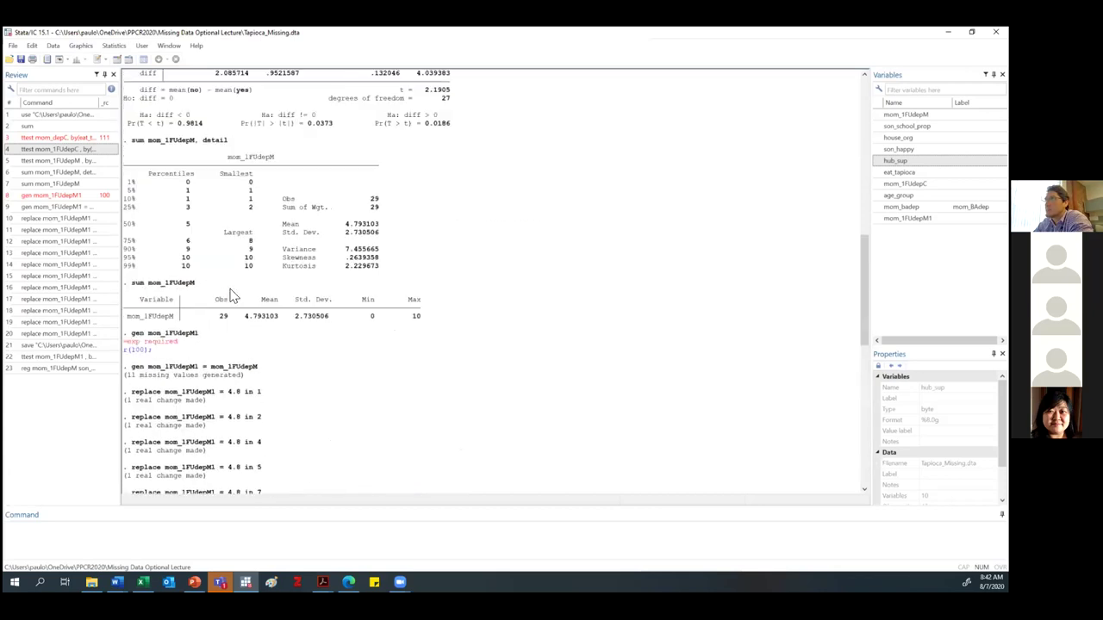
scroll(230, 296, up, 10)
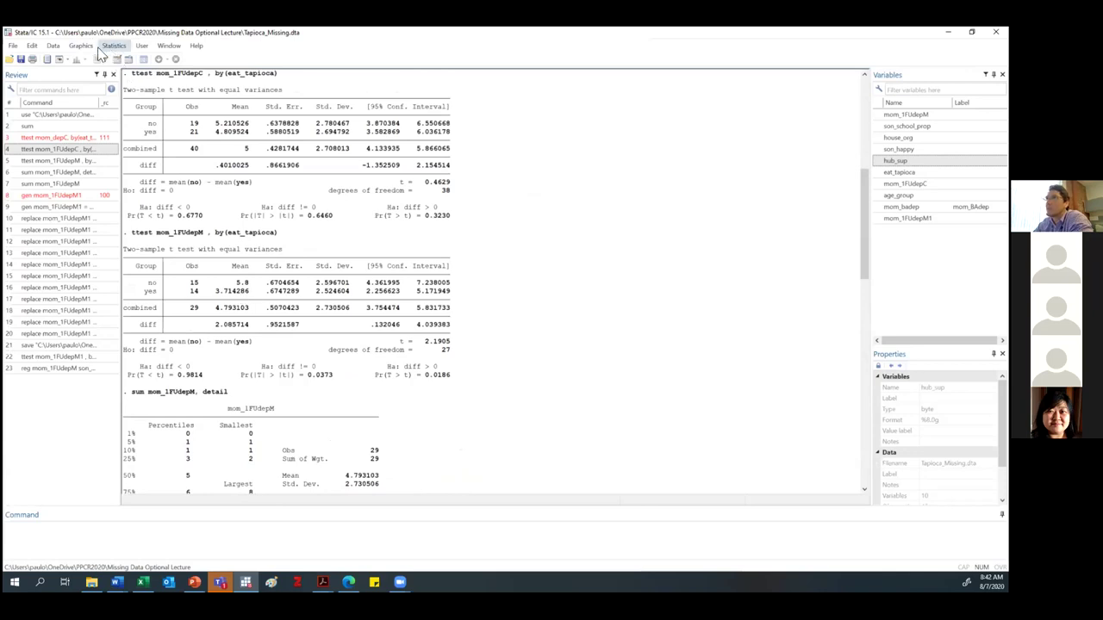
click(53, 46)
click(216, 73)
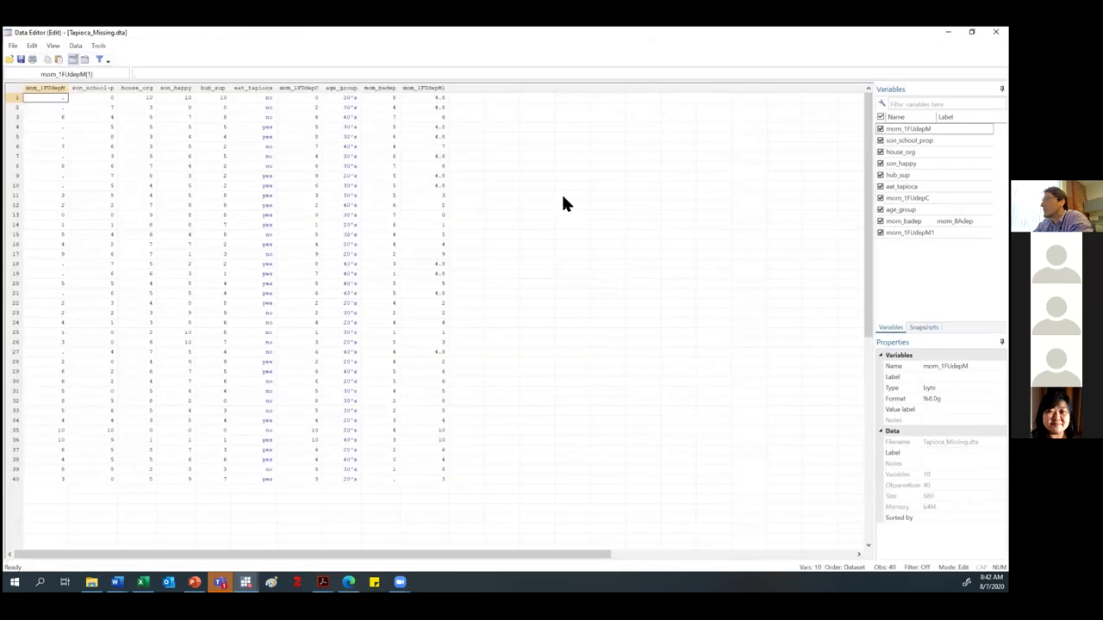
Step: Check the "no" group's mean in the mom_1FUdepM t-test and set mom_1FUdepM1 in rows 1 and 2 to 5.8
click(435, 98)
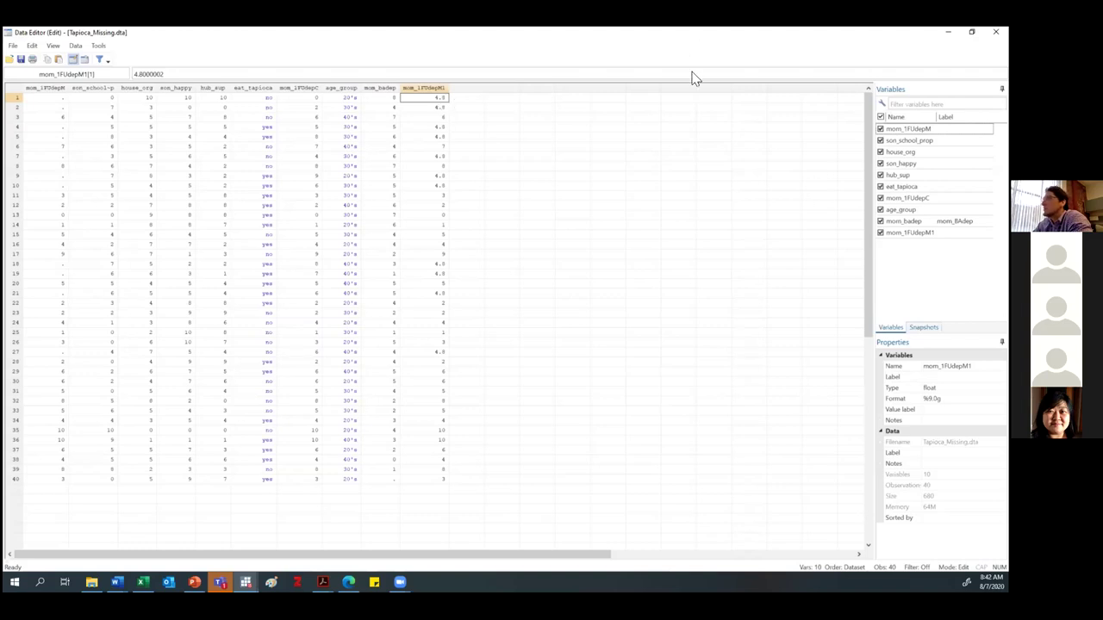
key(super+Down)
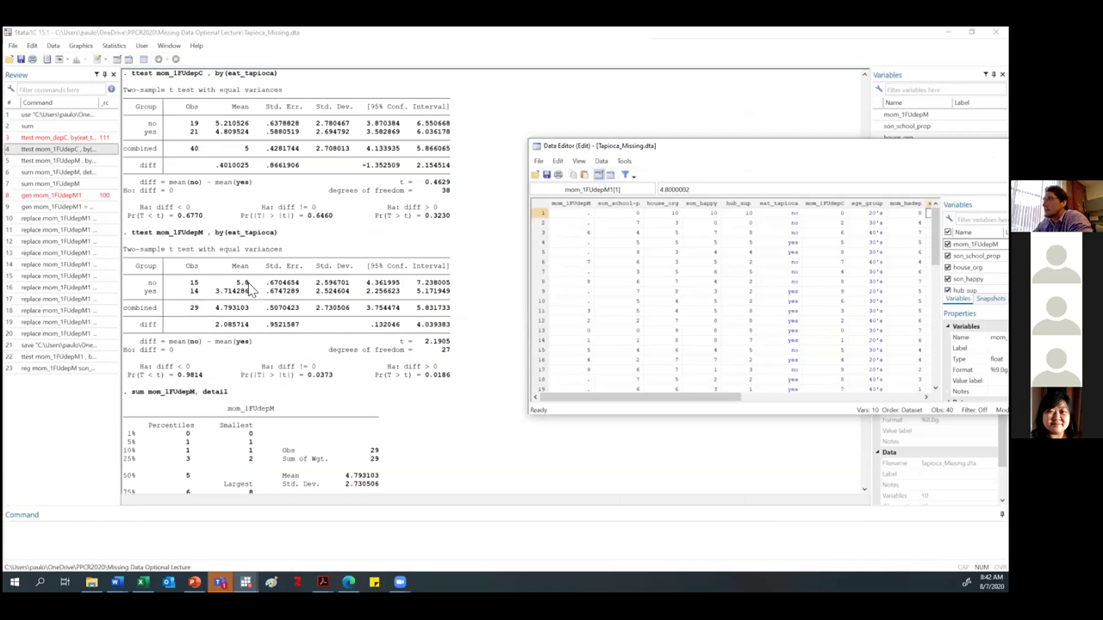
double_click(613, 143)
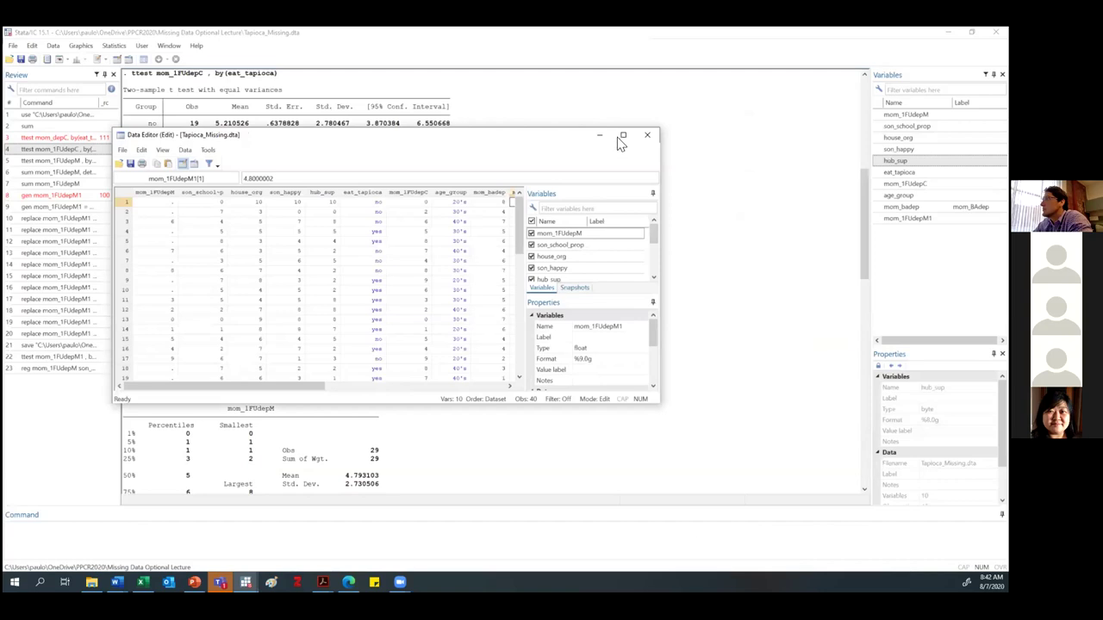
double_click(430, 132)
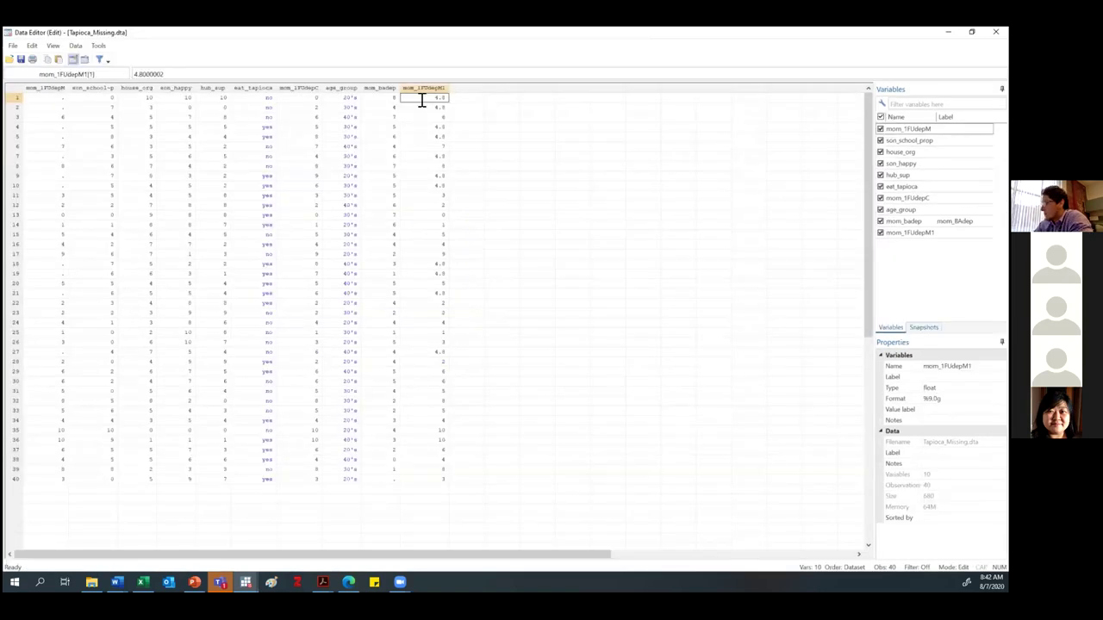
text(5.8)
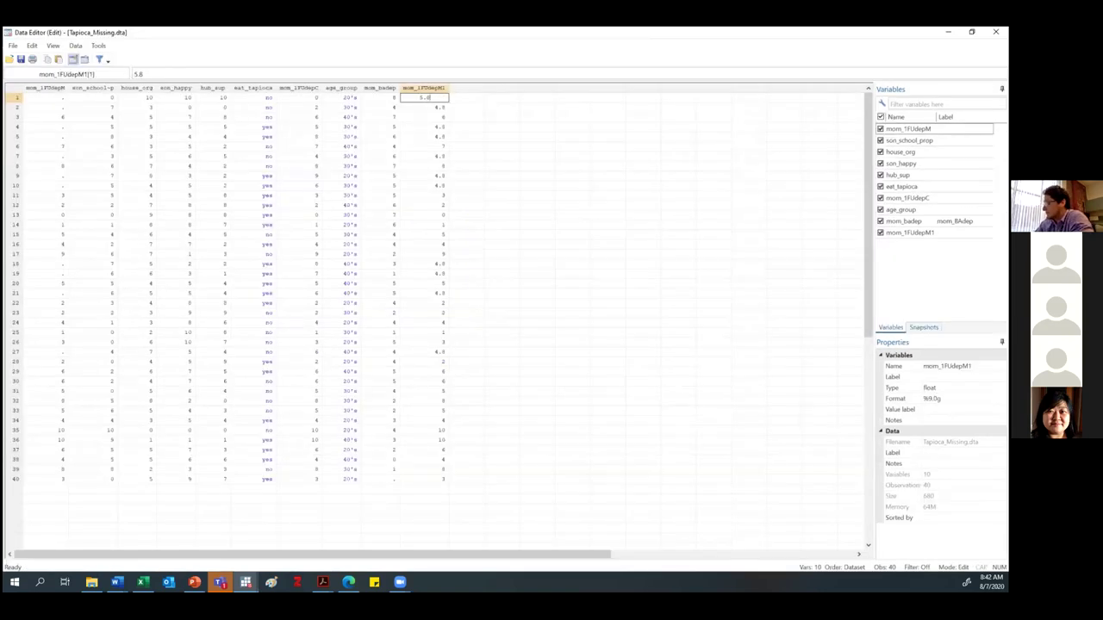
key(Return)
text(5.8)
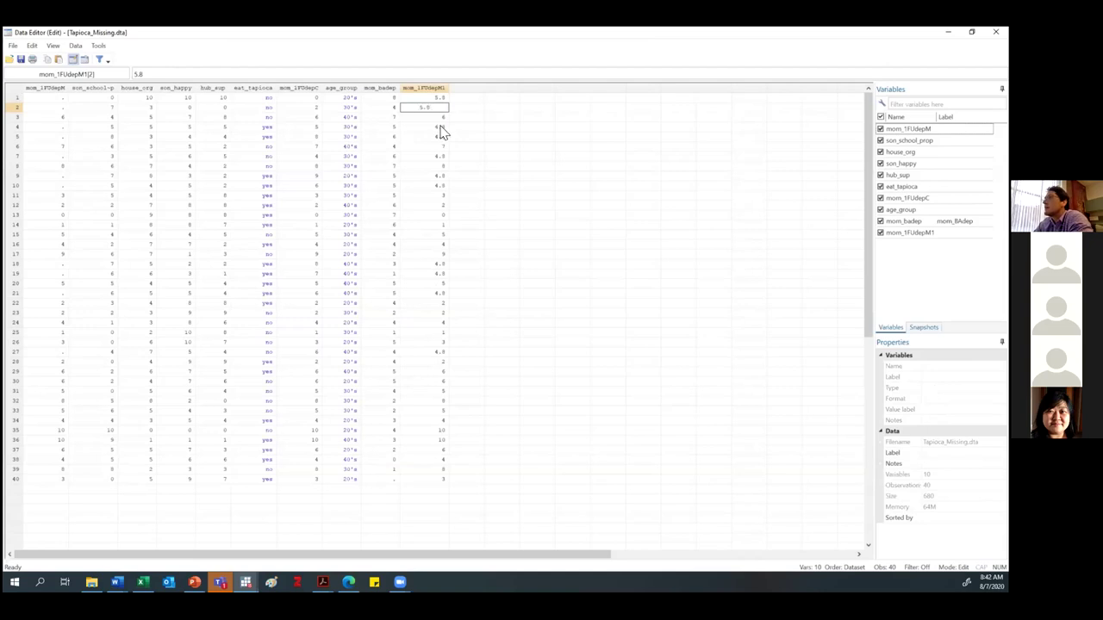
Step: Check the "yes" group's mean in the mom_1FUdepM t-test and set mom_1FUdepM1 in rows 4 and 5 to 3.71
click(438, 128)
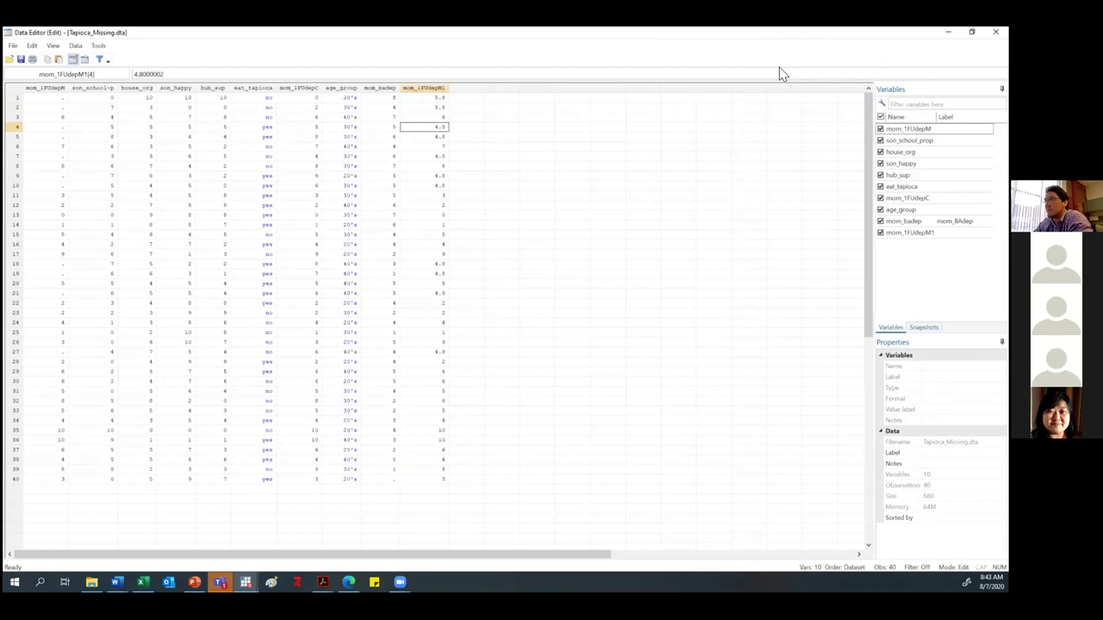
key(super+Down)
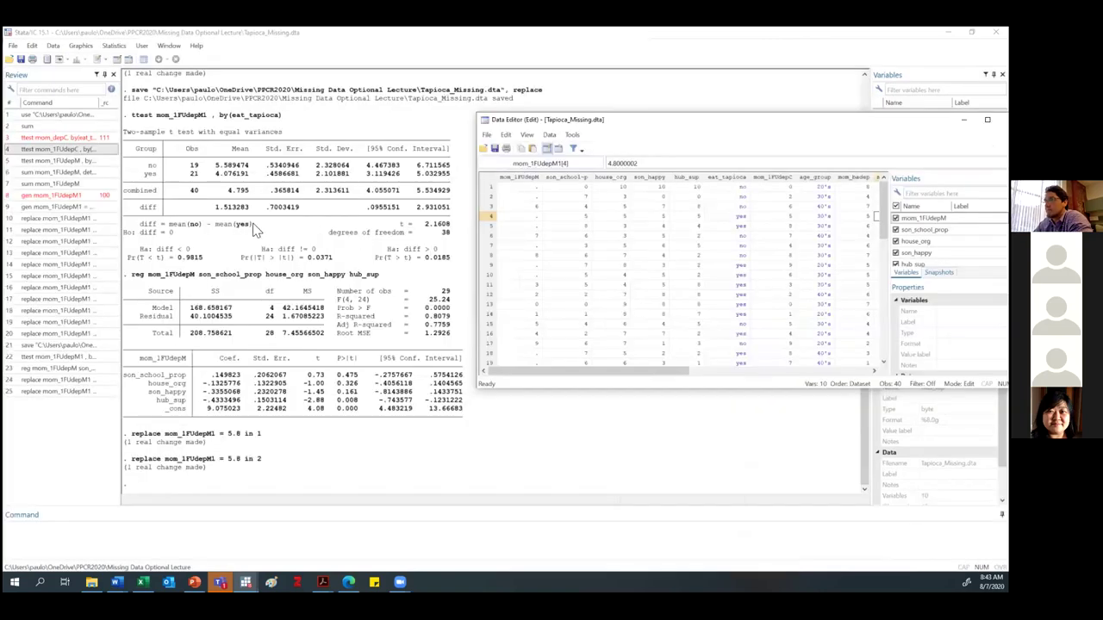
scroll(259, 226, up, 10)
scroll(263, 222, up, 5)
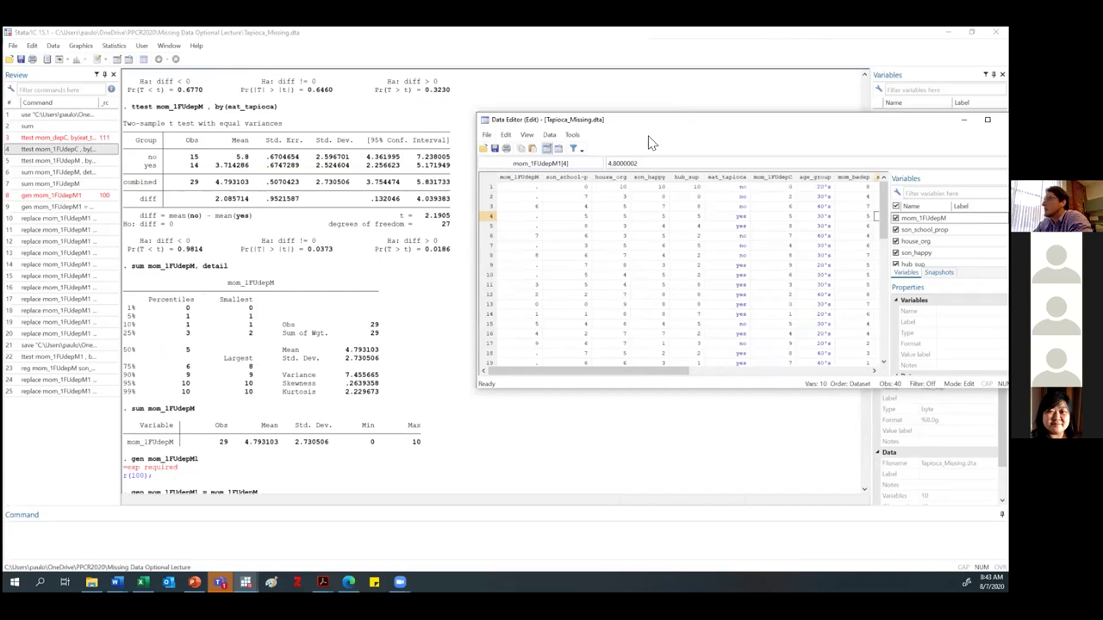
double_click(534, 119)
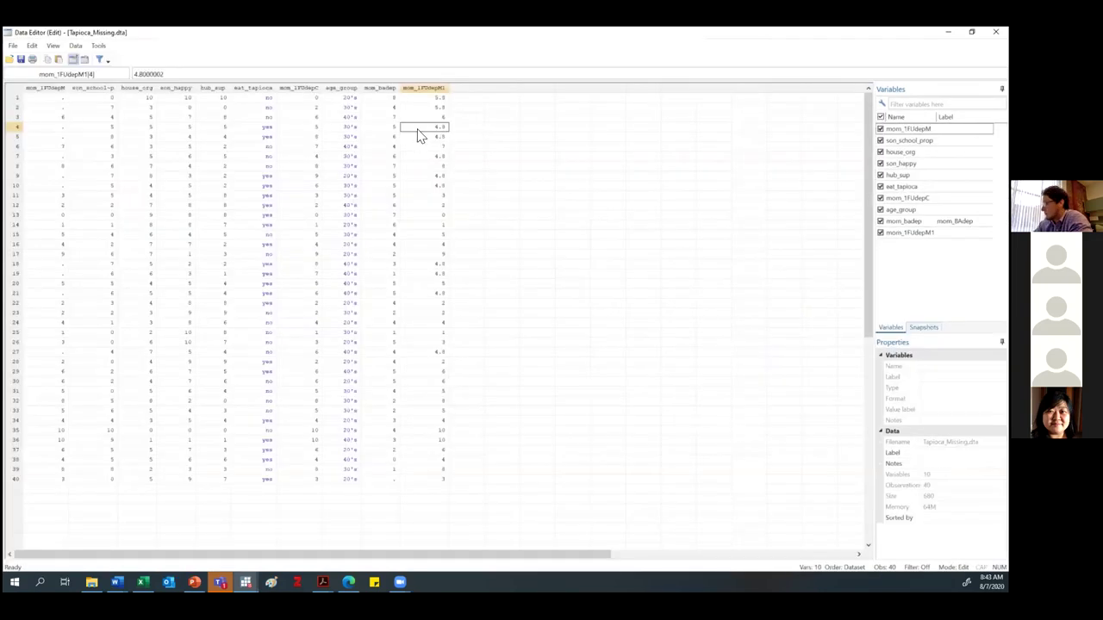
text(3.71)
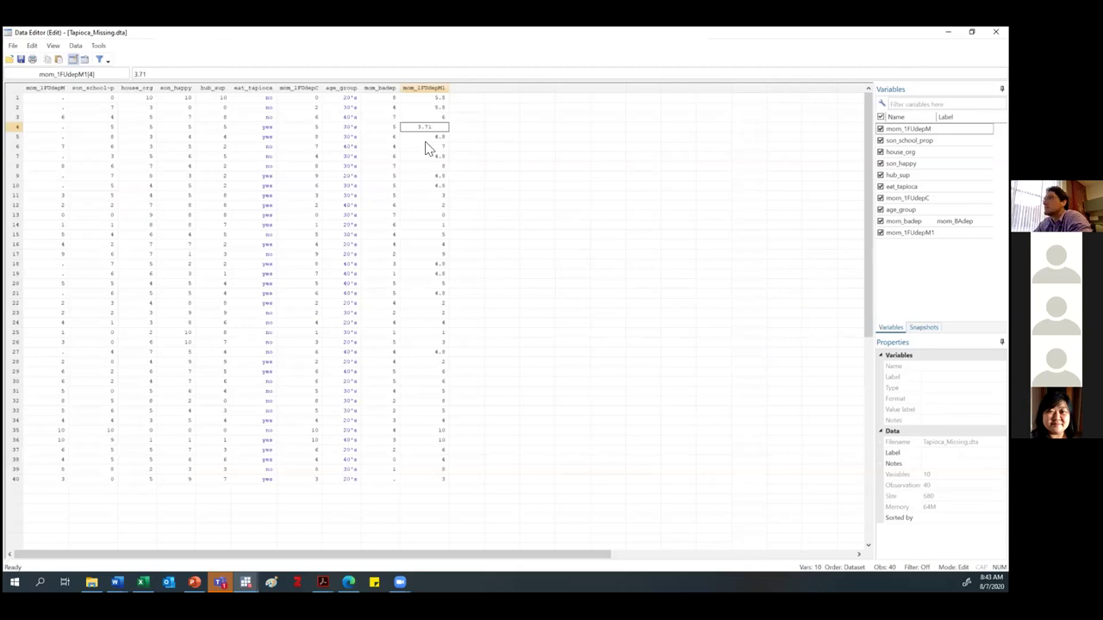
key(Return)
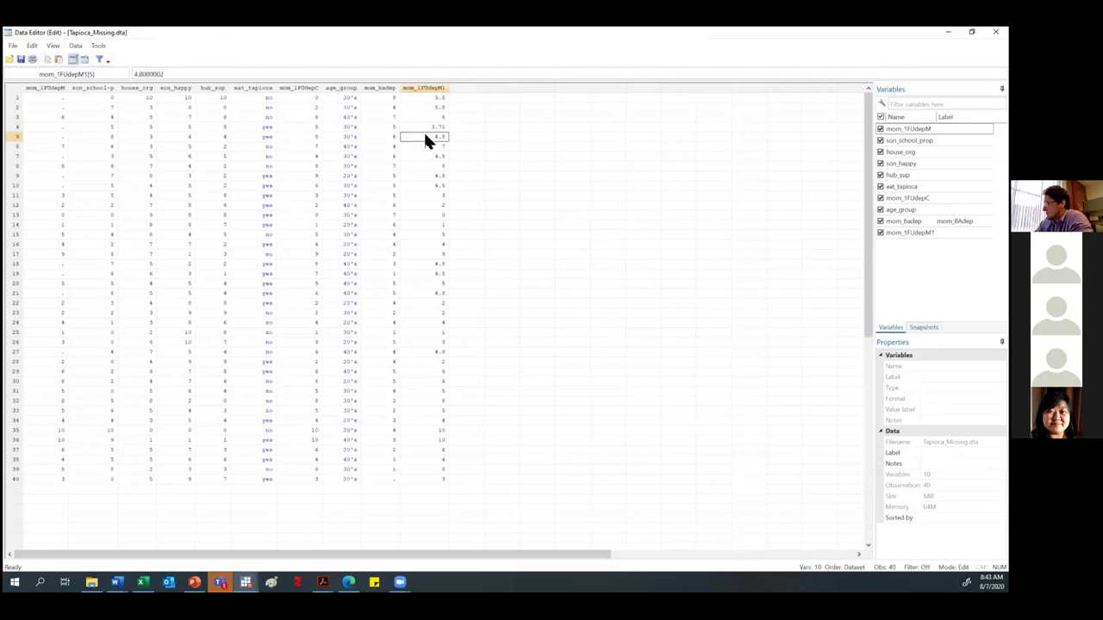
text(3.71)
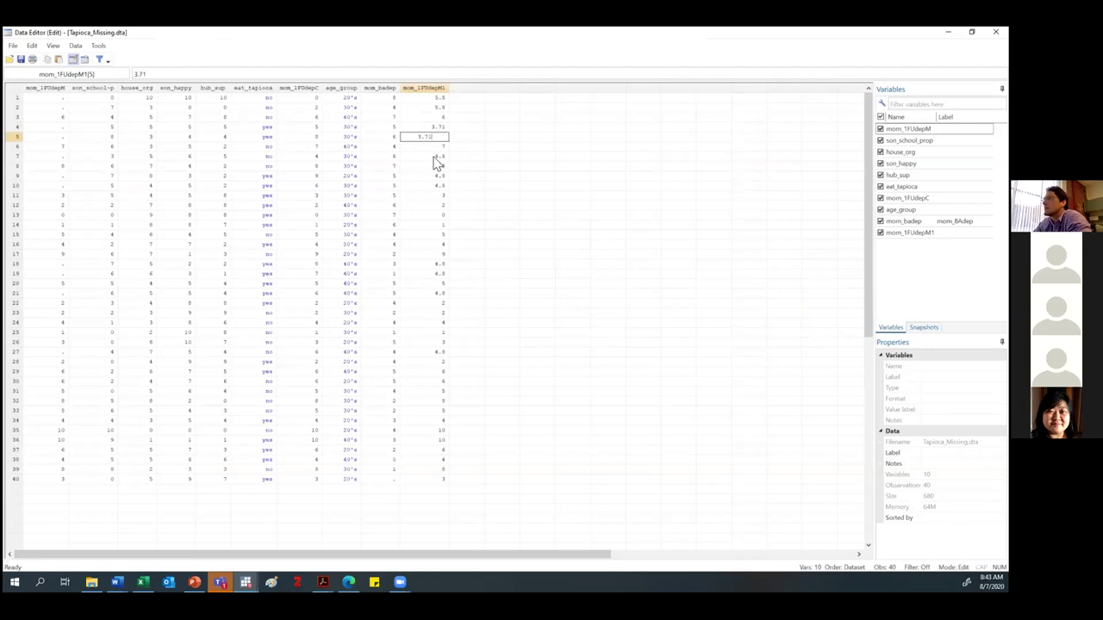
Step: Set the mom_1FUdepM1 values in rows 7 and 8 to 5.8
click(433, 156)
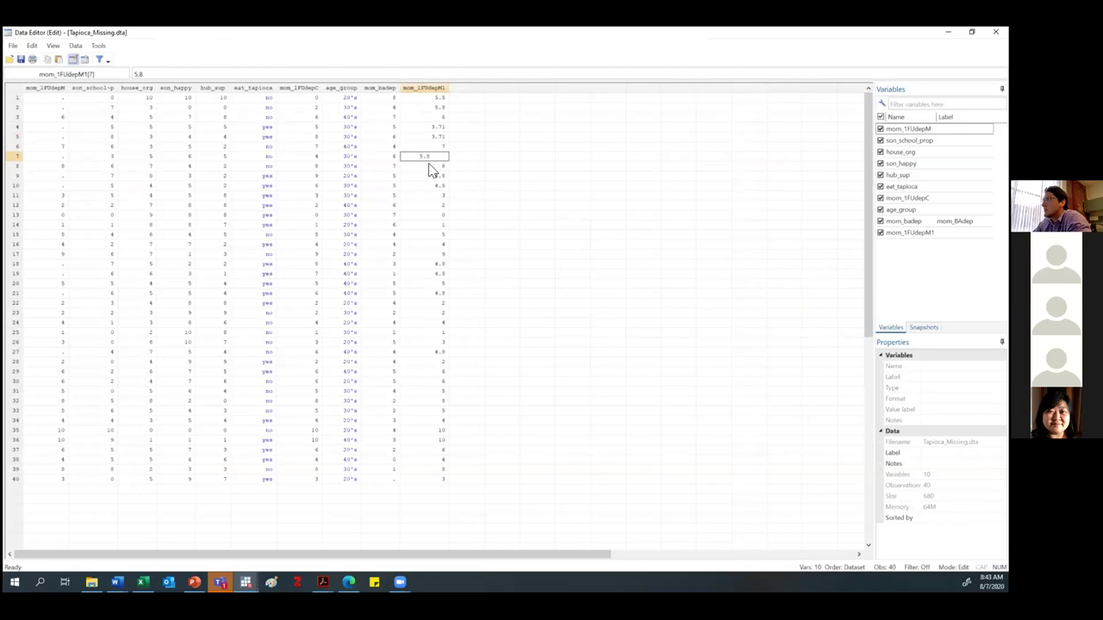
click(427, 166)
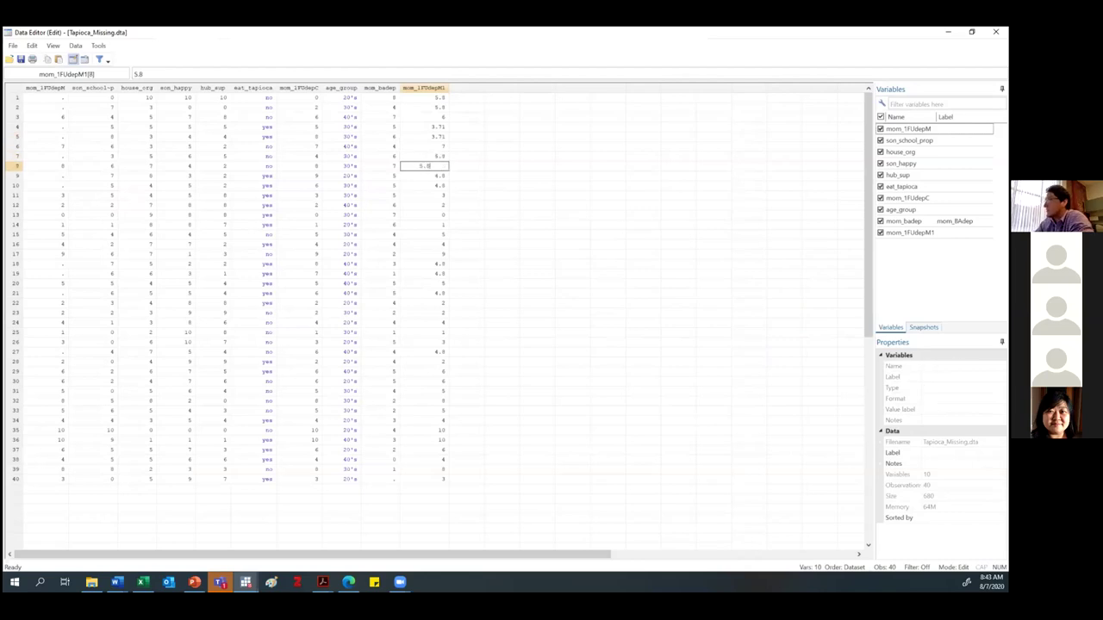
click(500, 185)
Step: Replace the imputed mom_1FUdepM1 values in rows 9 and 10 with the "yes" group mean of 3.71
click(434, 178)
text(3.71)
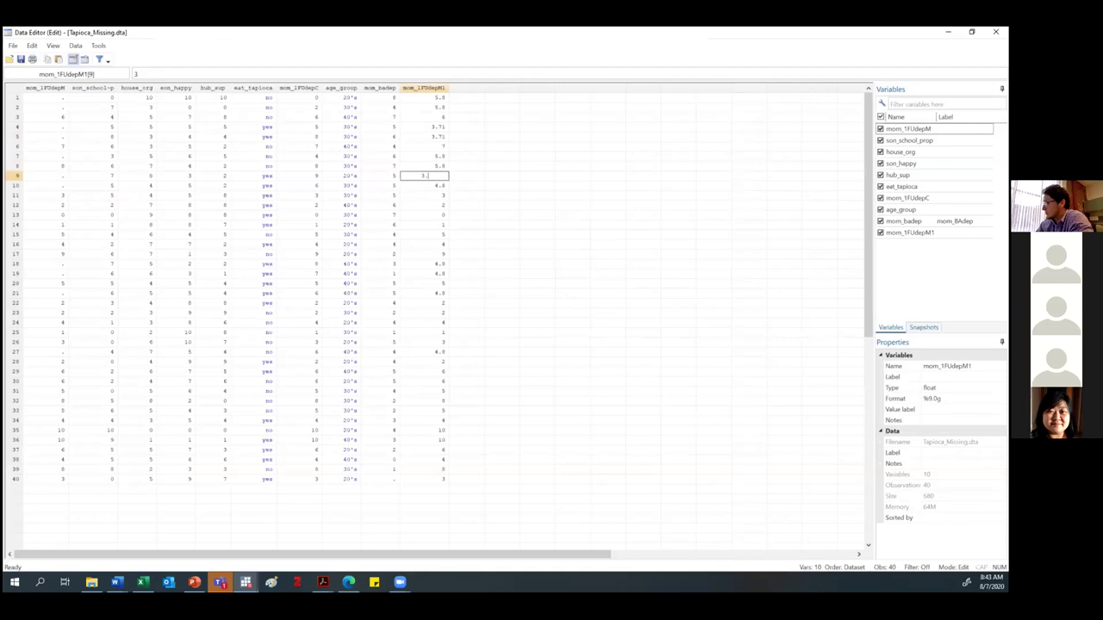
key(Tab)
click(436, 185)
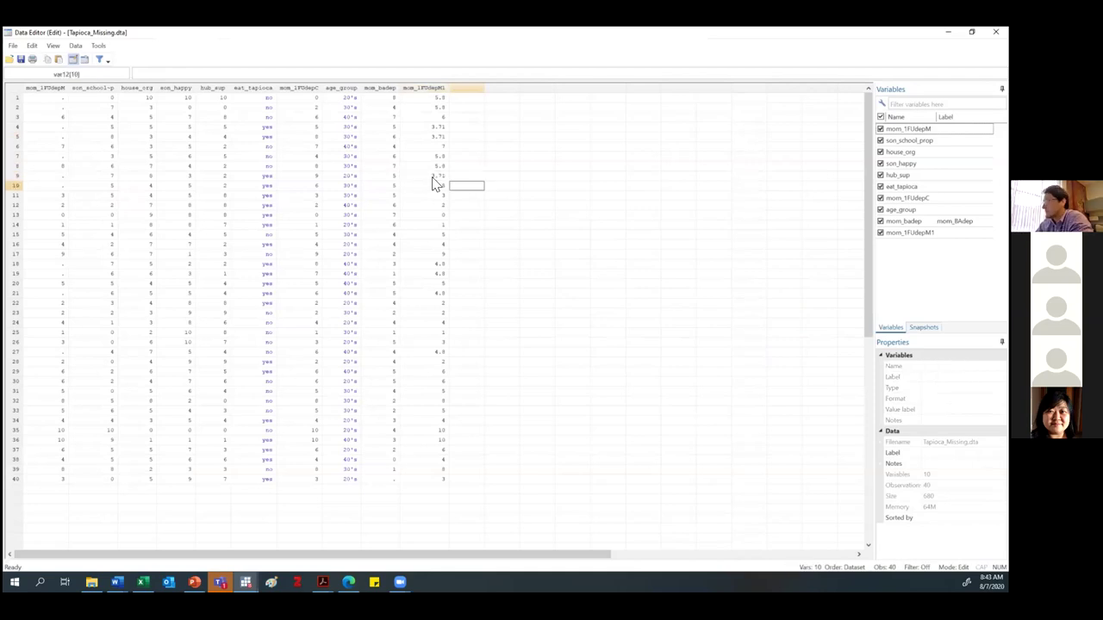
text(3.71)
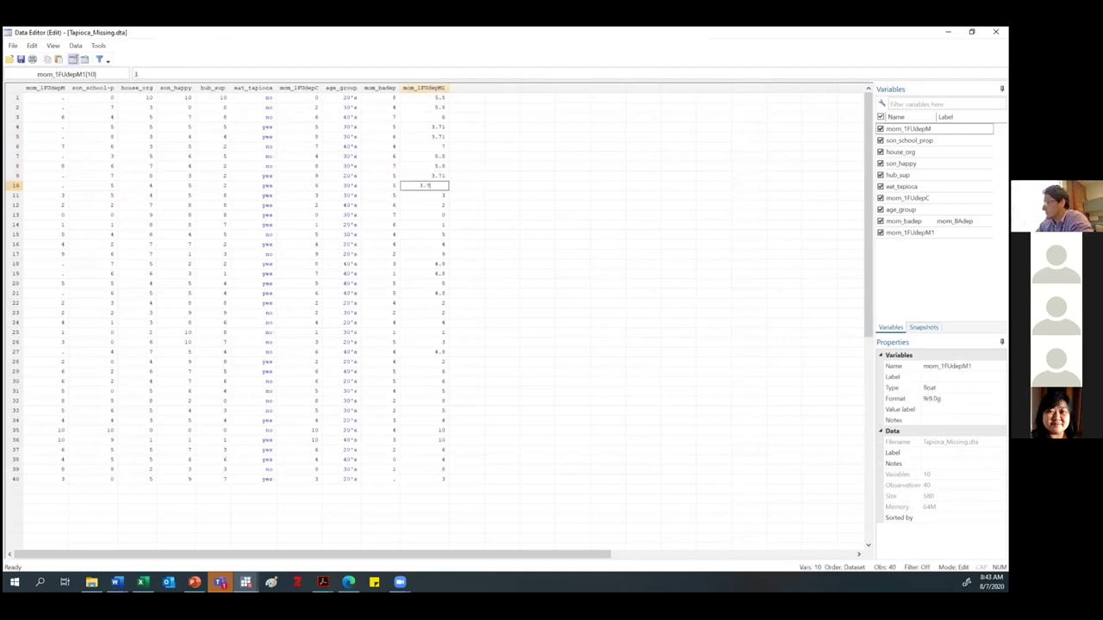
Step: Replace the imputed mom_1FUdepM1 values in rows 18 and 19 with the "yes" group mean of 3.71
click(435, 265)
text(3.71)
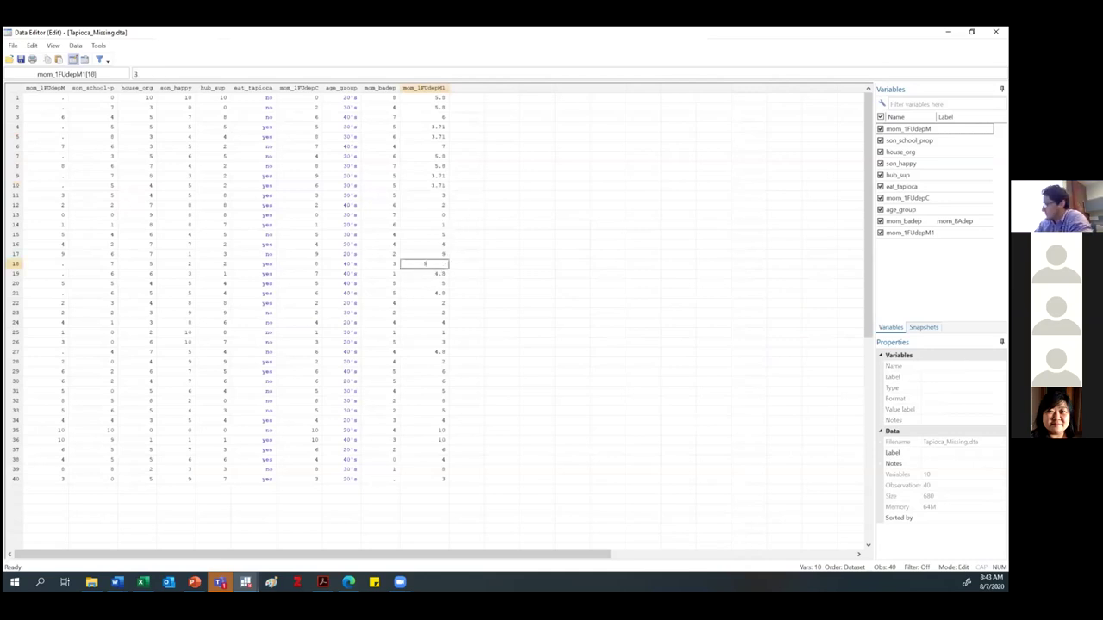
click(433, 275)
text(3.71)
click(437, 295)
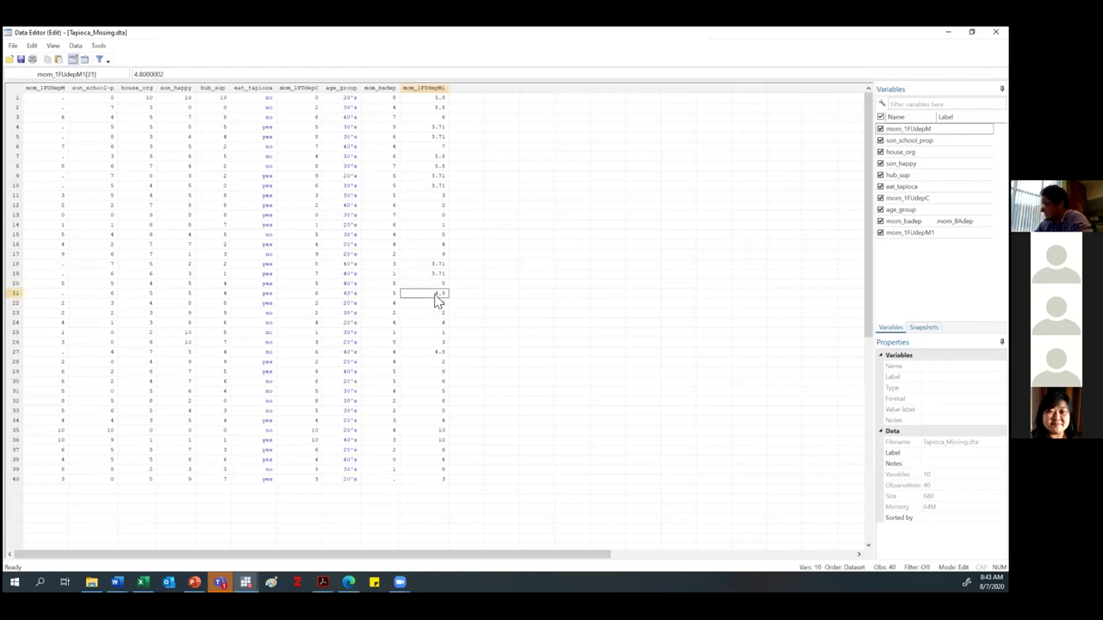
Step: Set mom_1FUdepM1 to 3.71 in row 21 and 5.8 in row 27, and close the Data Editor
text(3.71)
click(436, 354)
text(5.8)
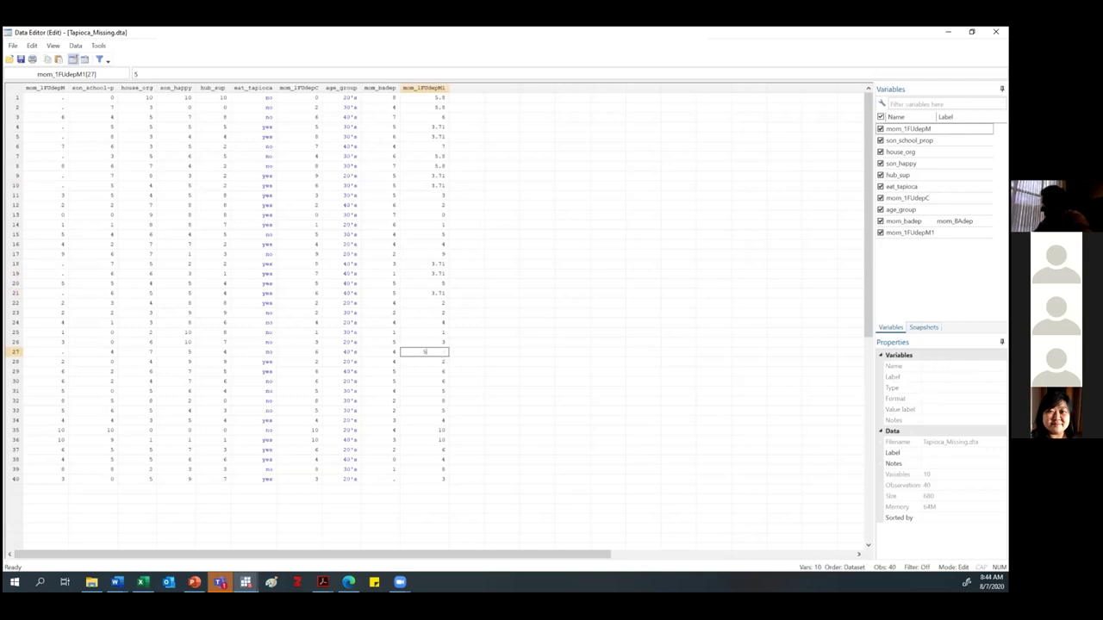
click(543, 433)
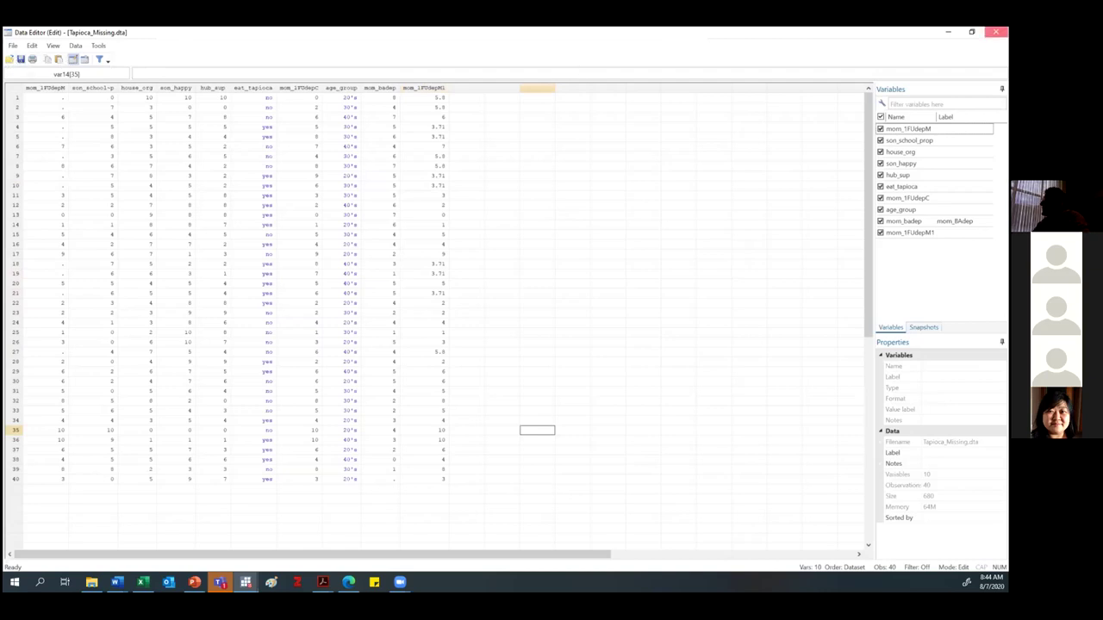
click(996, 32)
Step: Rerun the earlier t-test of mom_1FUdepM1 by eat_tapioca on the group-mean imputed values
scroll(53, 173, up, 1)
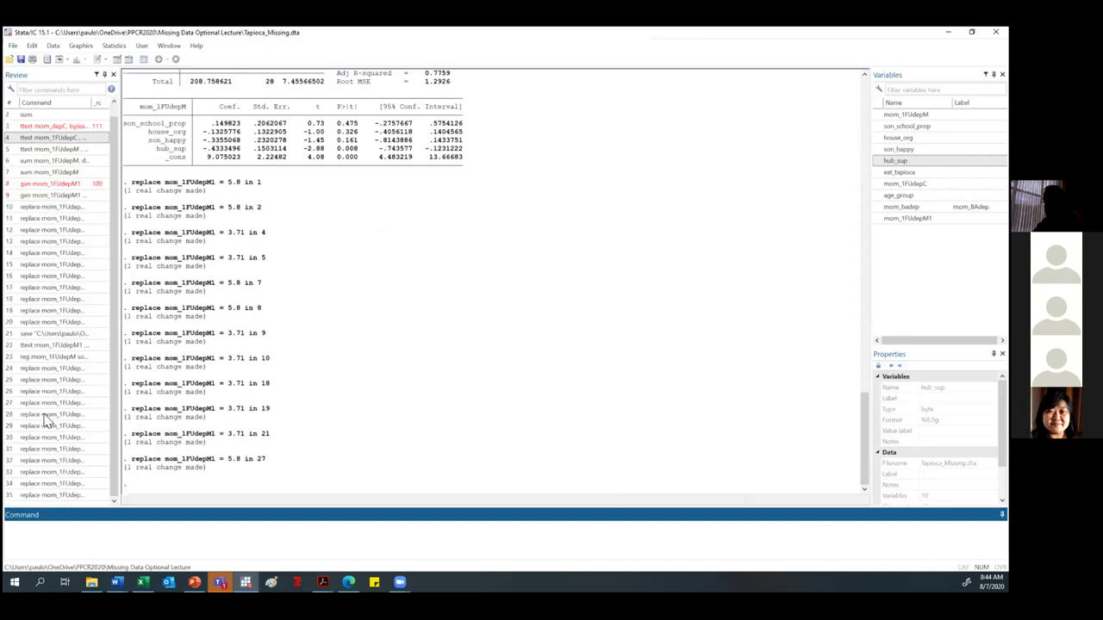
click(51, 360)
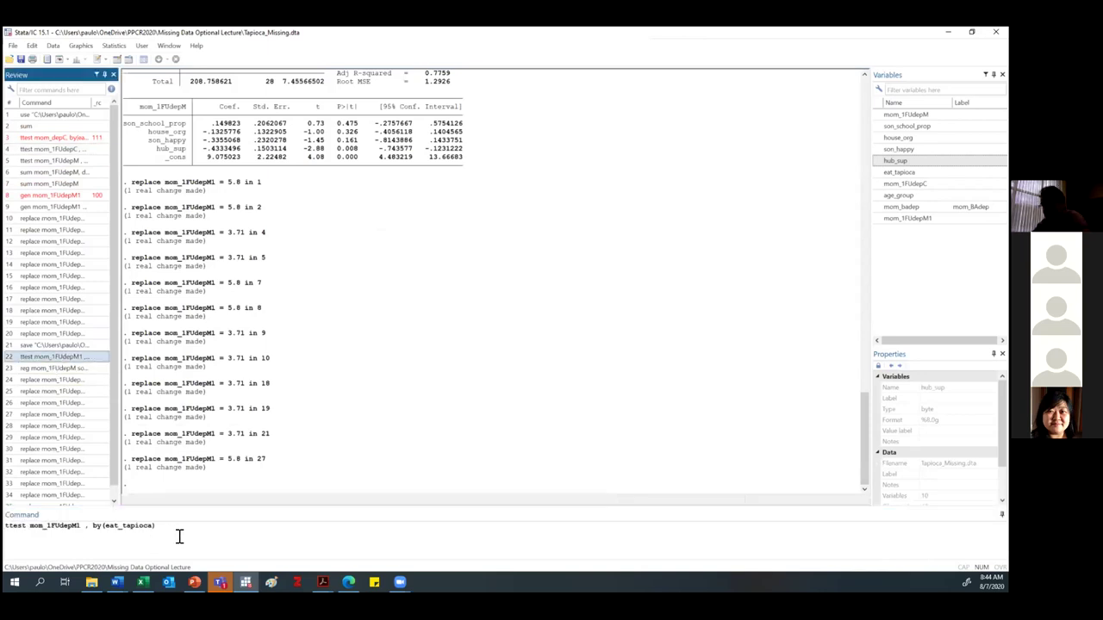
key(Return)
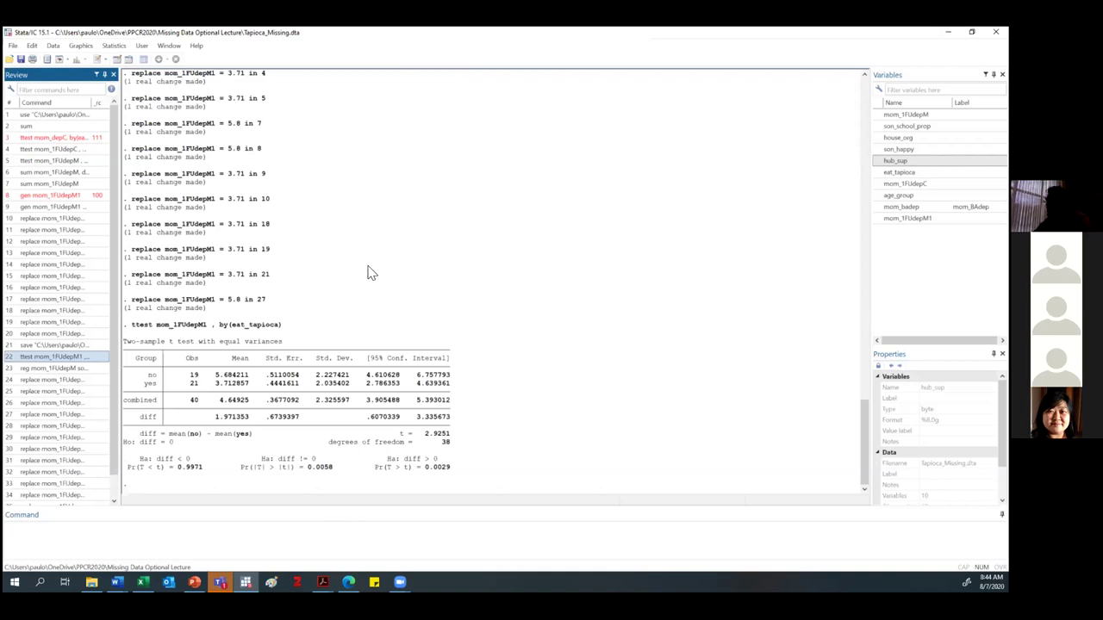
Step: Compare the new mom_1FUdepM1 t-test with the earlier one based on overall mean imputation
scroll(375, 271, up, 13)
scroll(374, 272, up, 10)
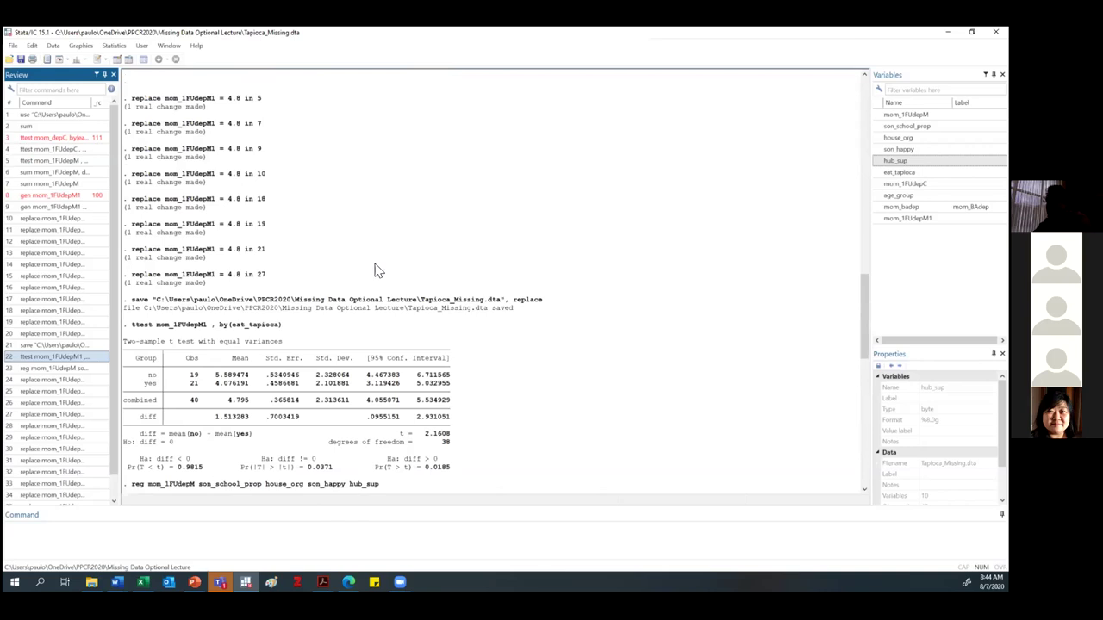
scroll(374, 271, up, 1)
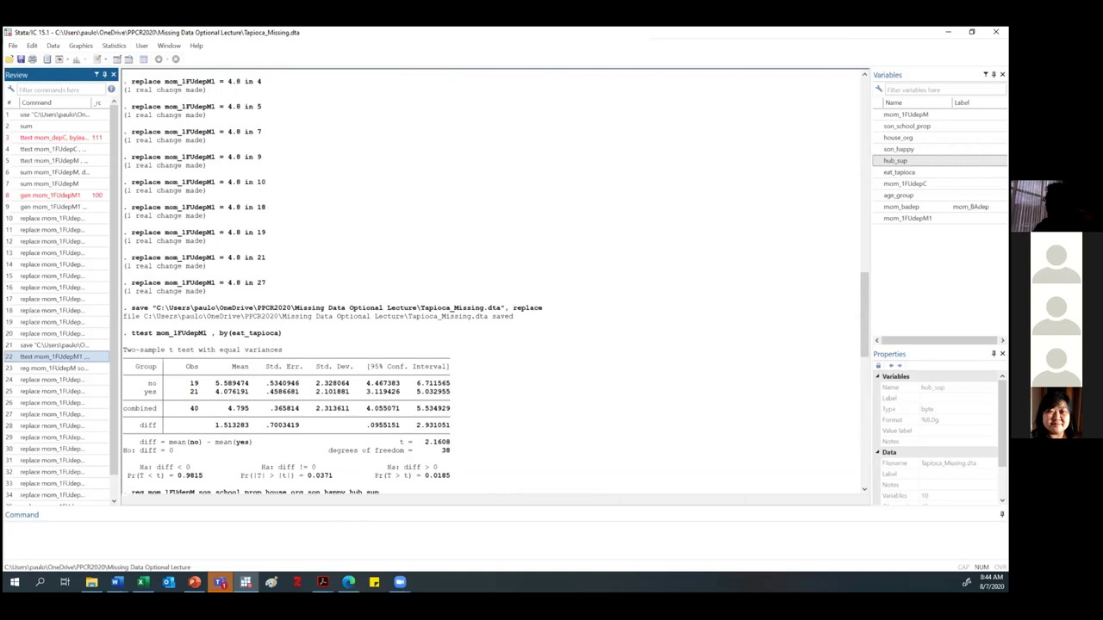
scroll(315, 269, down, 13)
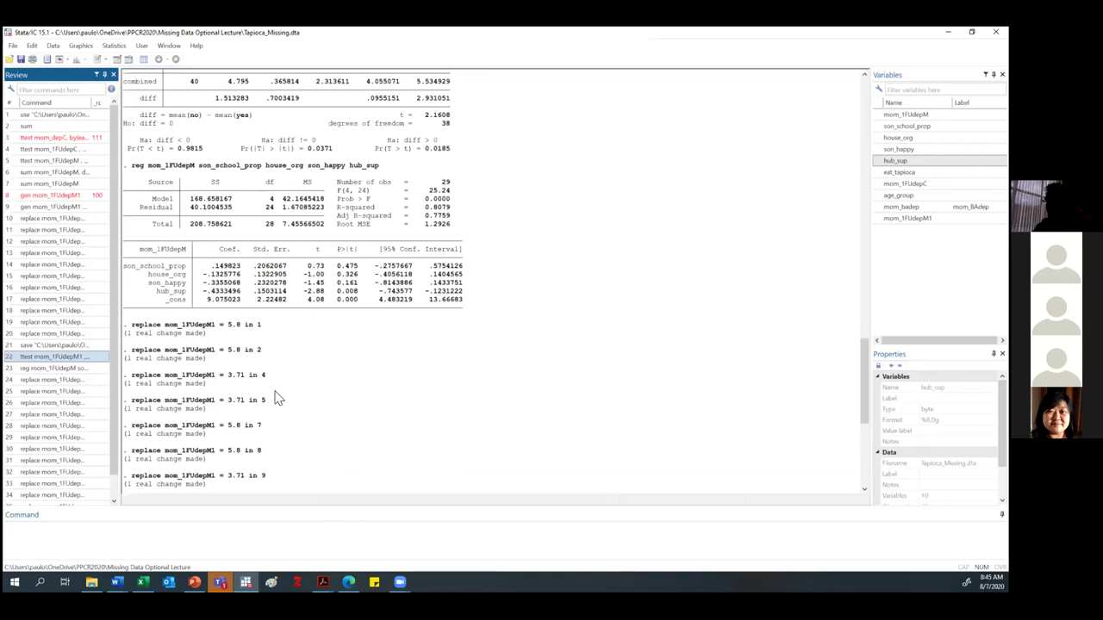
scroll(279, 393, down, 8)
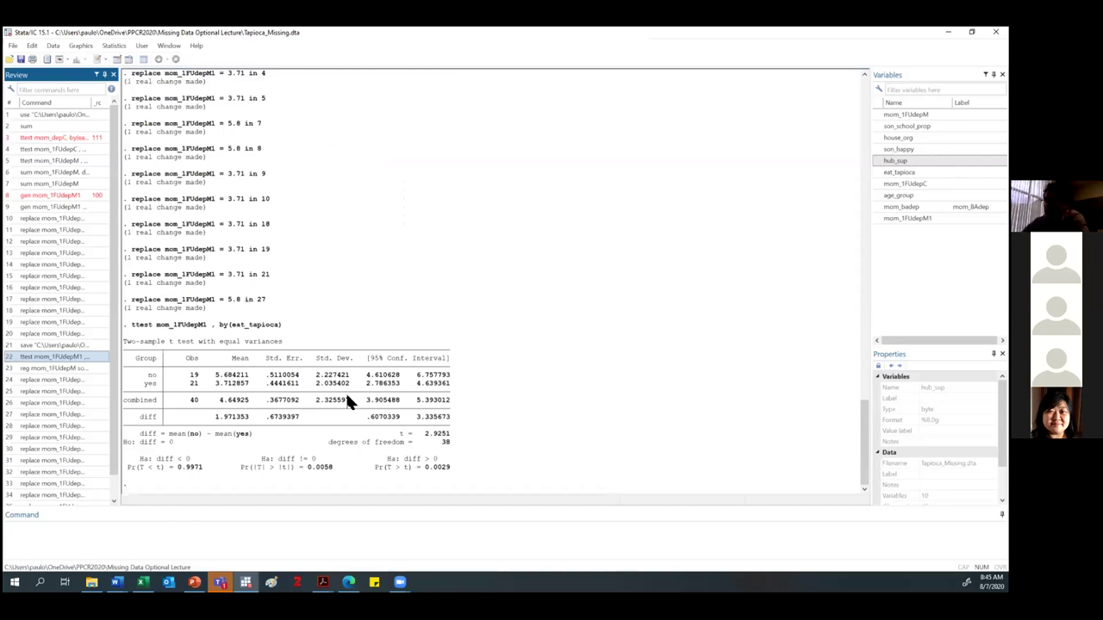
scroll(347, 400, up, 2)
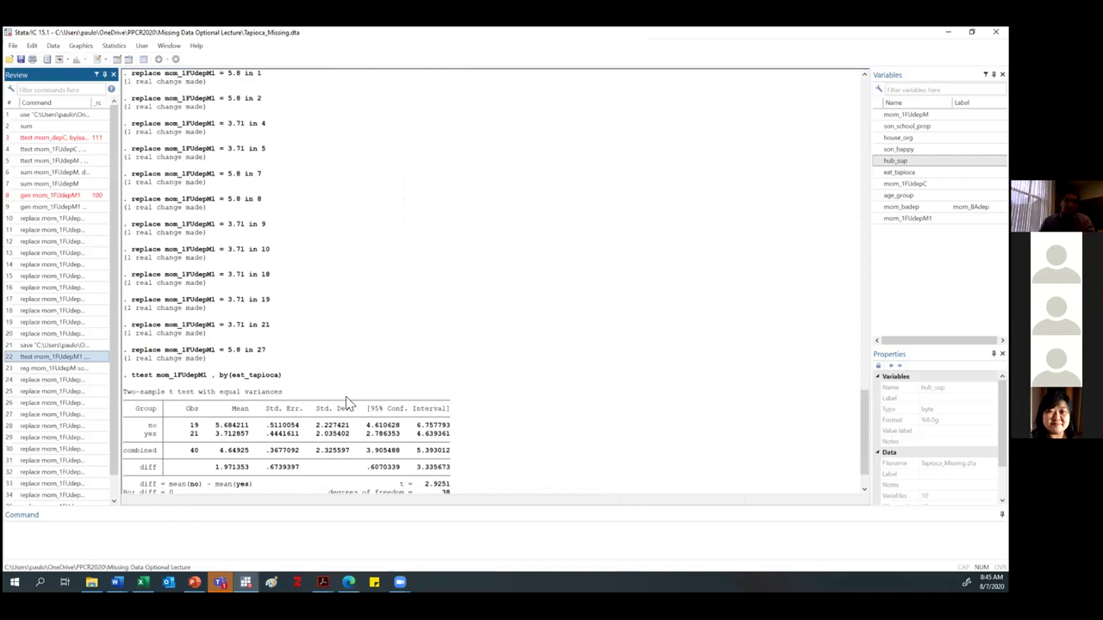
scroll(347, 401, up, 1)
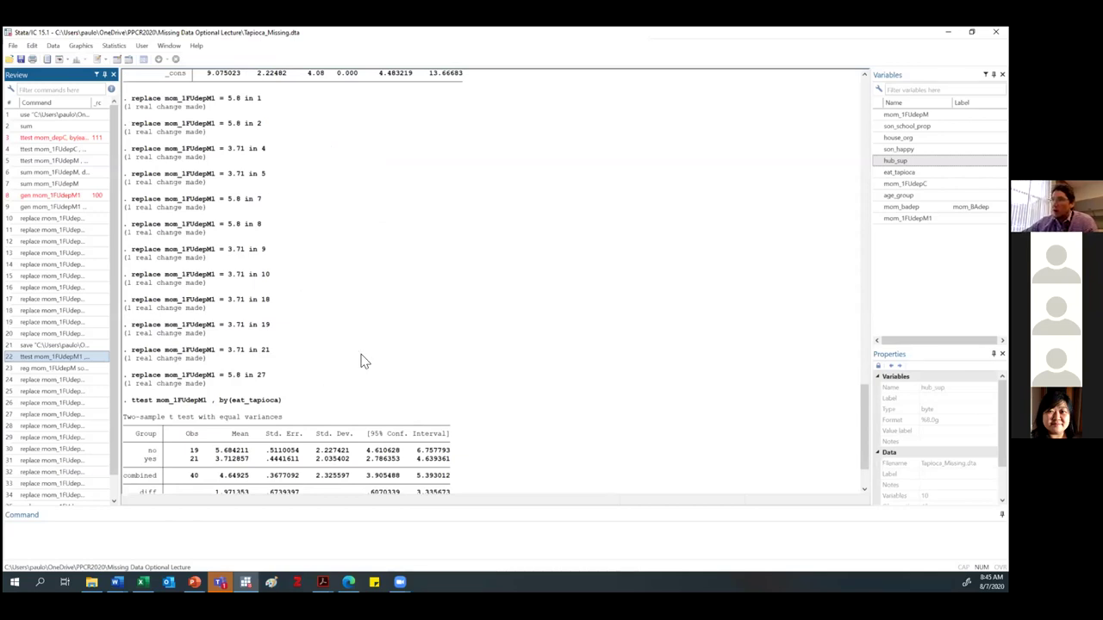
scroll(466, 360, down, 3)
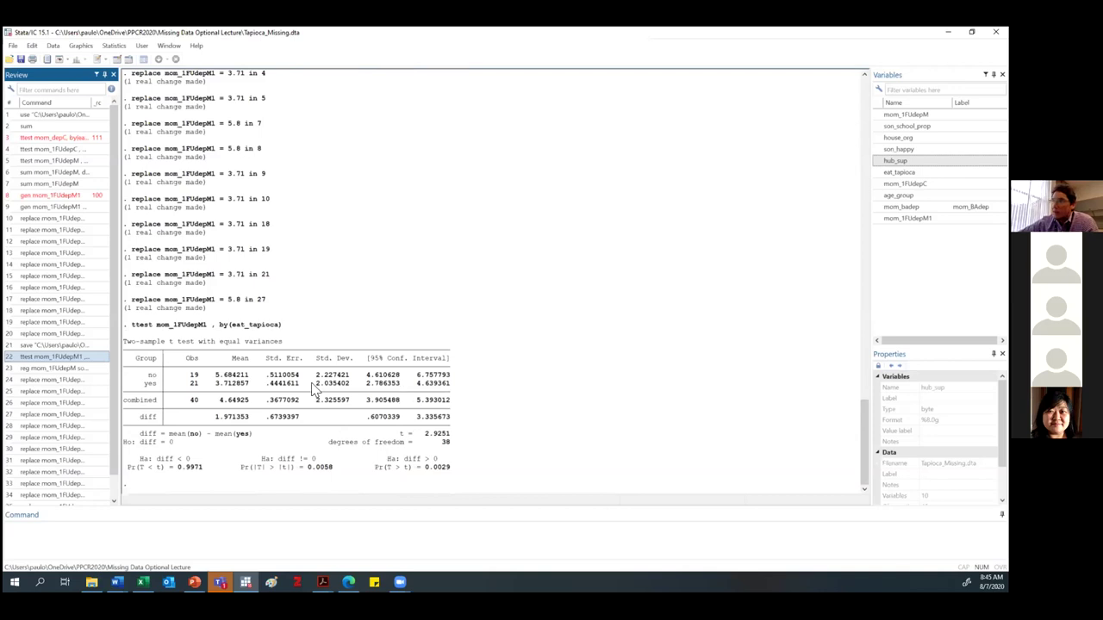
scroll(315, 390, up, 2)
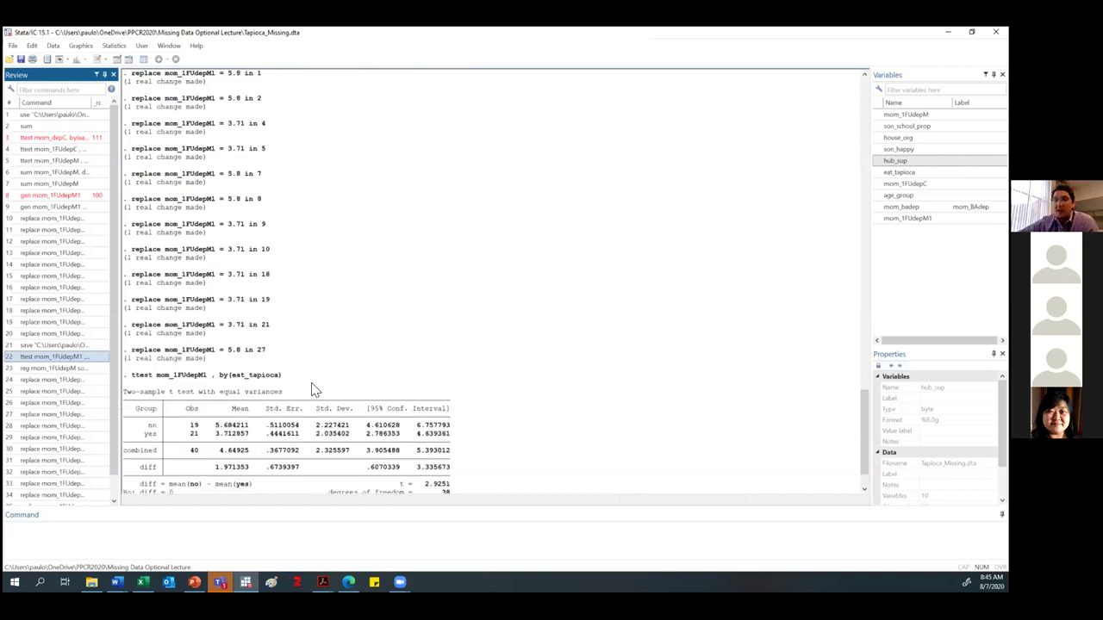
scroll(315, 390, down, 2)
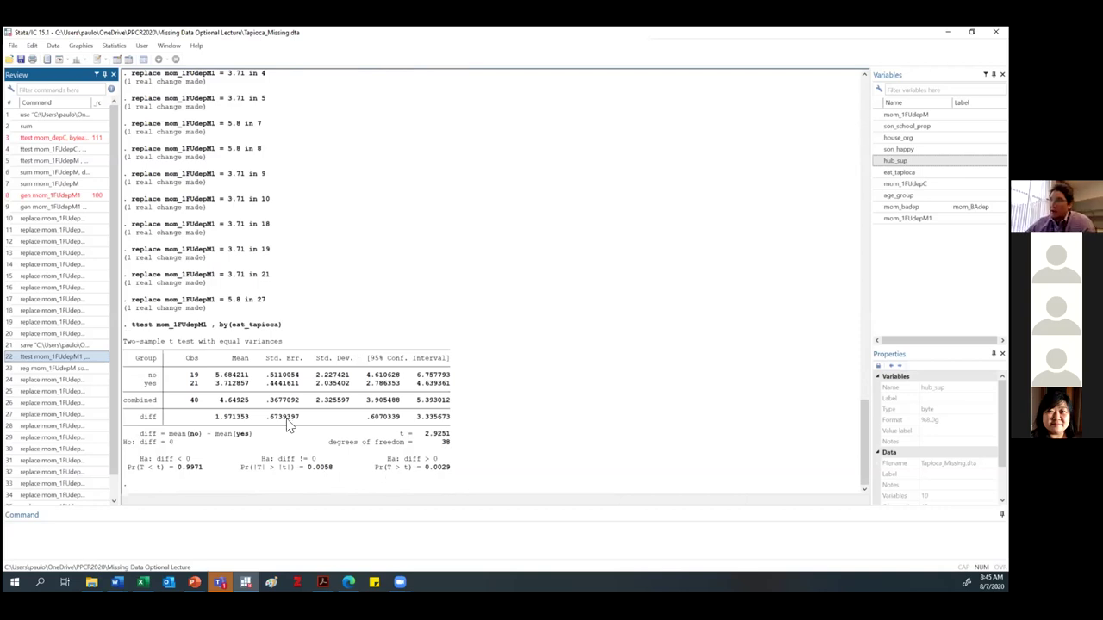
Step: Compare the standard errors of the two imputed t-tests with those of the original mom_1FUdepM t-test
scroll(290, 423, up, 1)
scroll(290, 423, up, 15)
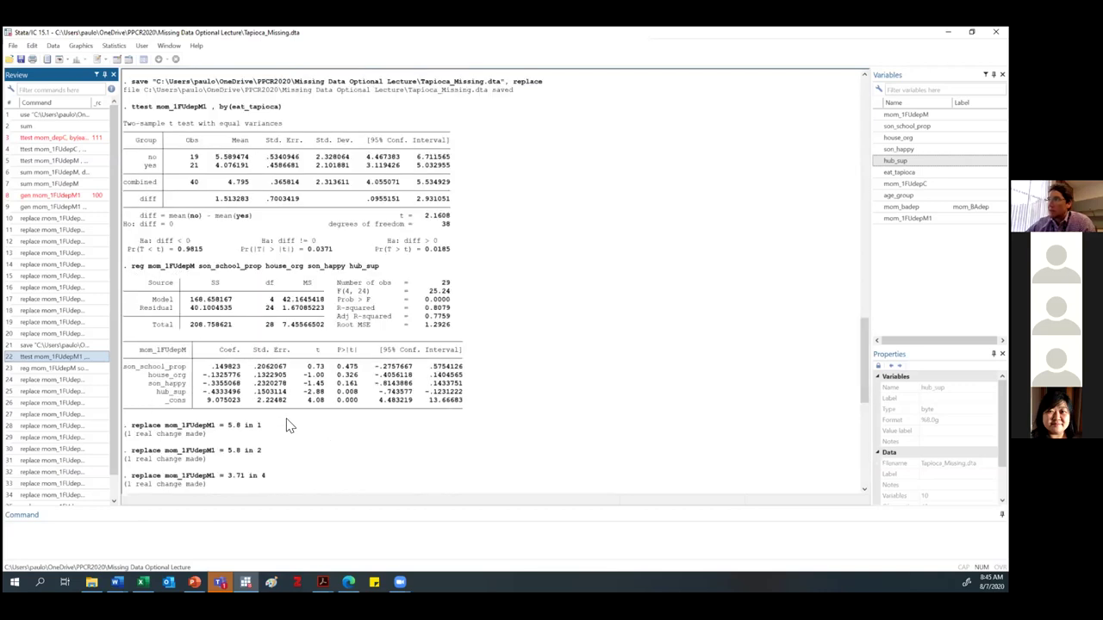
scroll(289, 424, up, 9)
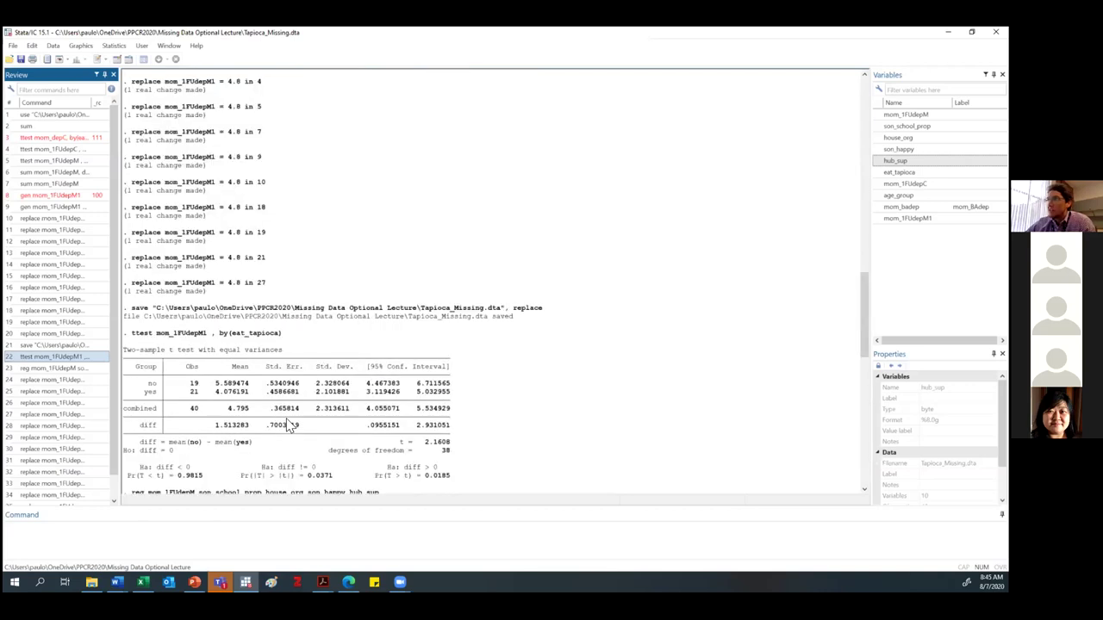
scroll(290, 424, up, 15)
scroll(289, 426, up, 2)
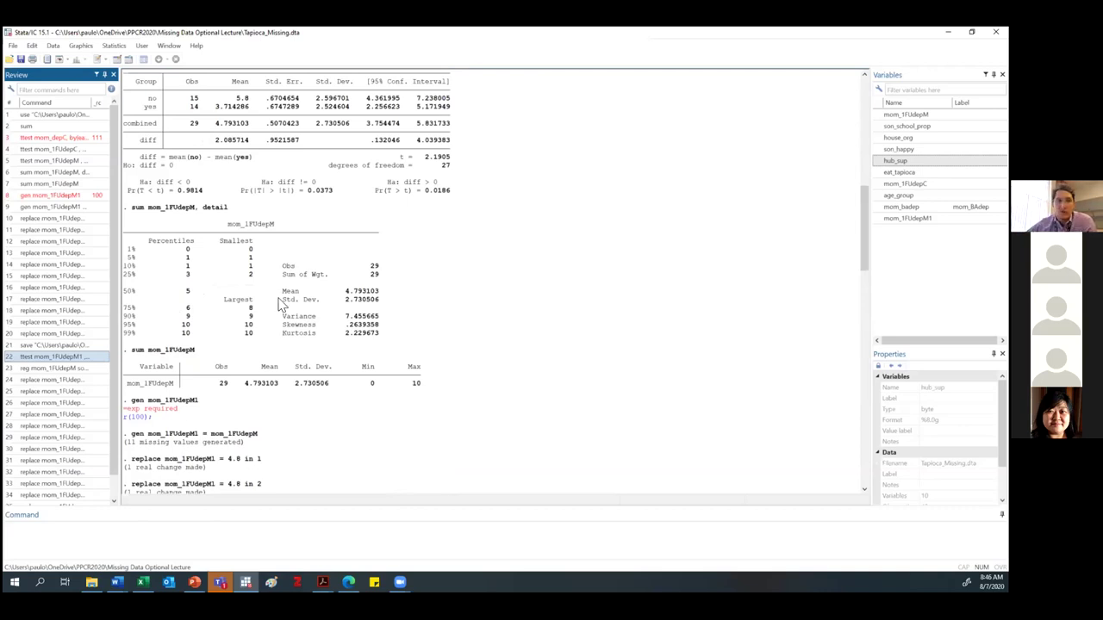
scroll(282, 305, down, 10)
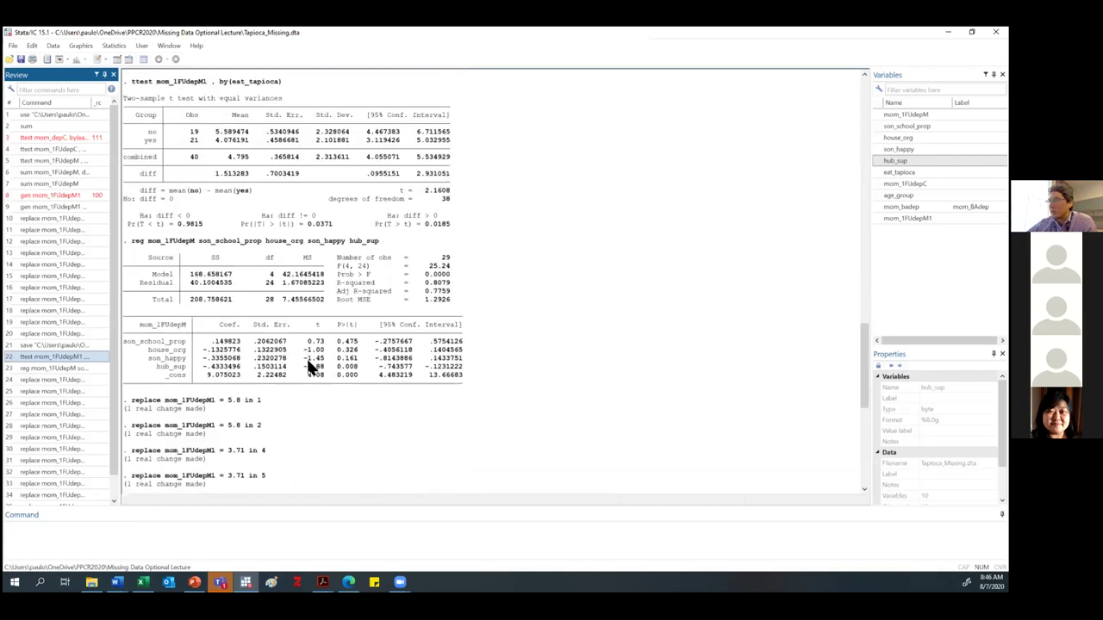
scroll(308, 366, down, 15)
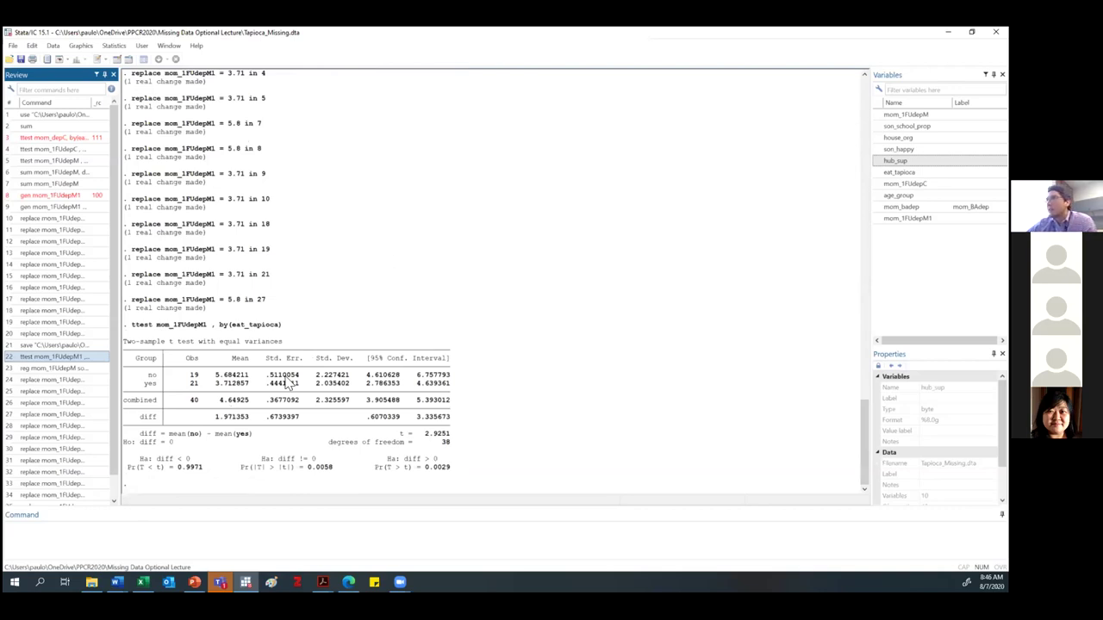
Step: Start writing the regression equation as "momdep =" in the command line and highlight the _cons coefficient in the regression output
scroll(293, 387, up, 10)
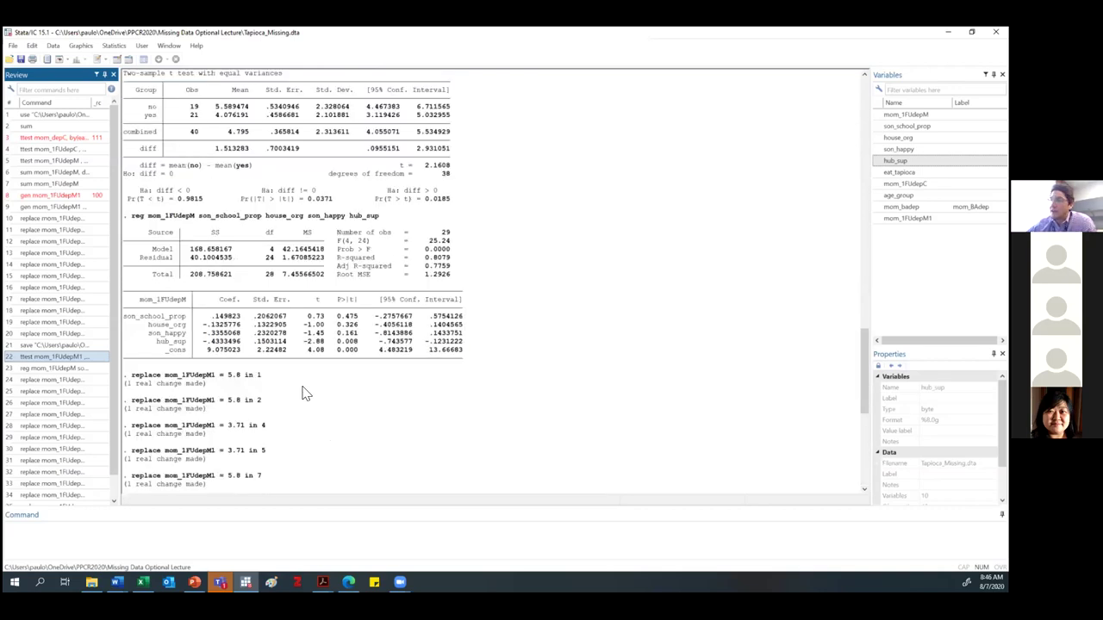
scroll(302, 392, up, 2)
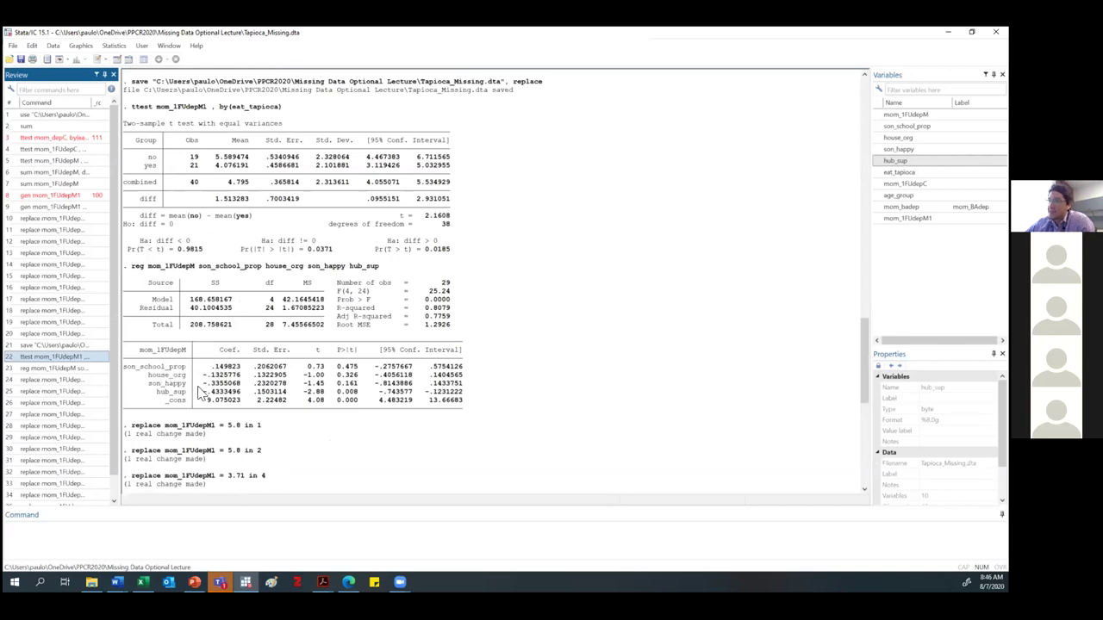
click(136, 533)
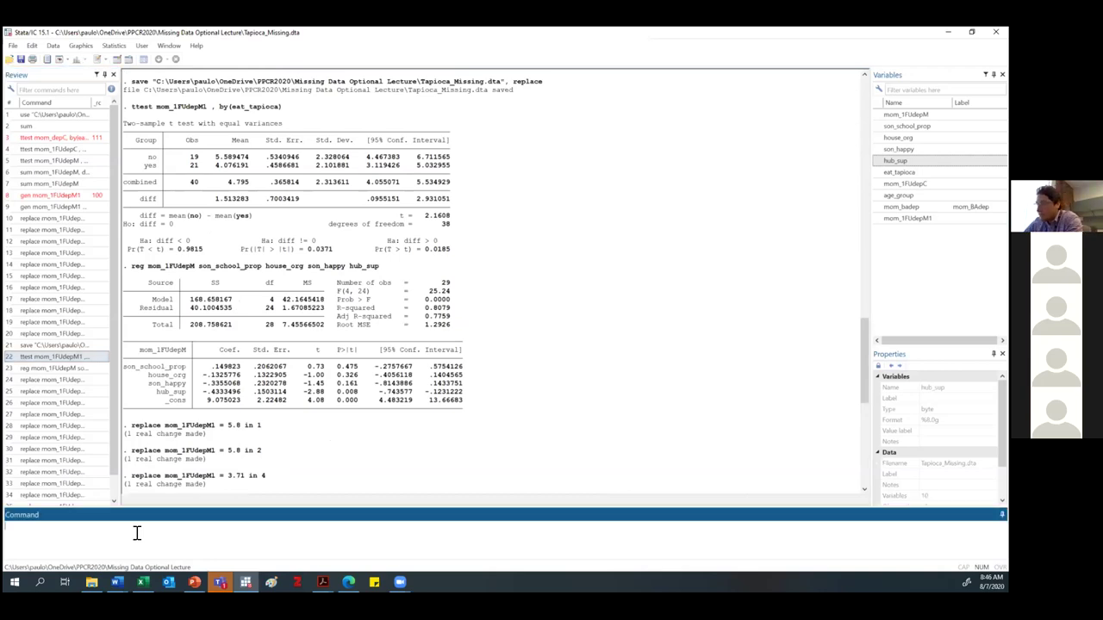
text(r)
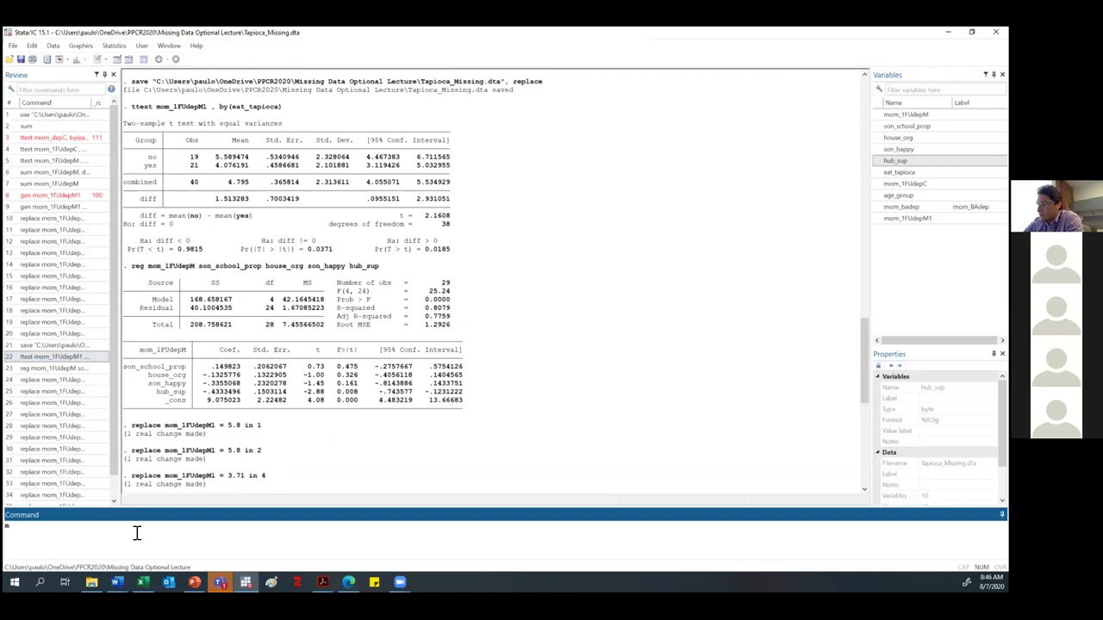
text(omdep)
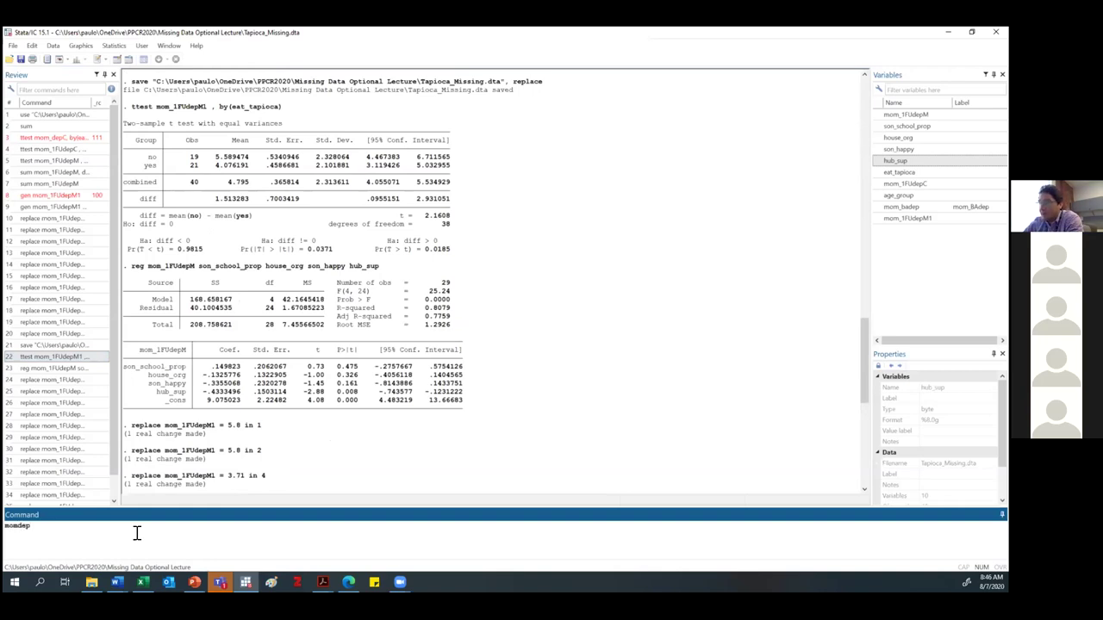
text( =)
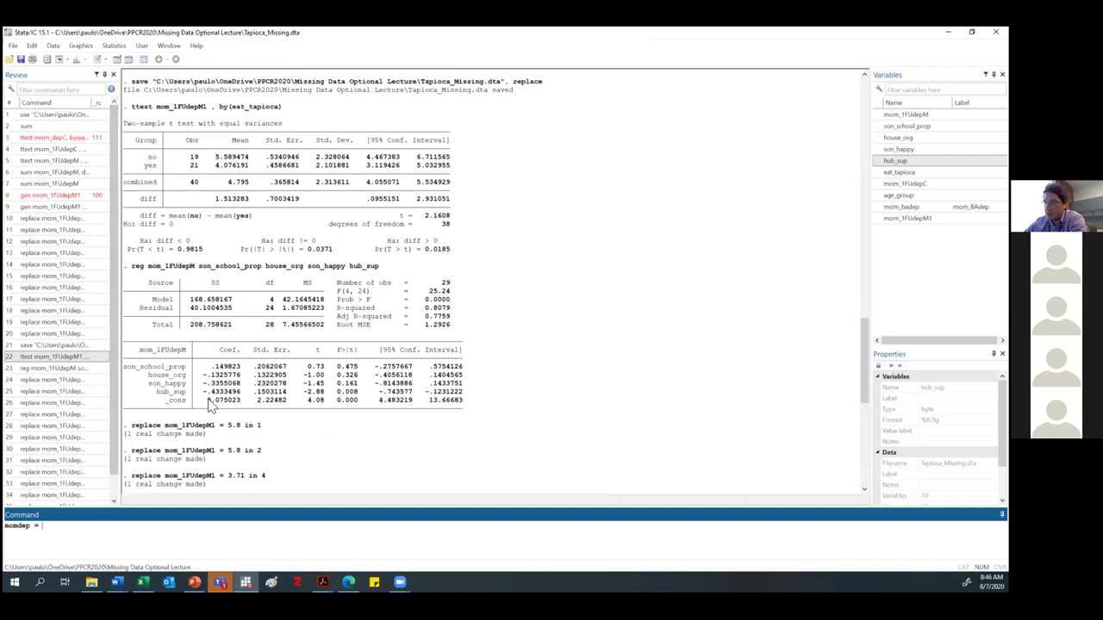
drag(208, 405, 239, 407)
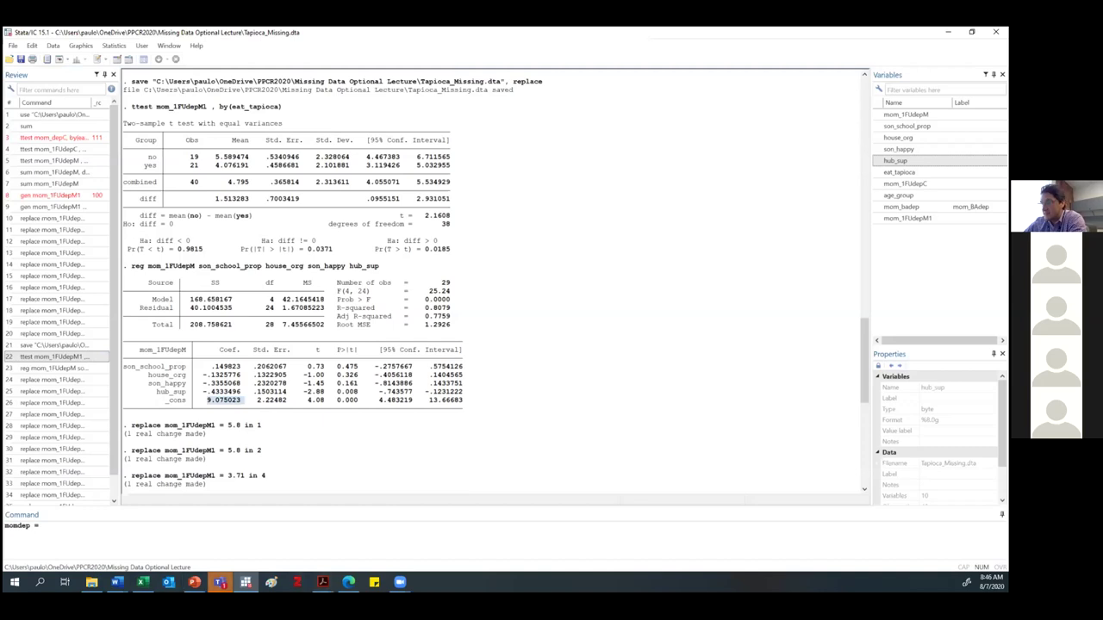
Step: Switch to the Excel workbook, inspect the regression formula in the first mom_depreg cell, and shrink the window to reveal Stata's regression output
click(143, 583)
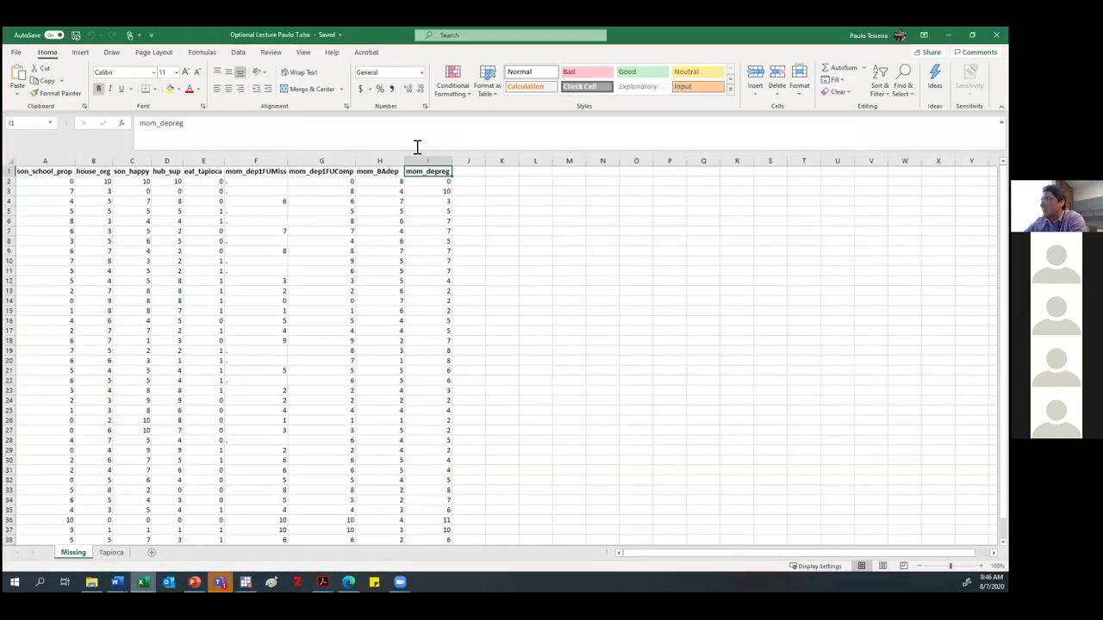
click(428, 184)
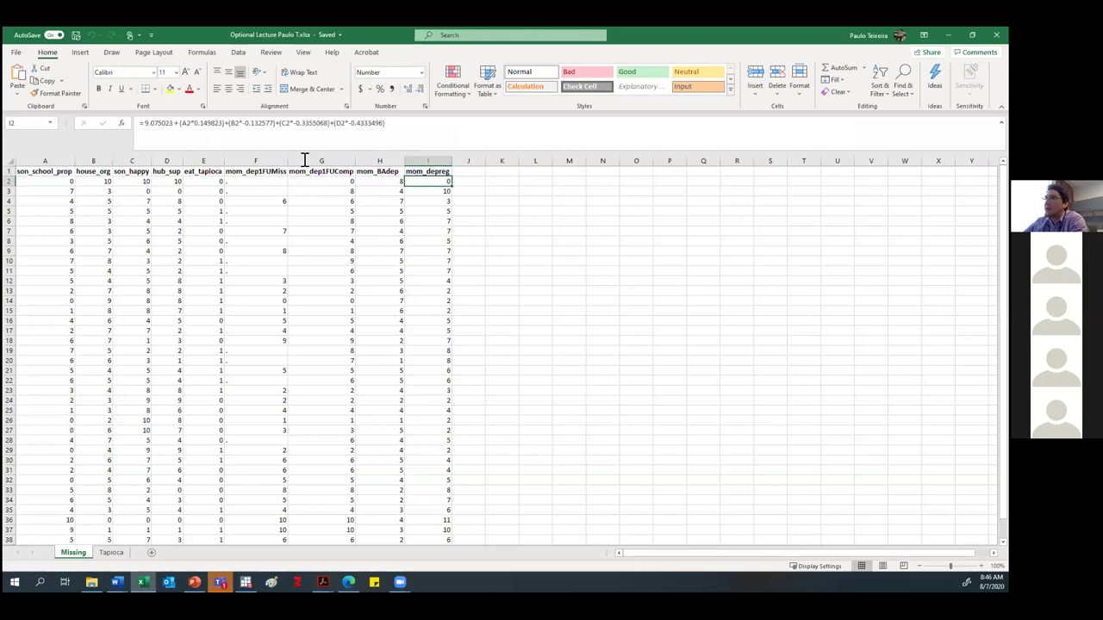
click(206, 123)
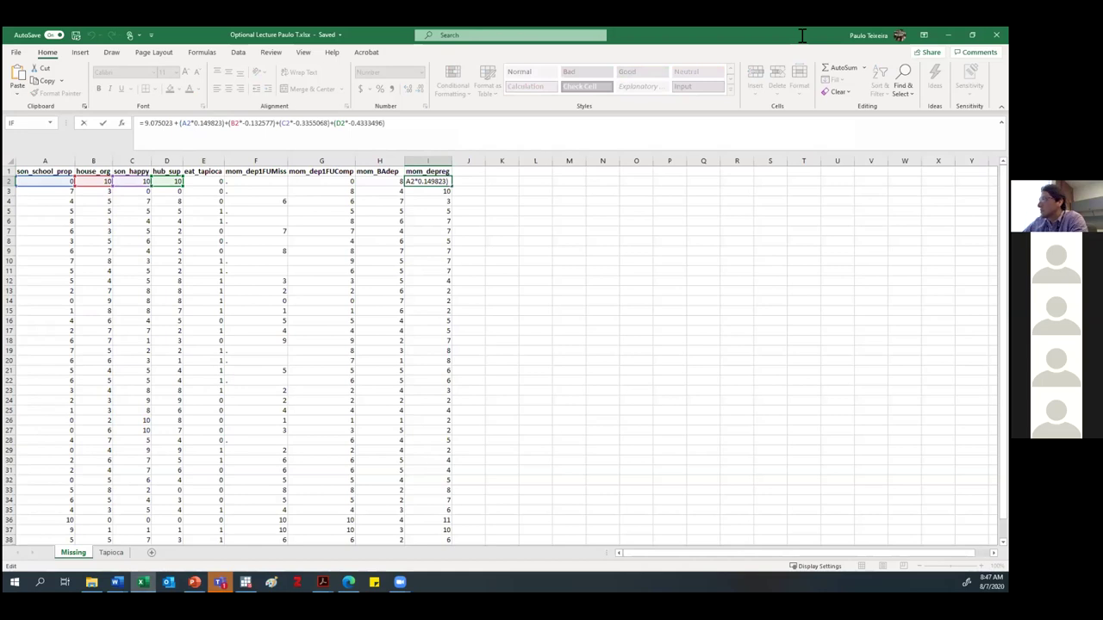
key(super+Down)
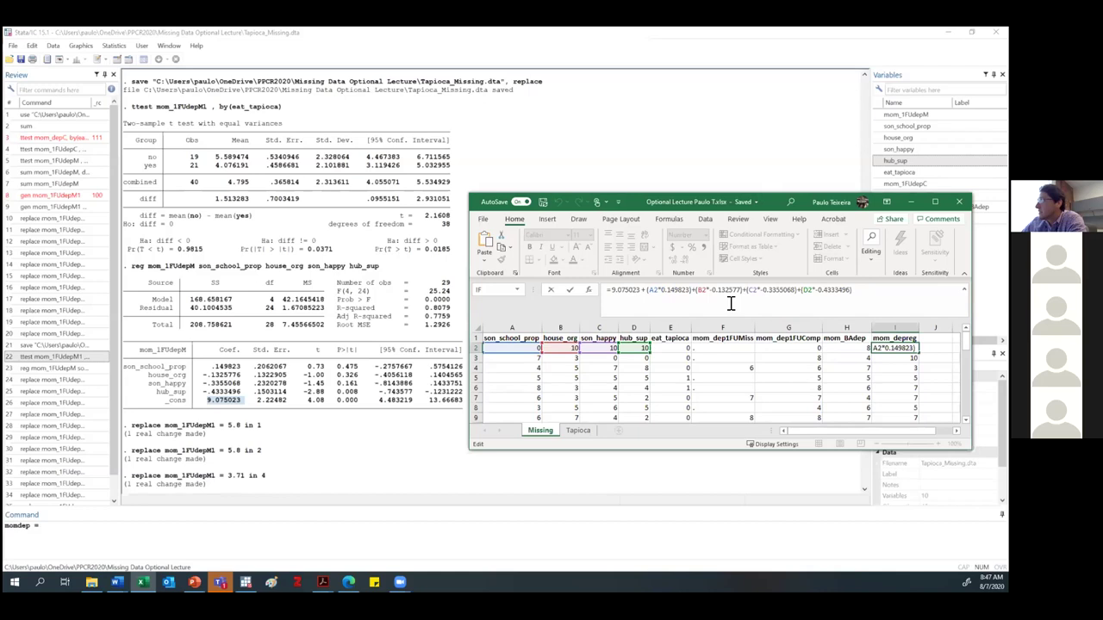
key(End)
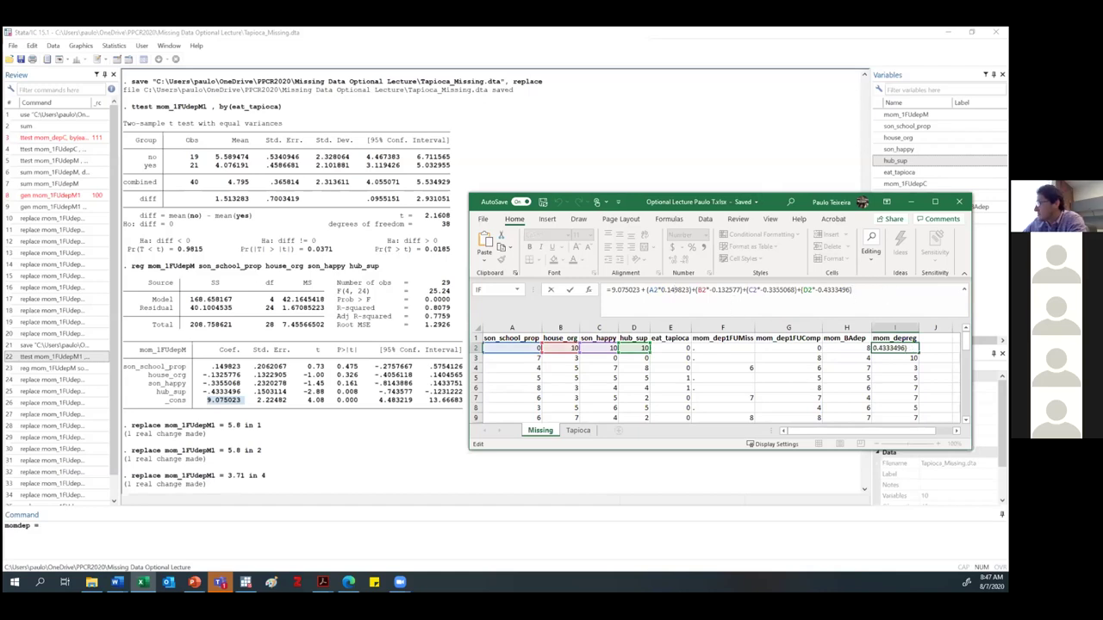
key(Return)
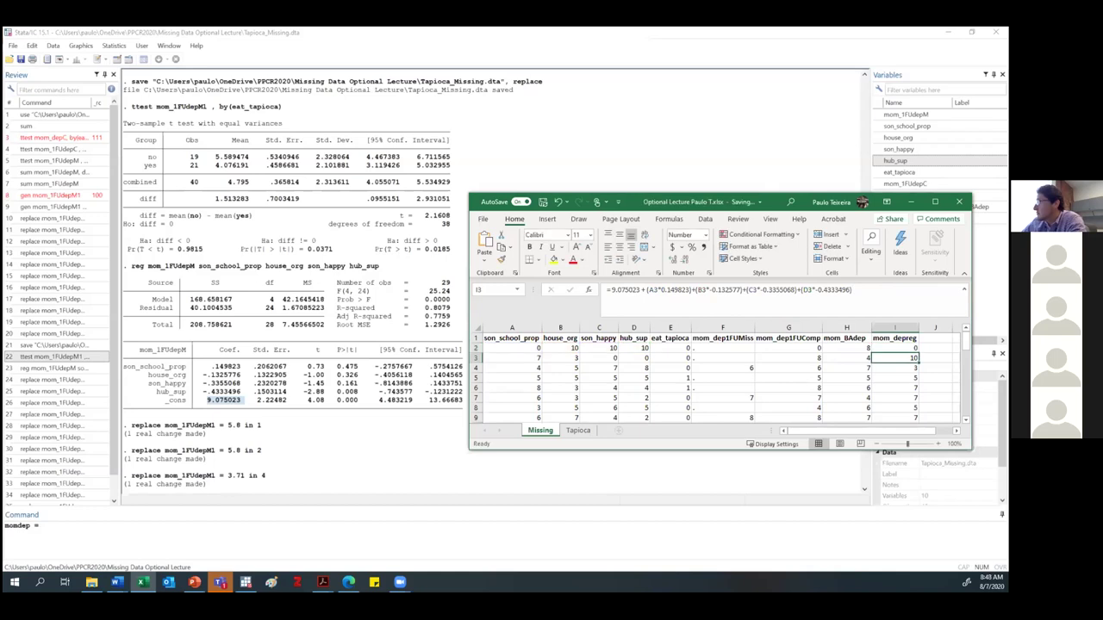
Step: Trace the regression formula in the first mom_depreg cell to its row 2 predictor values in son_school_prop, house_org, son_happy and hub_sup
click(894, 348)
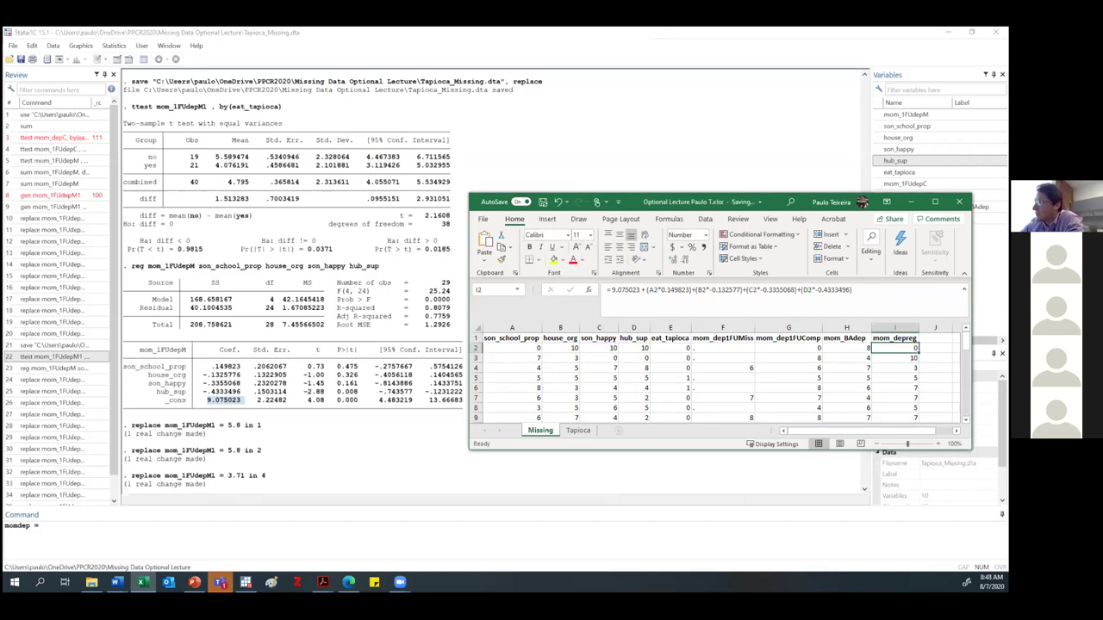
click(516, 347)
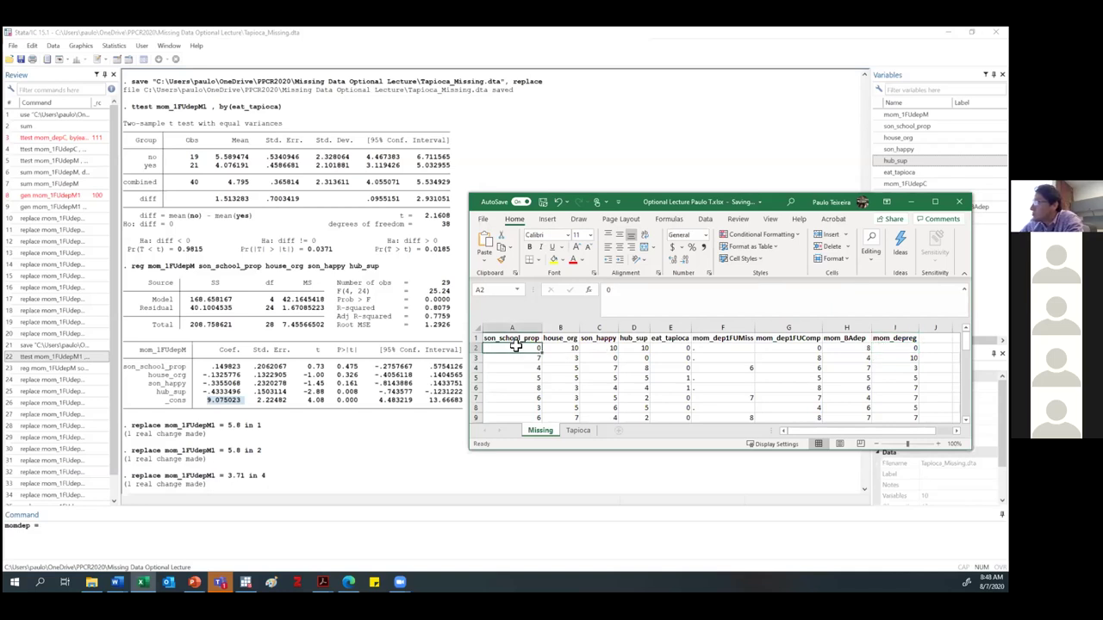
click(559, 347)
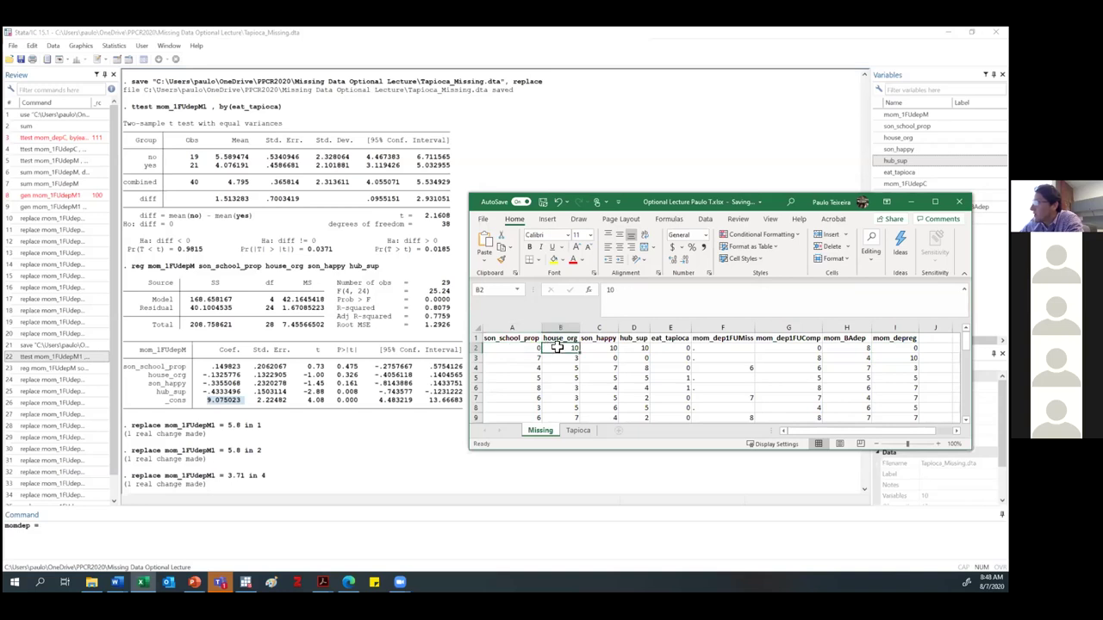
click(612, 348)
click(636, 348)
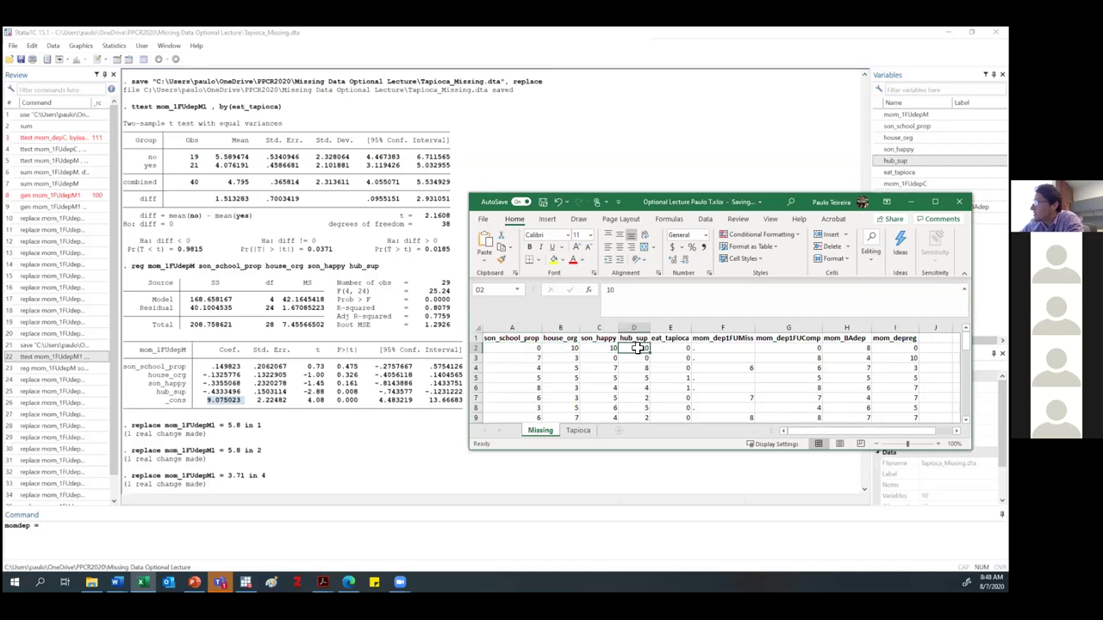
Step: Fill the regression formula from I2 down the mom_depreg column to row 40
click(896, 348)
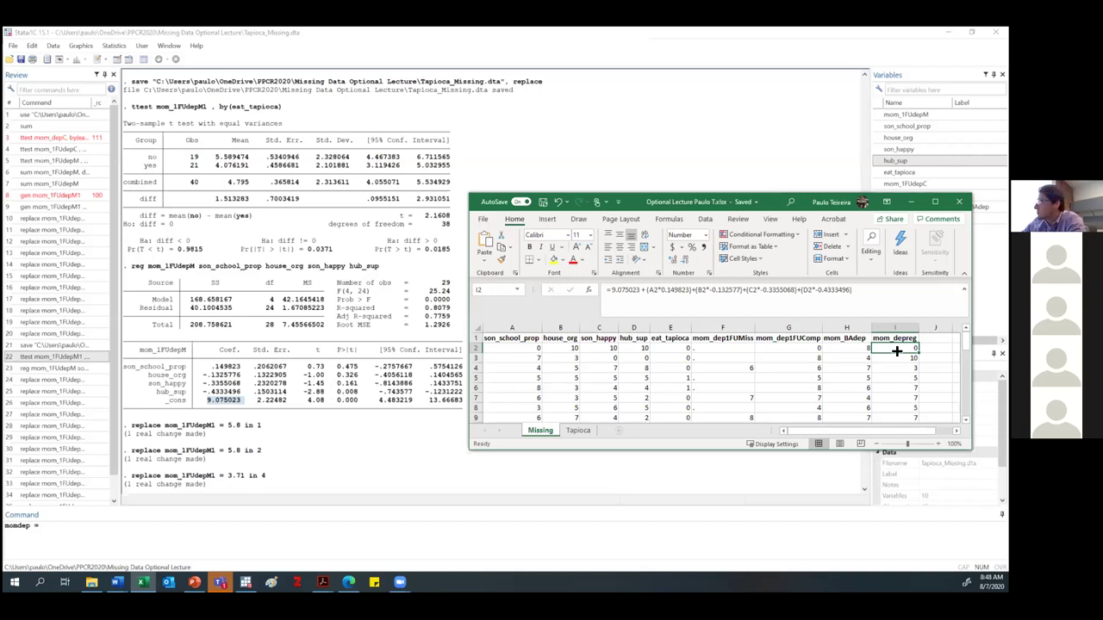
drag(919, 353, 889, 379)
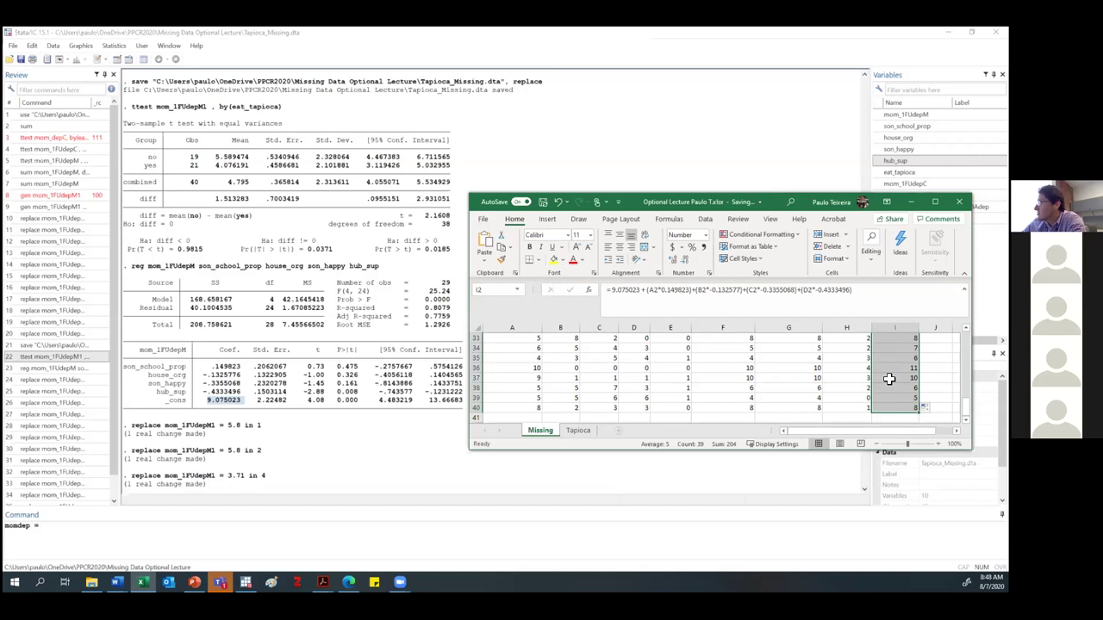
scroll(892, 380, up, 10)
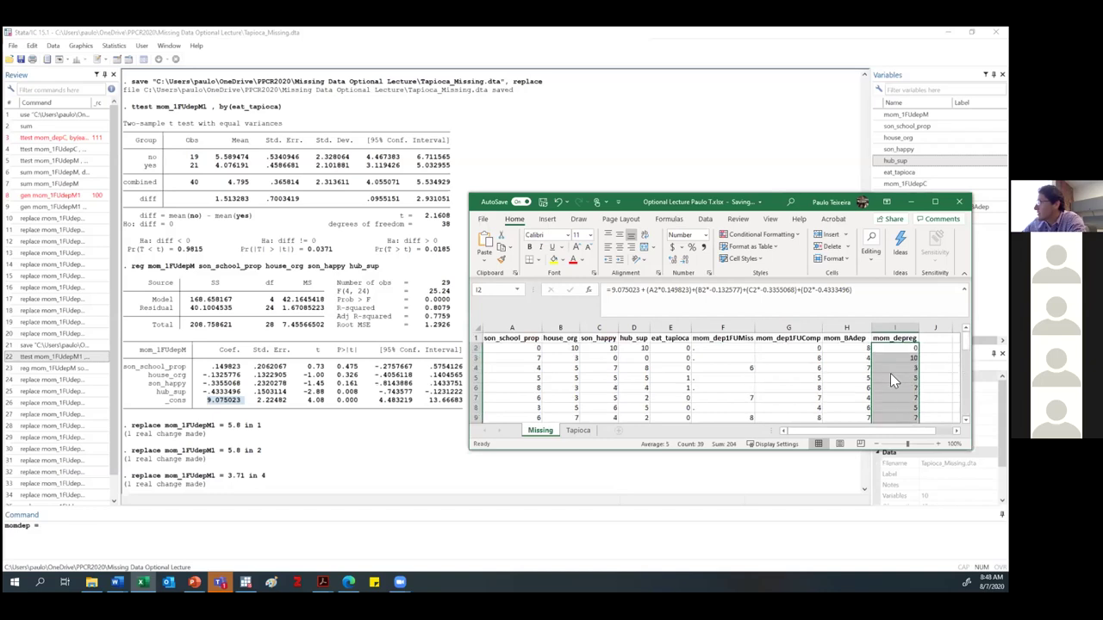
right_click(893, 380)
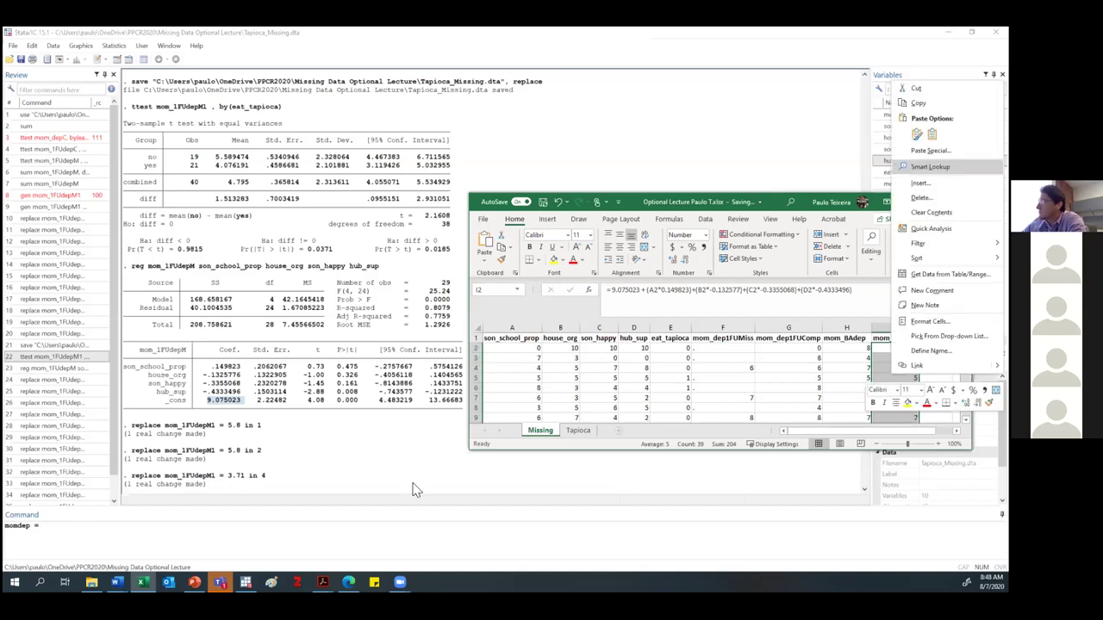
click(918, 102)
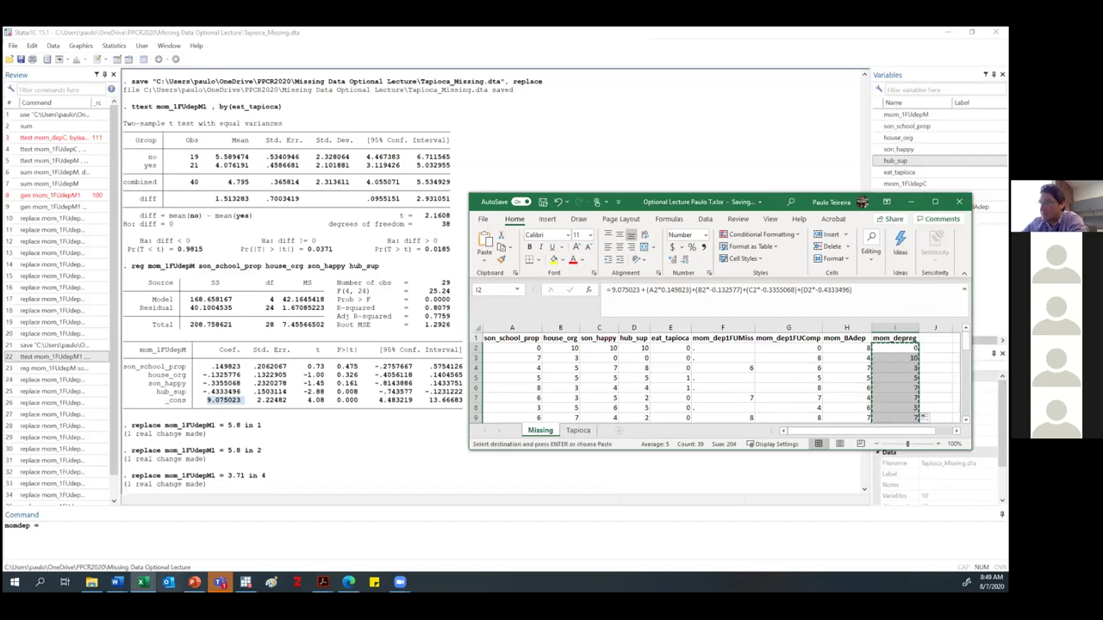
mouse_move(245, 582)
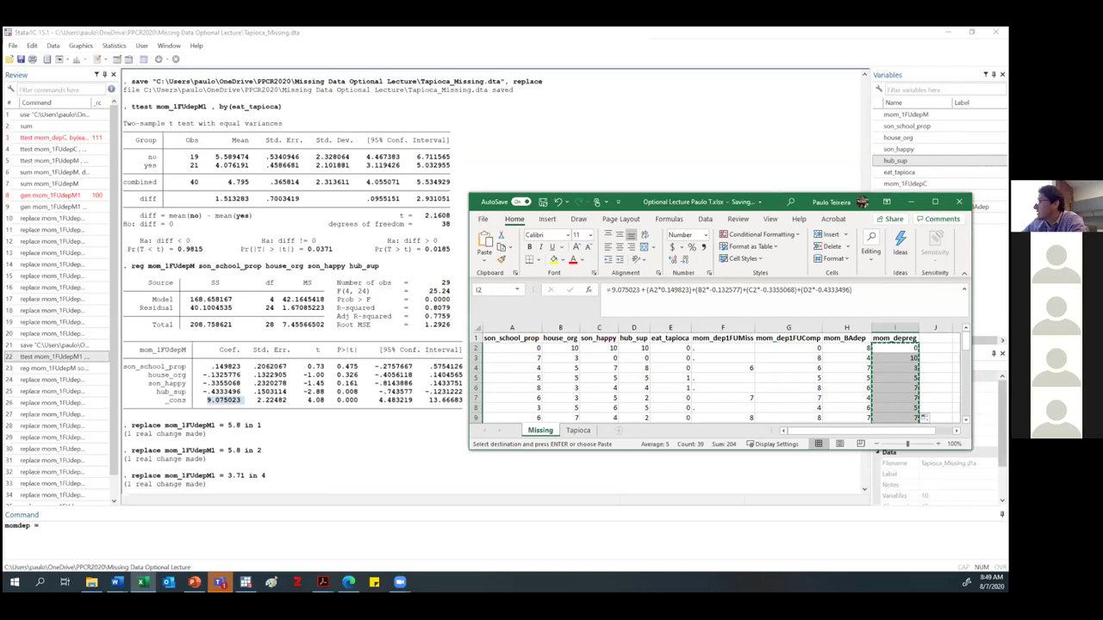
click(935, 357)
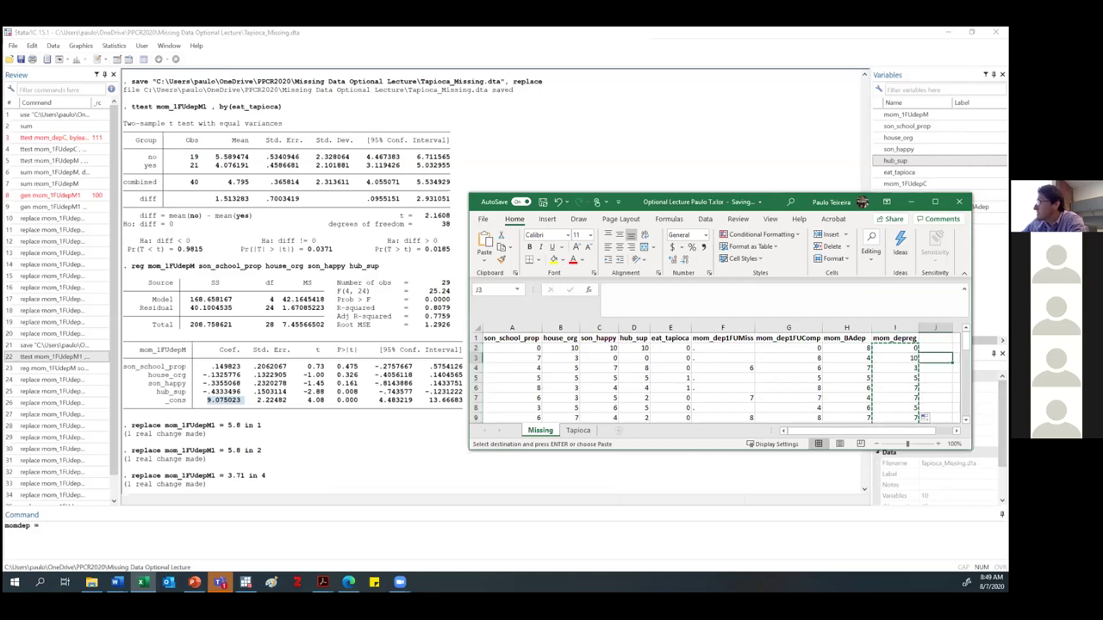
click(723, 347)
click(935, 368)
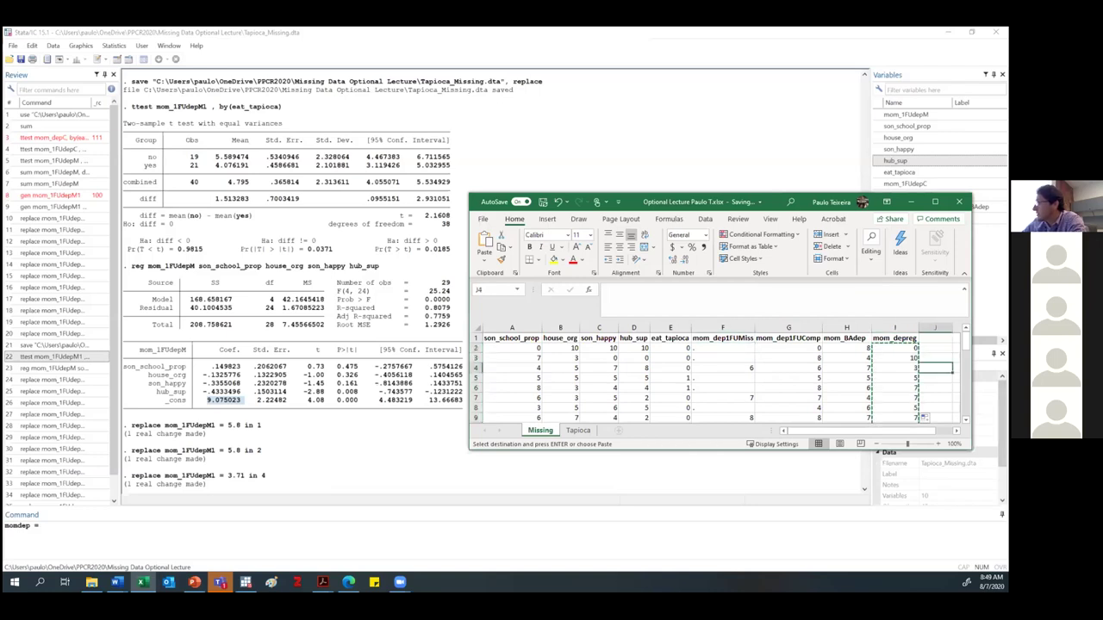
key(ctrl+shift+Down)
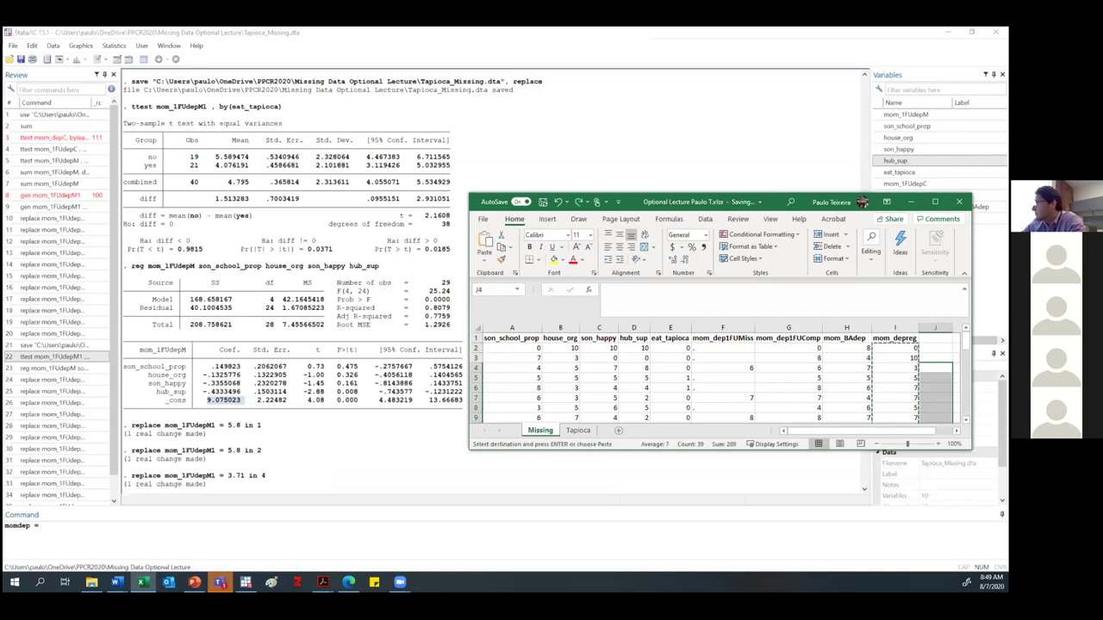
click(935, 348)
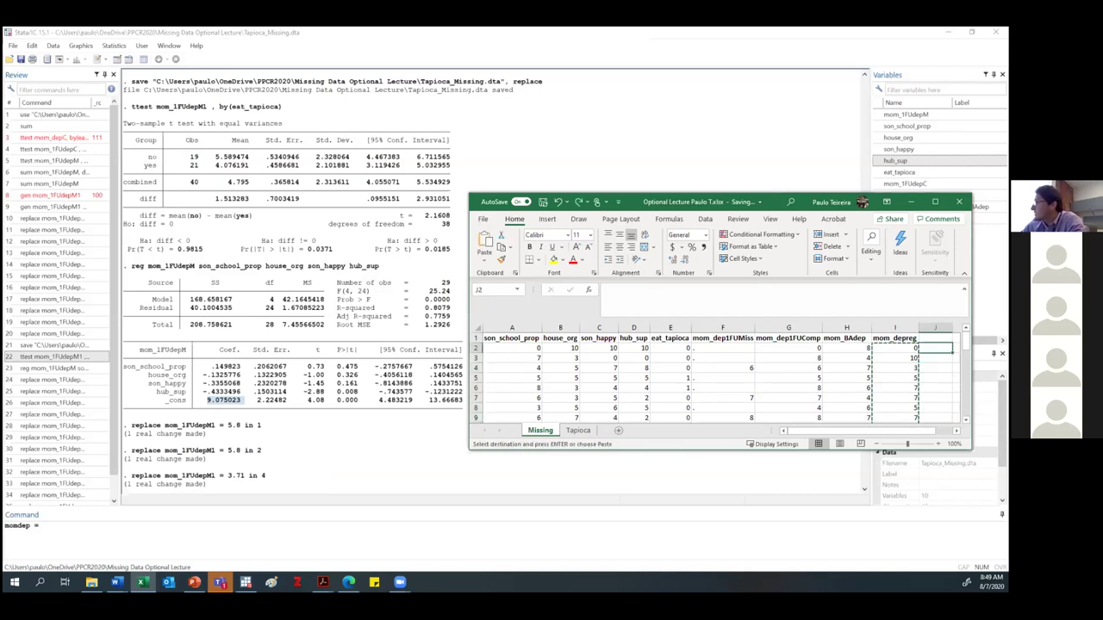
click(736, 347)
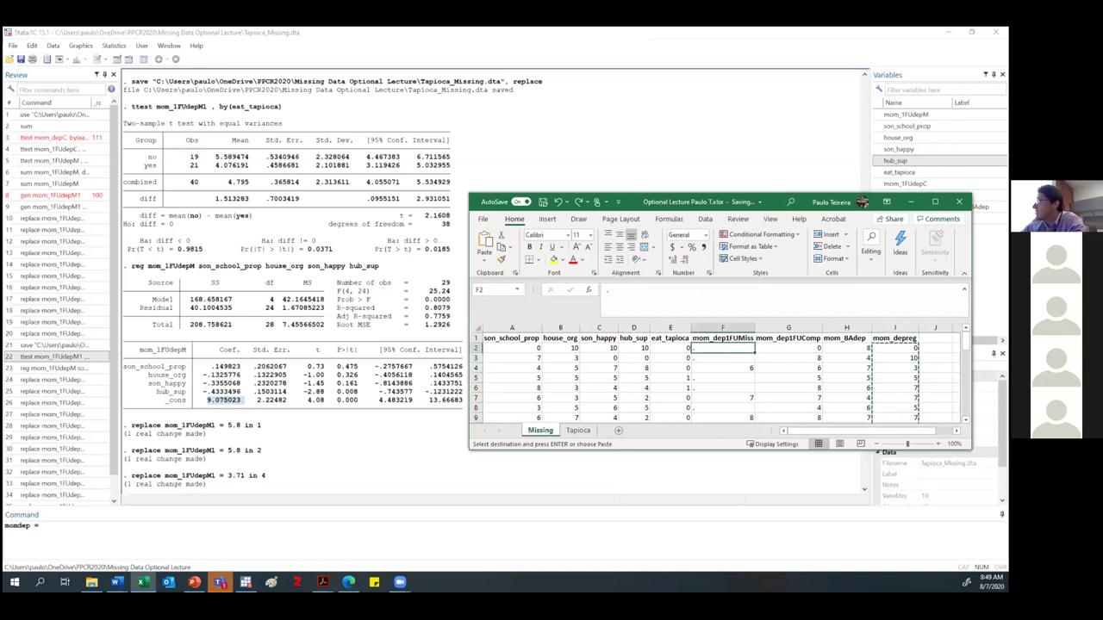
Step: Maximize the workbook and enter the regression estimates 0 in F2 and 10 in F3 for the missing mom_dep1FUMiss values
key(super+Up)
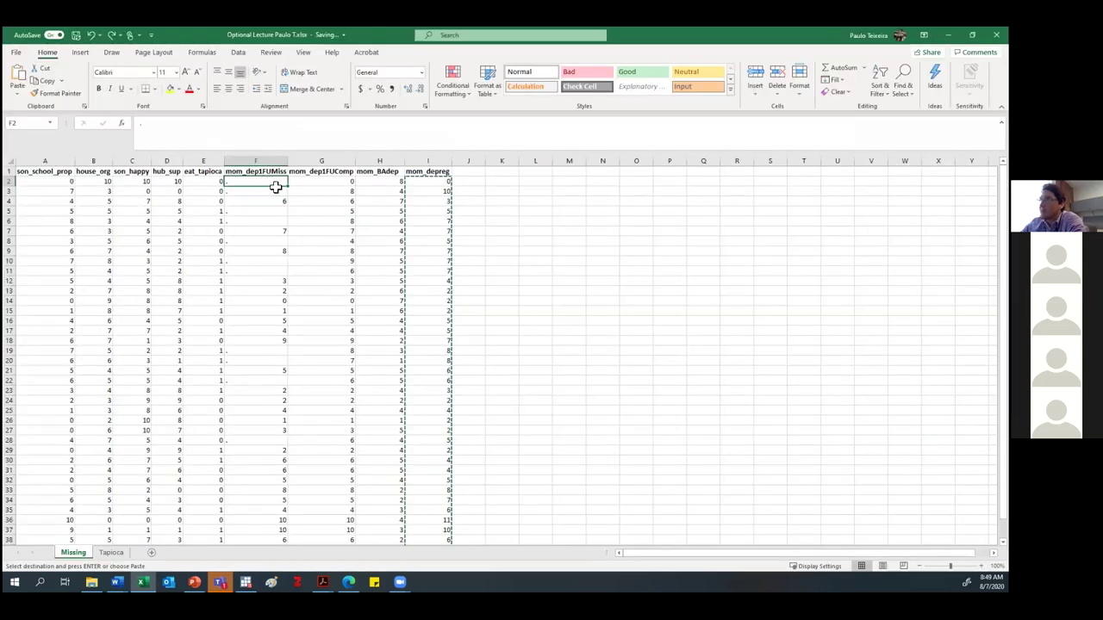
key(ctrl+Up)
key(ctrl+shift+Down)
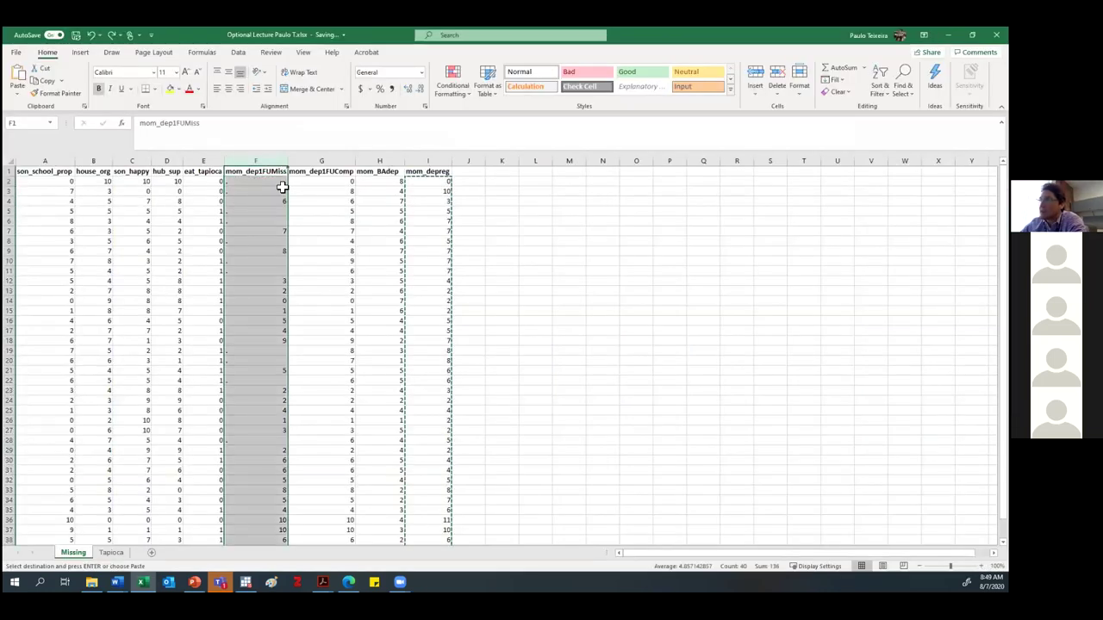
click(427, 181)
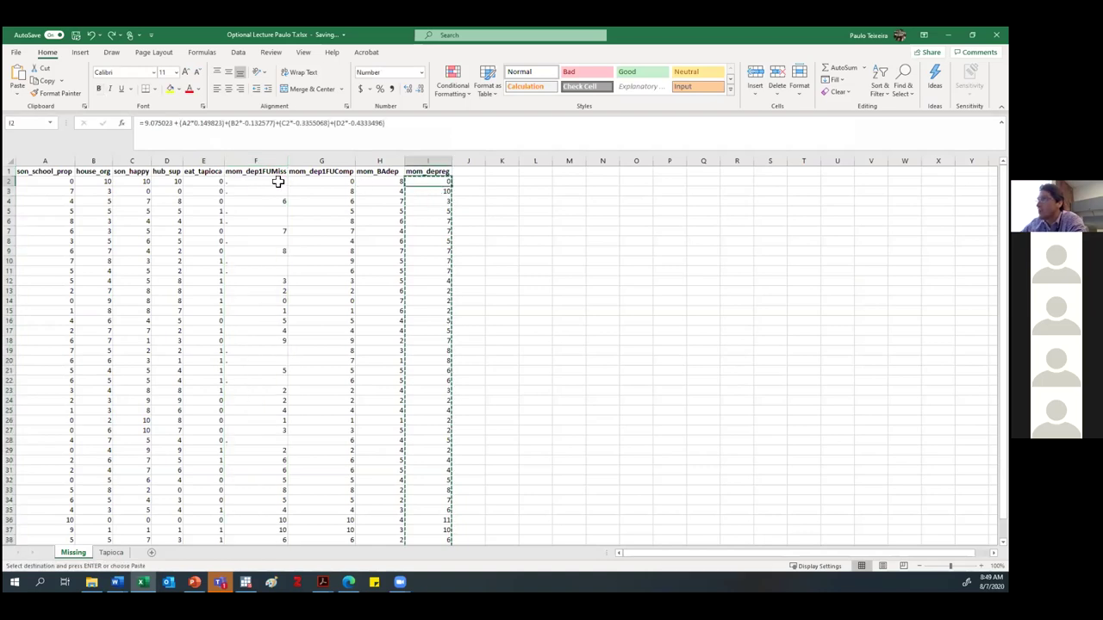
click(279, 182)
text(0)
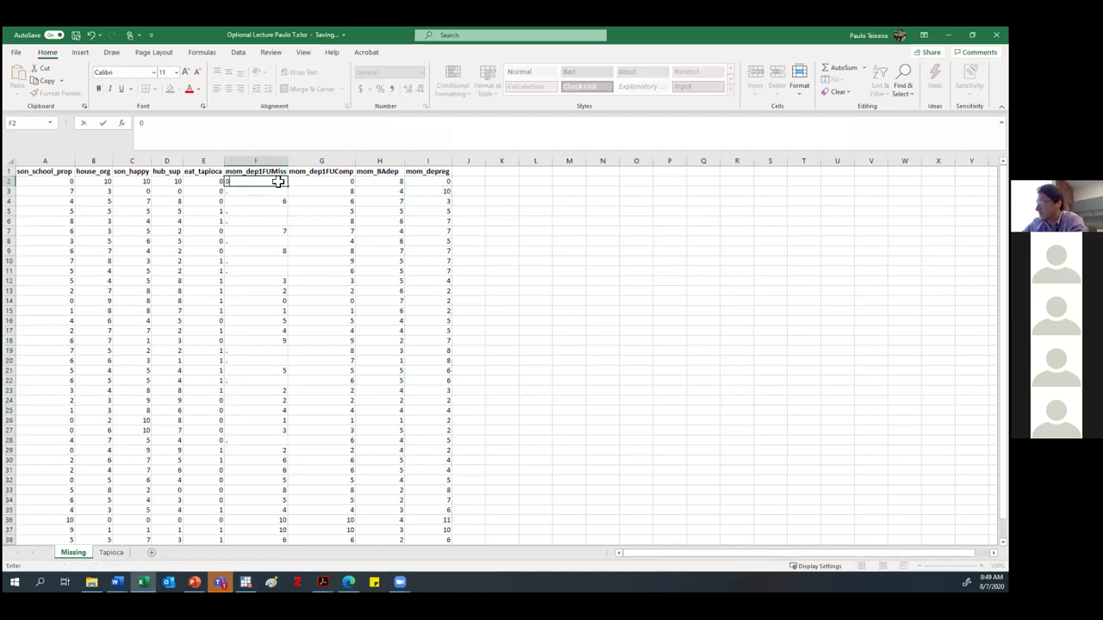
key(Return)
text(1)
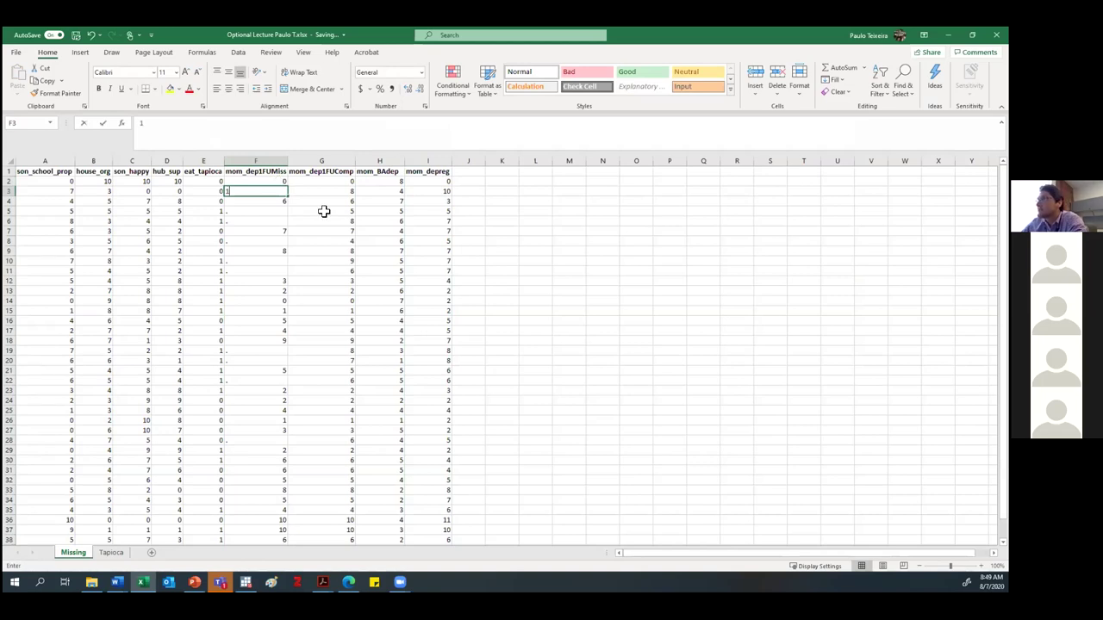
text(0)
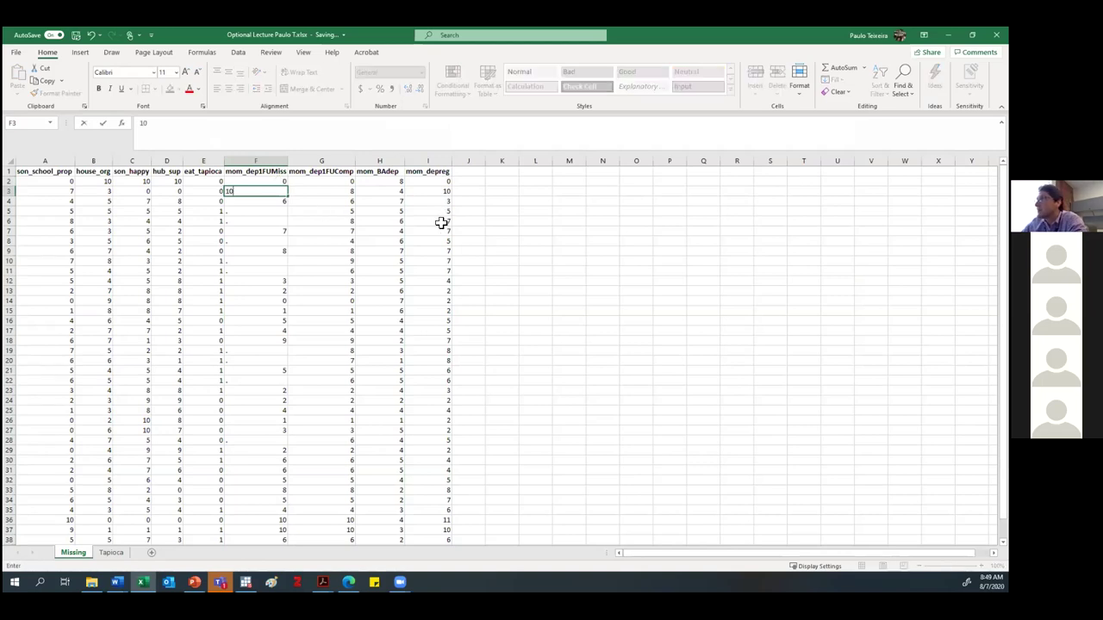
Step: Fill the missing mom_dep1FUMiss values with mom_depreg estimates: 5 in F5, 7 in F6, 5 in F8, and 7 in F10 and F11
click(440, 221)
click(276, 214)
text(5)
key(Return)
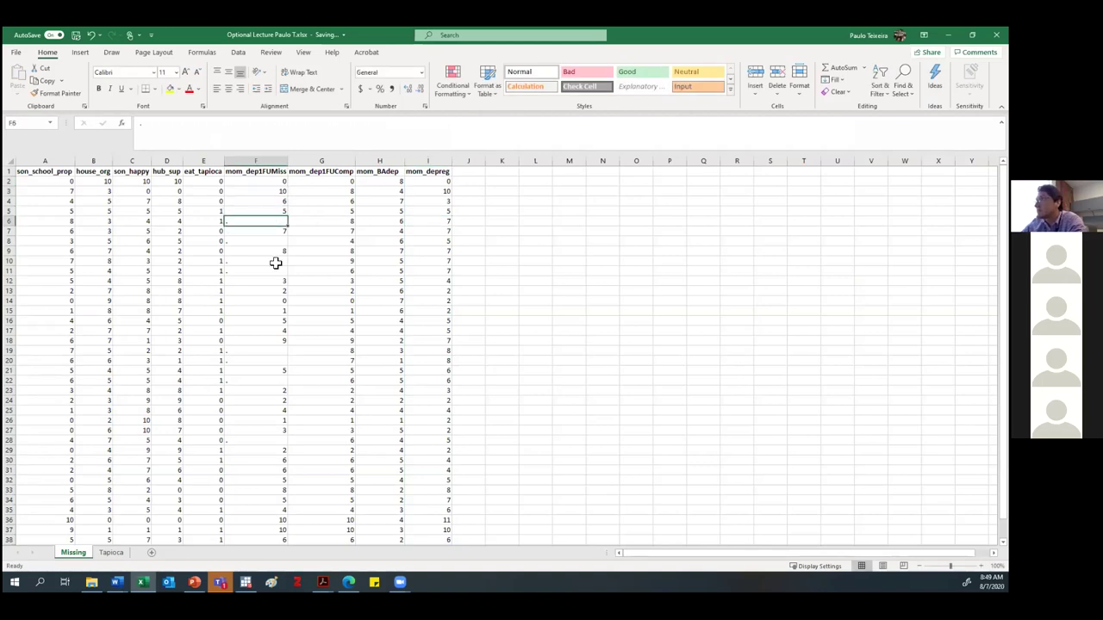
text(7)
key(Return)
key(Return)
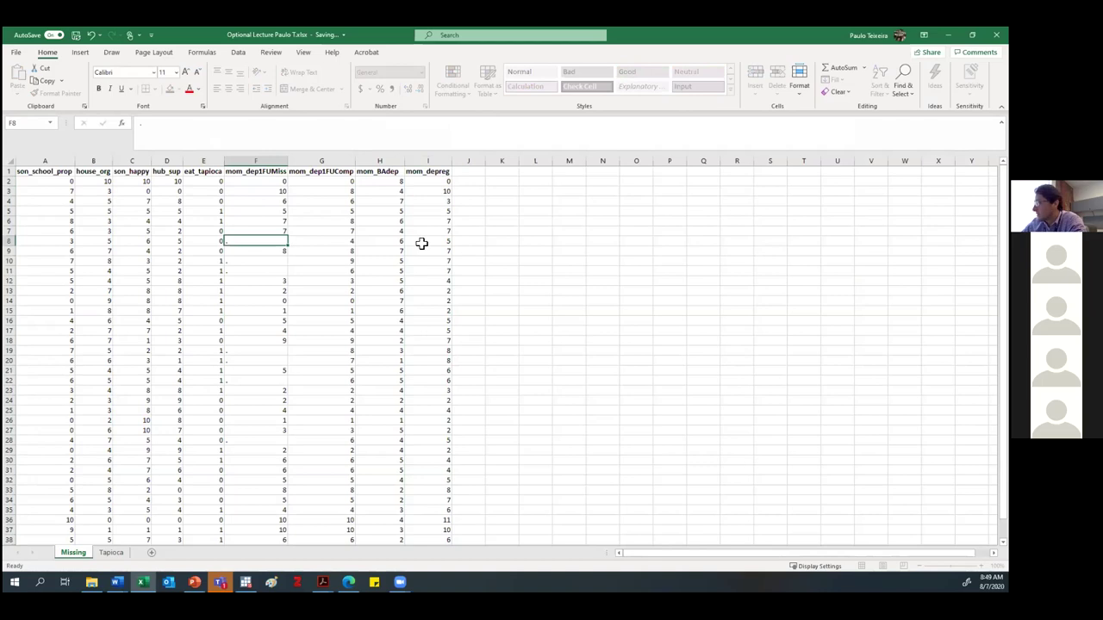
text(5)
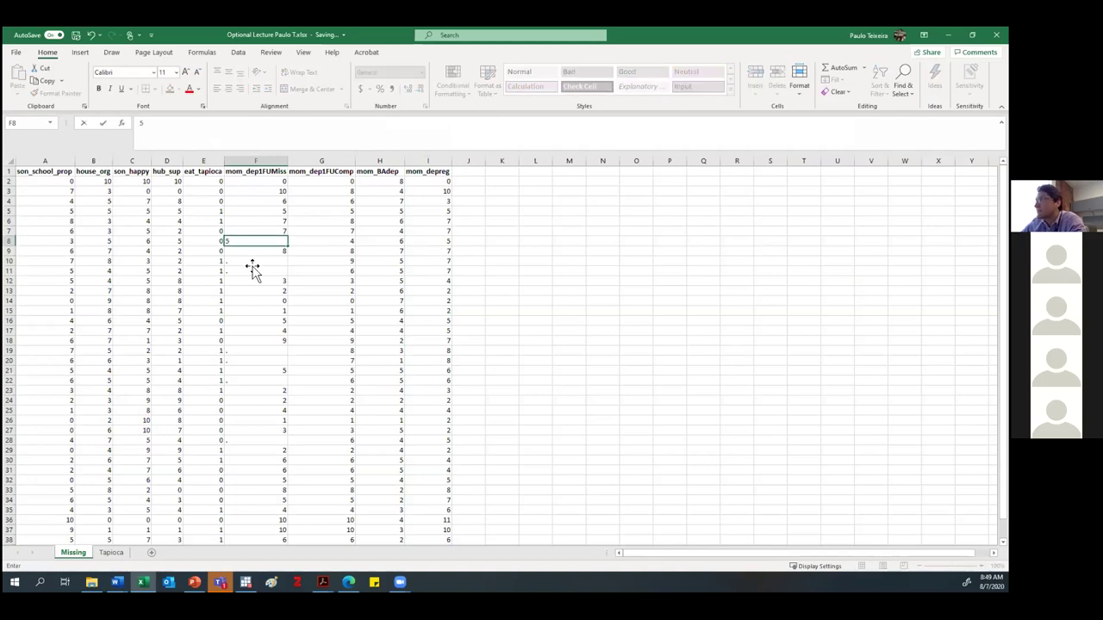
click(254, 263)
text(7)
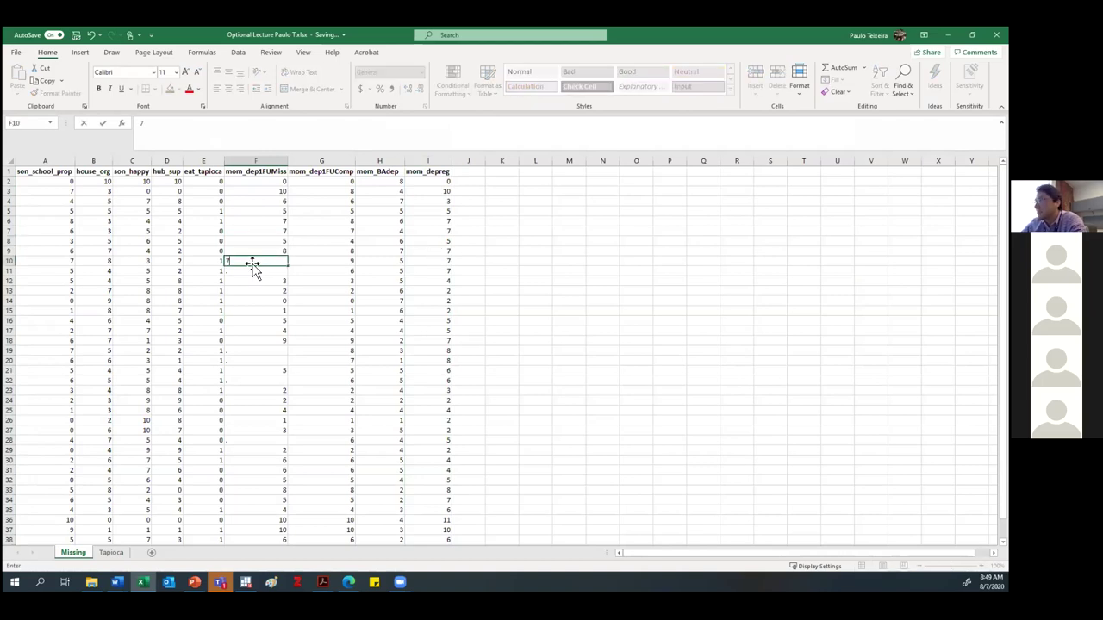
key(Return)
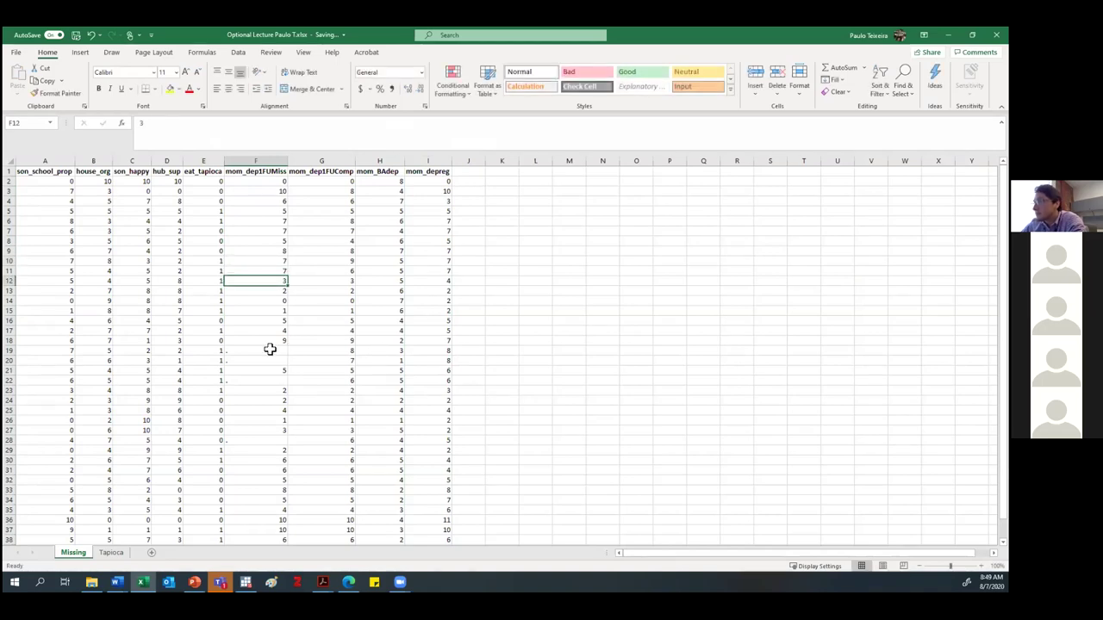
Step: Fill the remaining missing mom_dep1FUMiss values with mom_depreg estimates: 8 in F19 and F20, 6 in F22, and 5 in F28
click(278, 351)
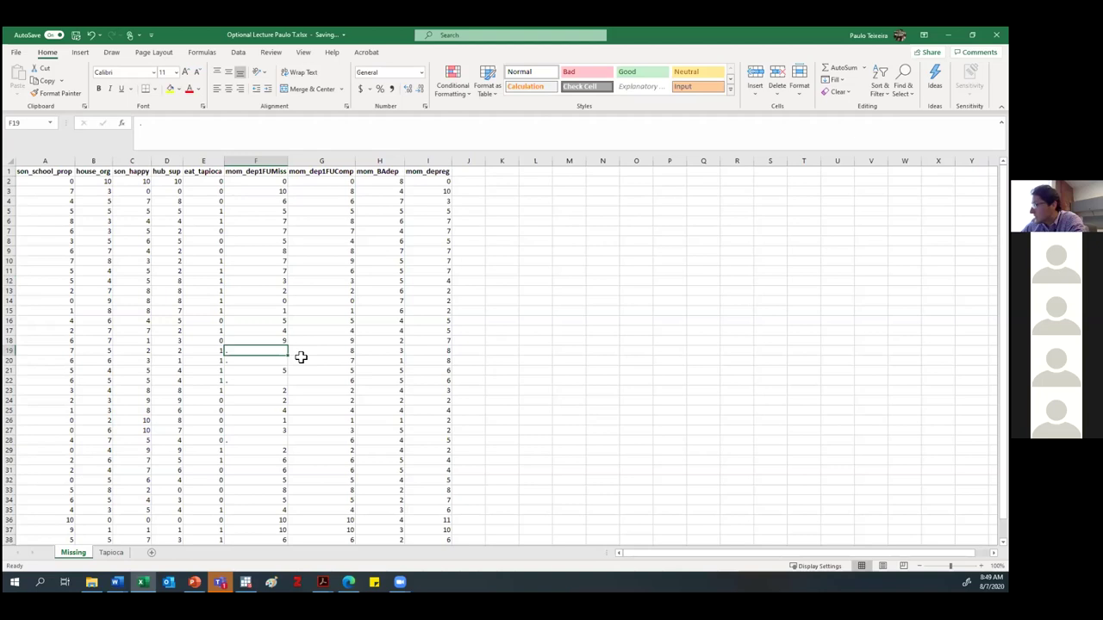
text(8)
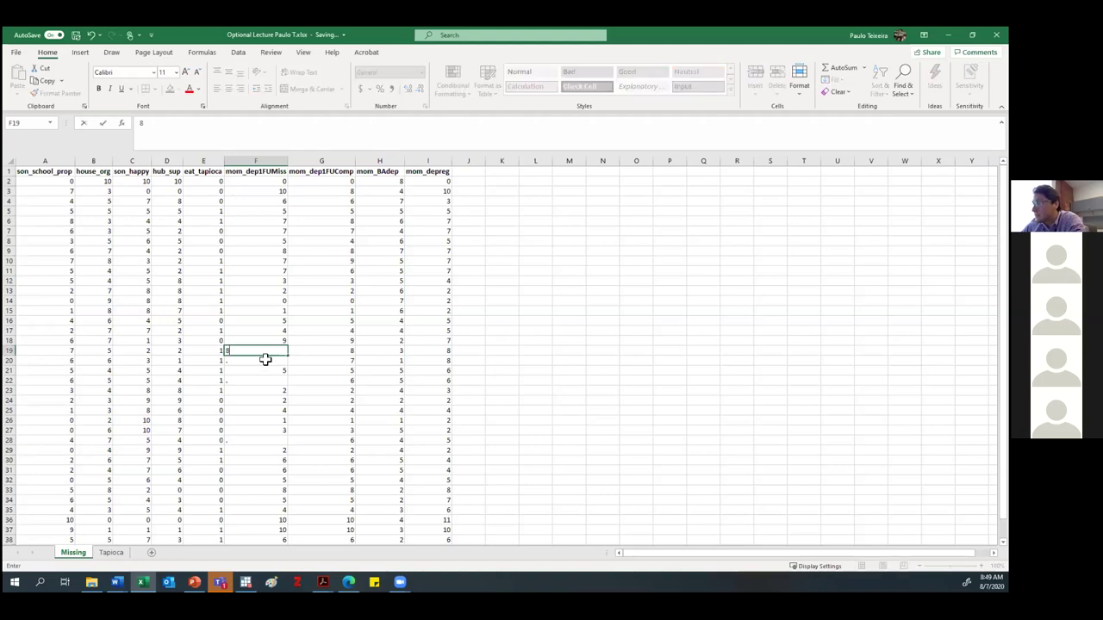
key(Return)
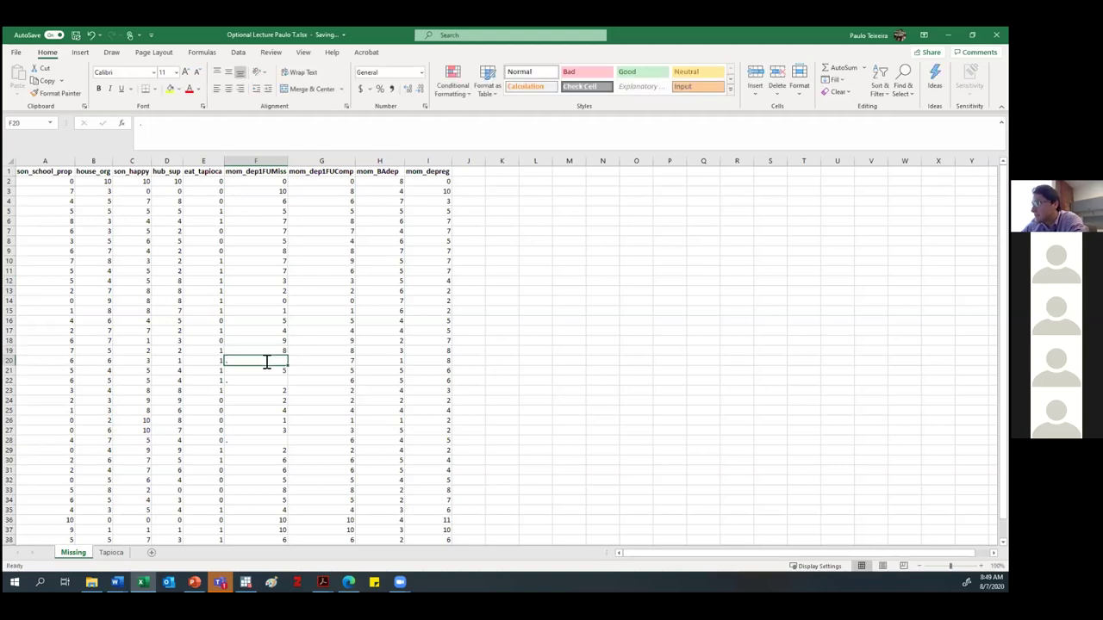
text(8)
click(265, 381)
text(6)
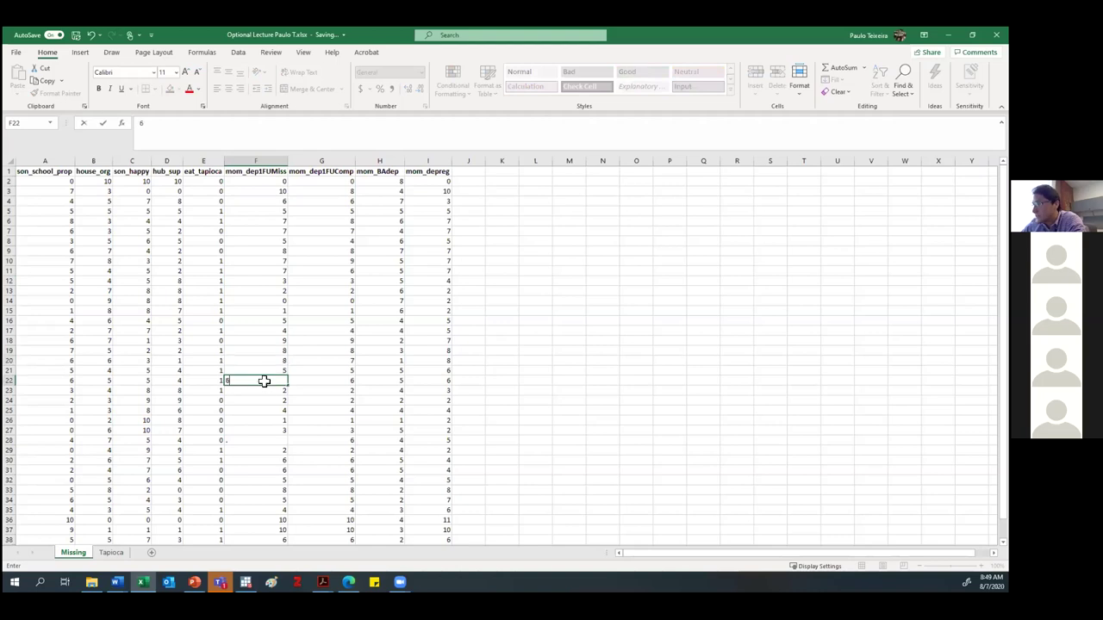
click(261, 440)
text(5)
Step: Try to select the completed mom_dep1FUMiss values in F2:F40
drag(255, 181, 270, 531)
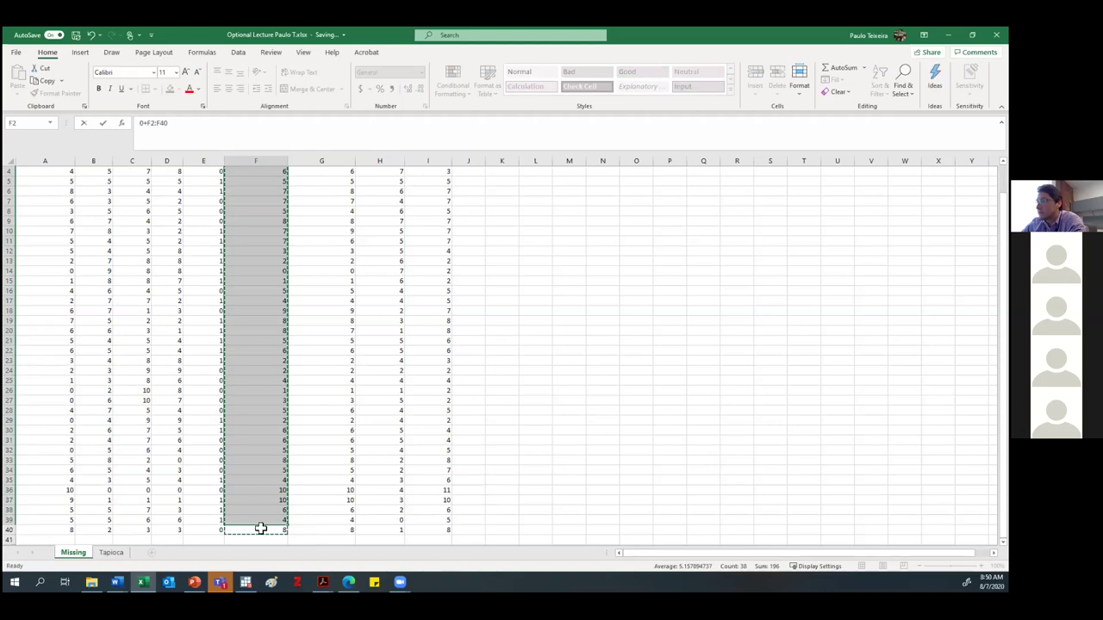
key(Escape)
key(ctrl+z)
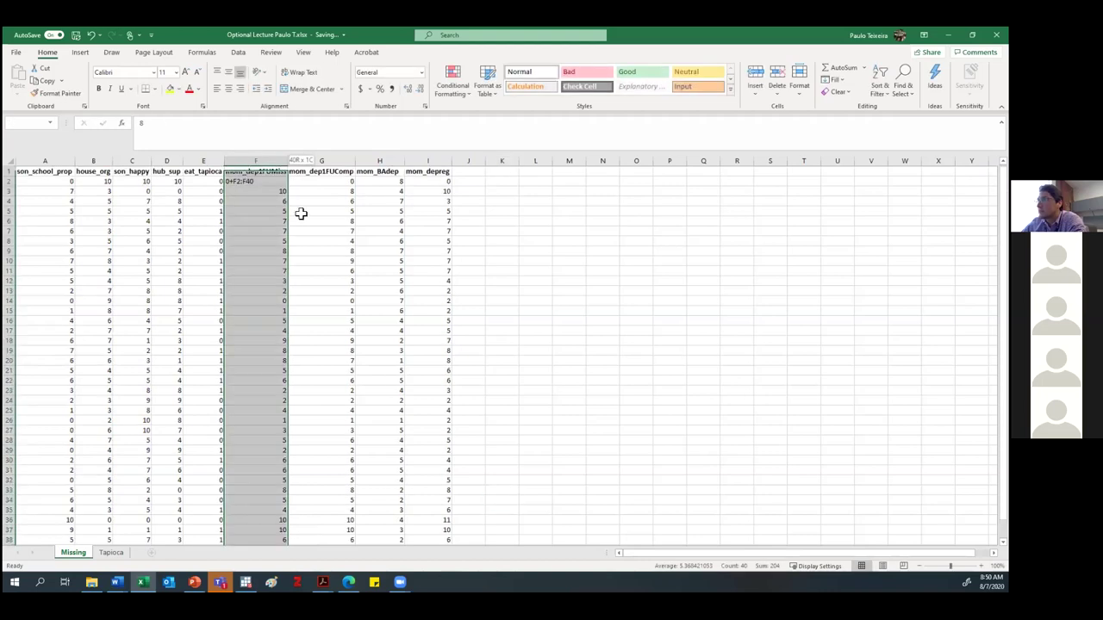
Step: Replace the stray range reference in the first mom_dep1FUMiss cell, F2, with 0
click(265, 179)
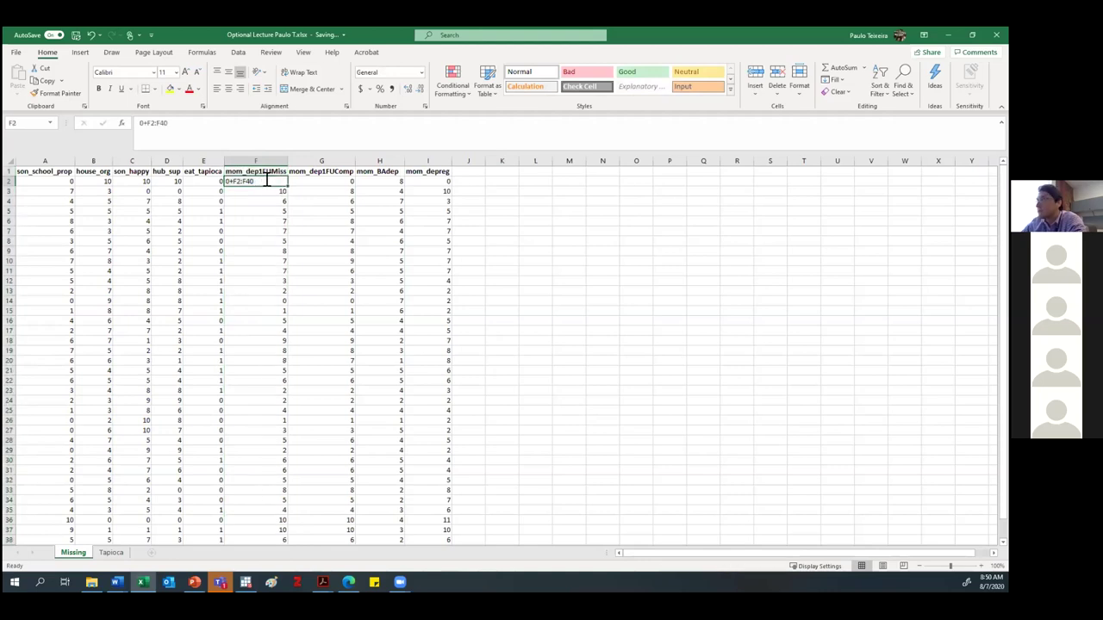
text(0)
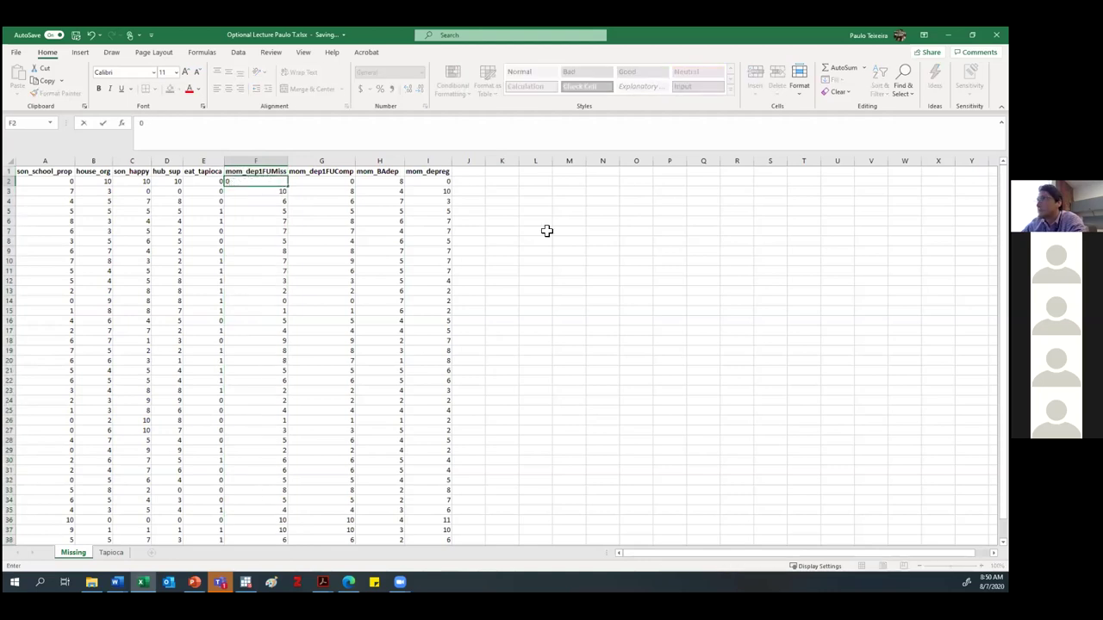
key(Return)
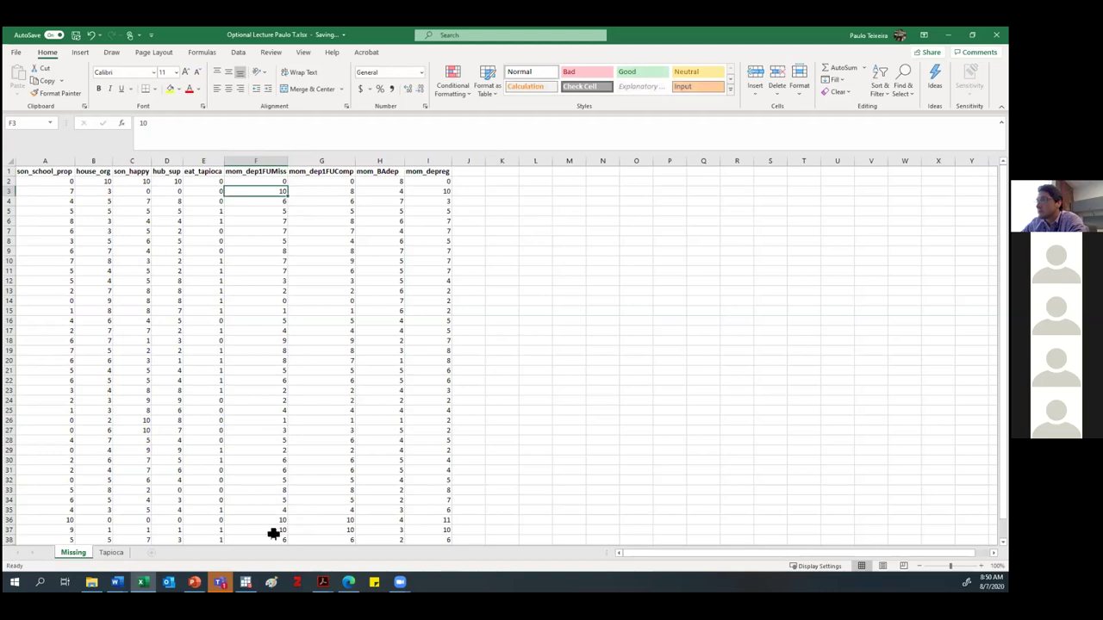
Step: Copy the completed mom_dep1FUMiss values in F2:F40
key(Up)
key(ctrl+shift+Down)
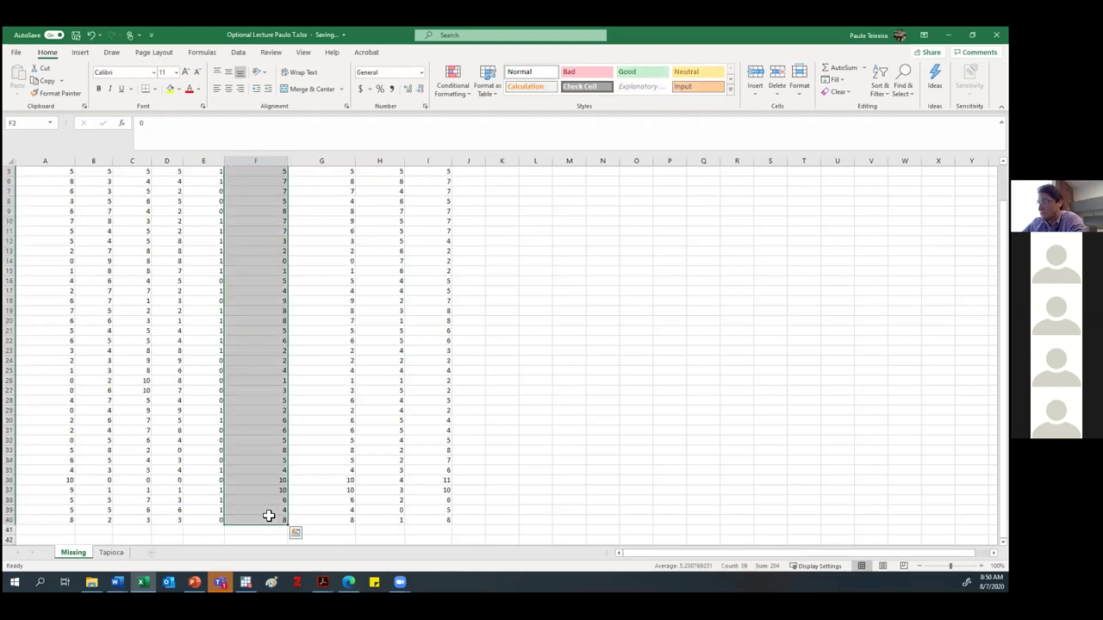
key(ctrl+c)
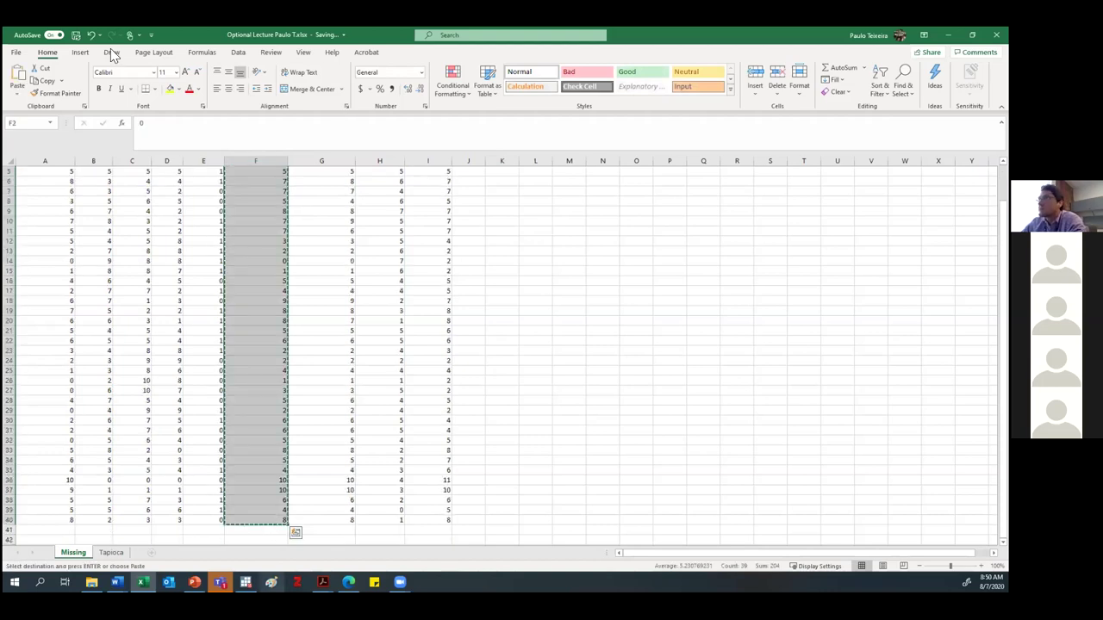
Step: Switch to Stata and open the Tapioca_Missing.dta dataset in the Data Editor in edit mode
key(alt+Tab)
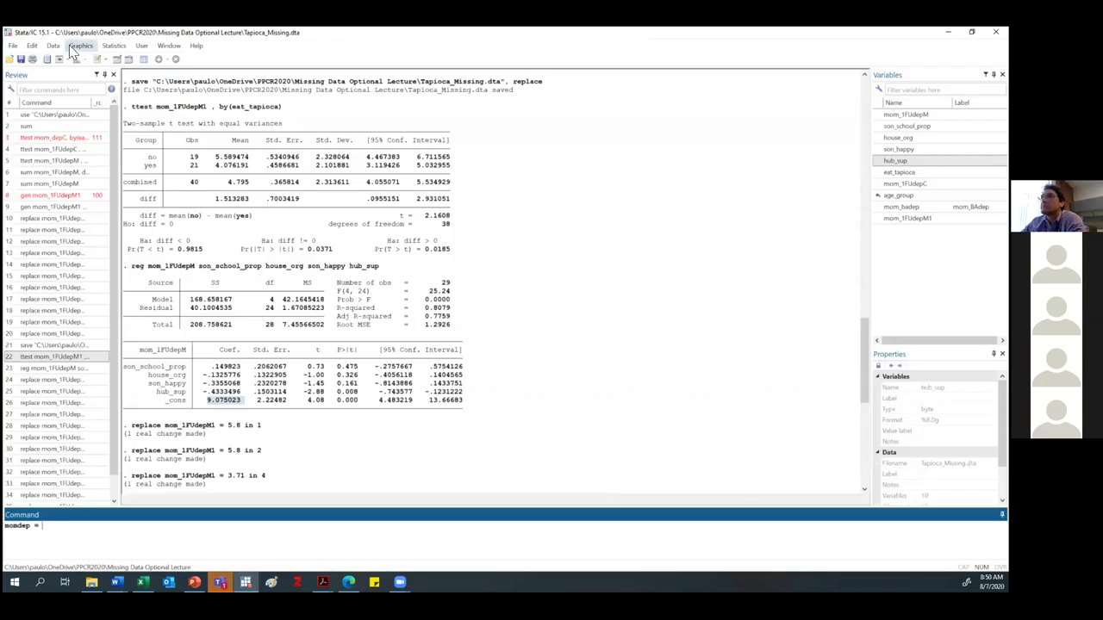
click(53, 46)
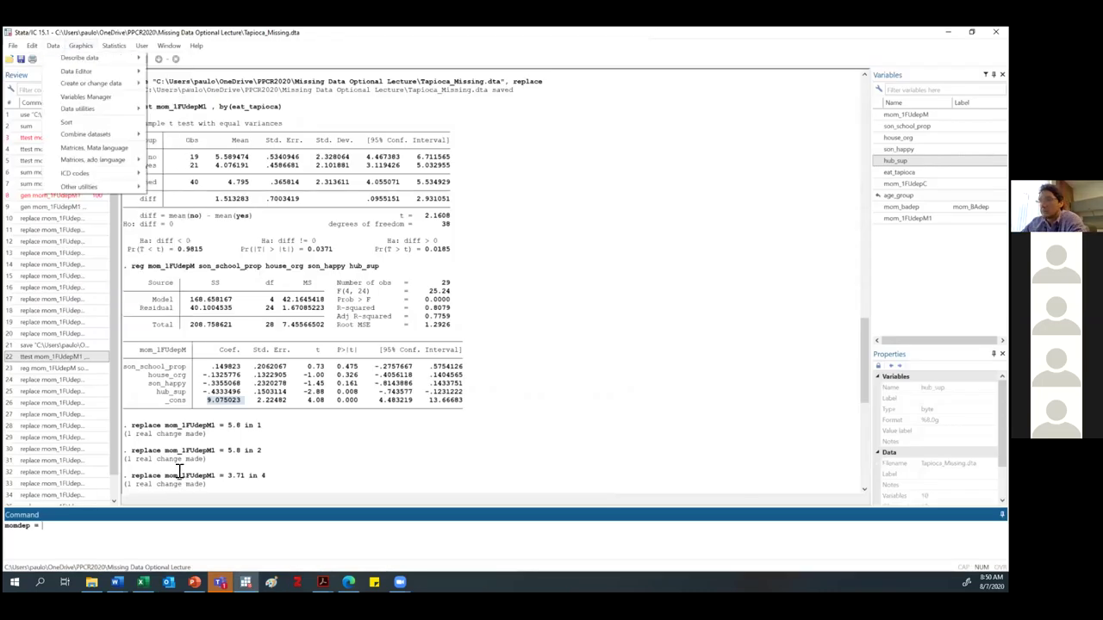
key(Escape)
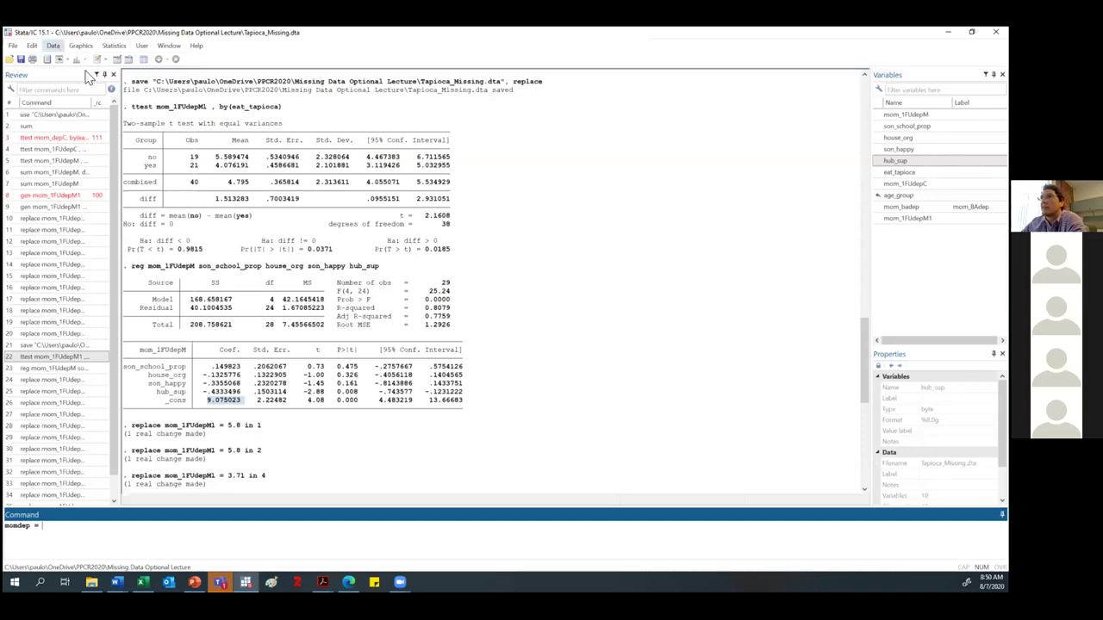
key(Down)
key(Right)
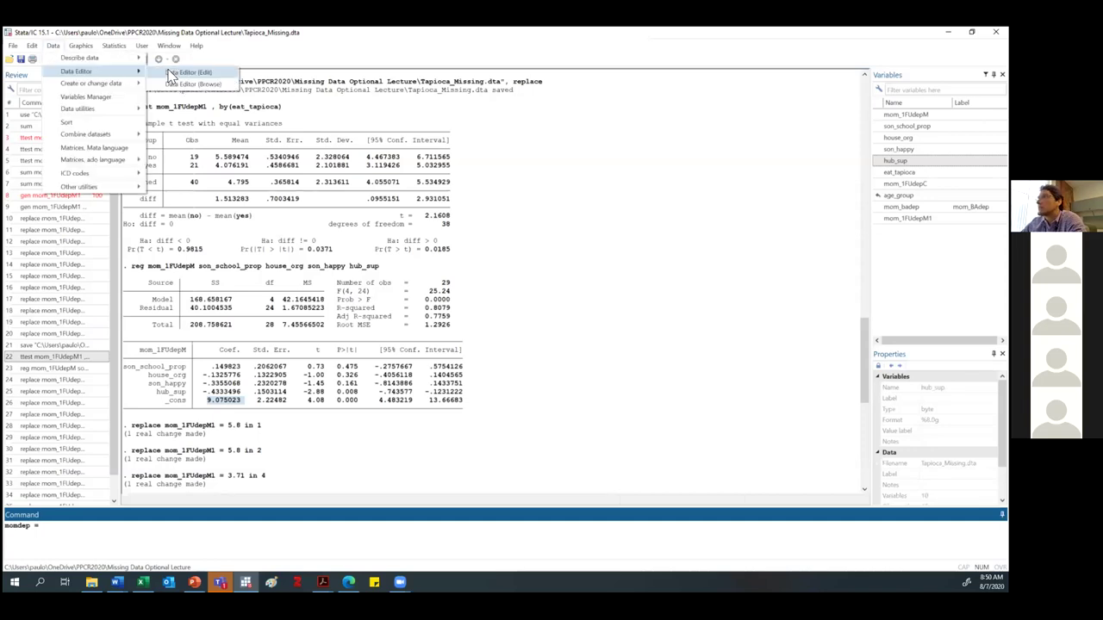
key(Return)
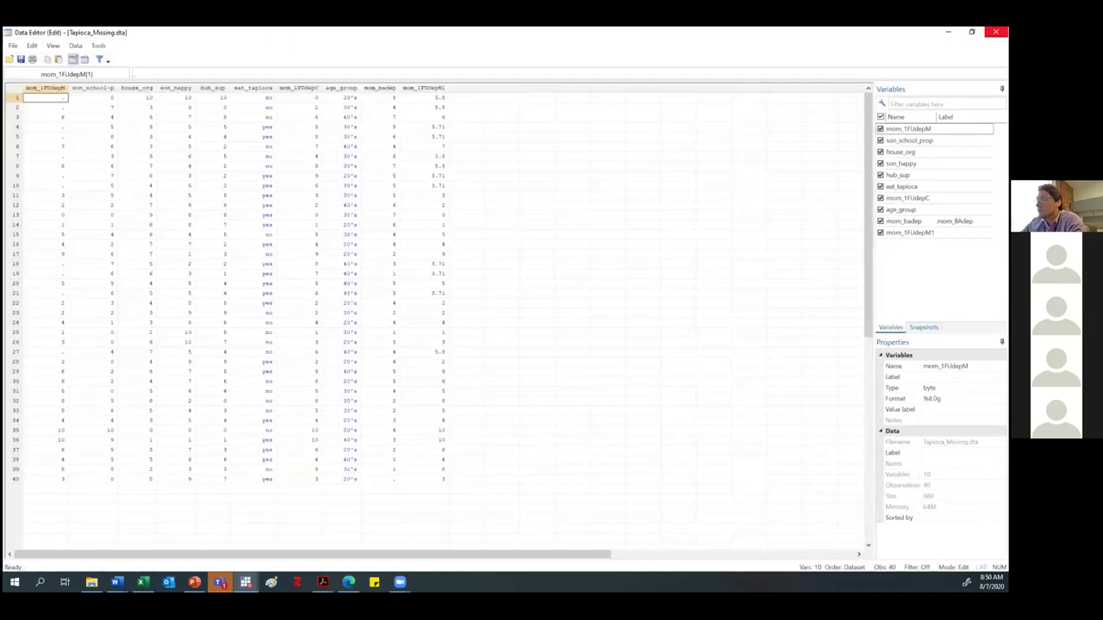
click(142, 583)
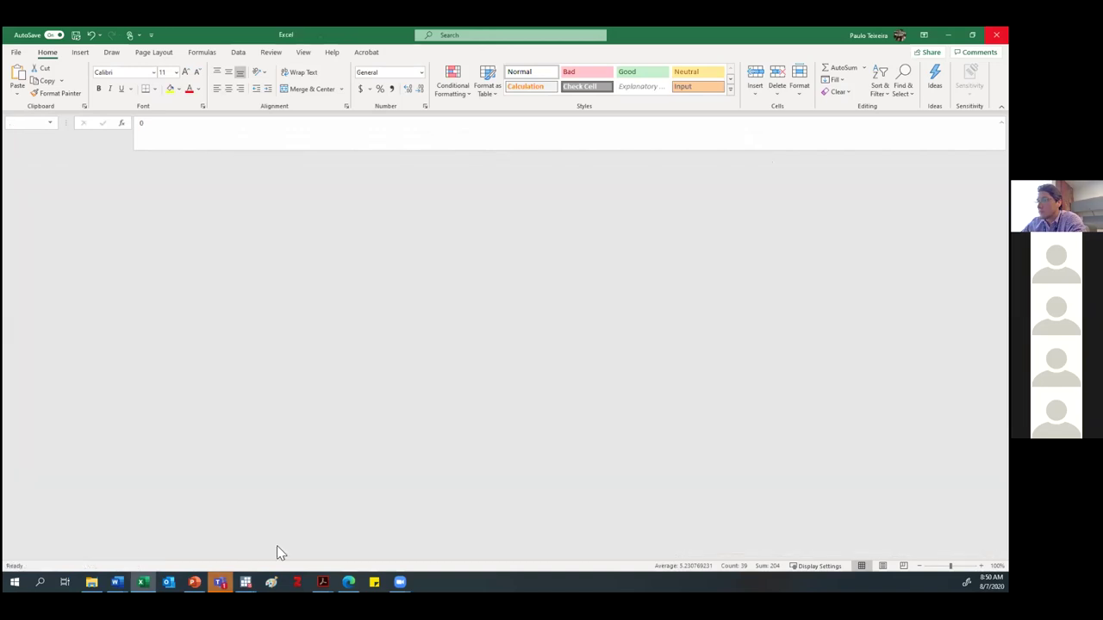
click(245, 583)
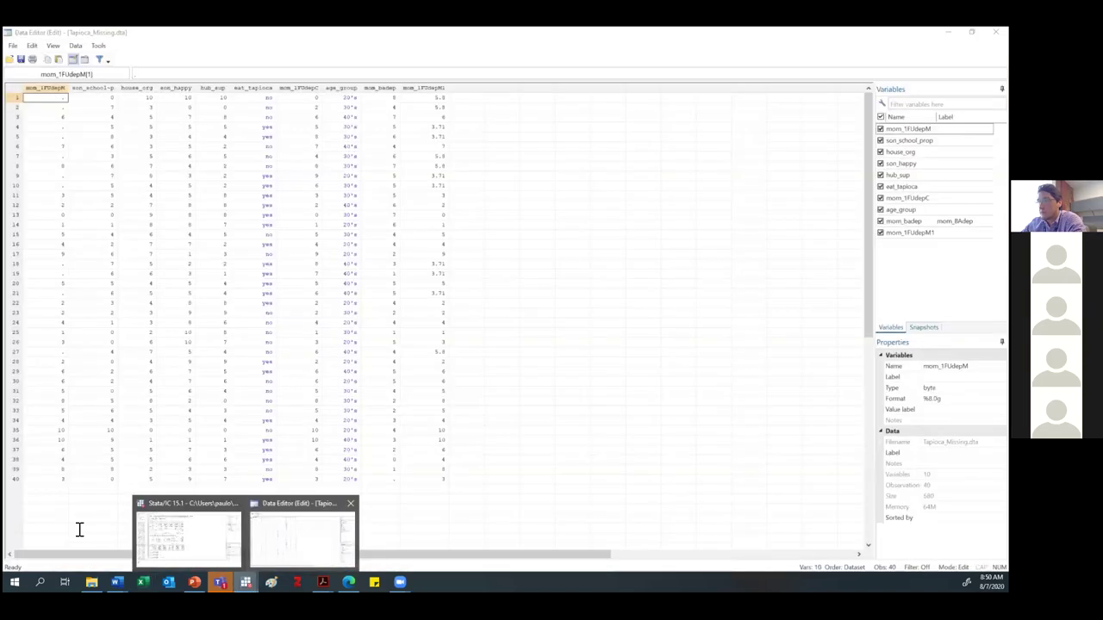
Step: Generate a new variable momREG equal to mom_1FUdepM from the Stata command line
click(33, 531)
text(momdep =)
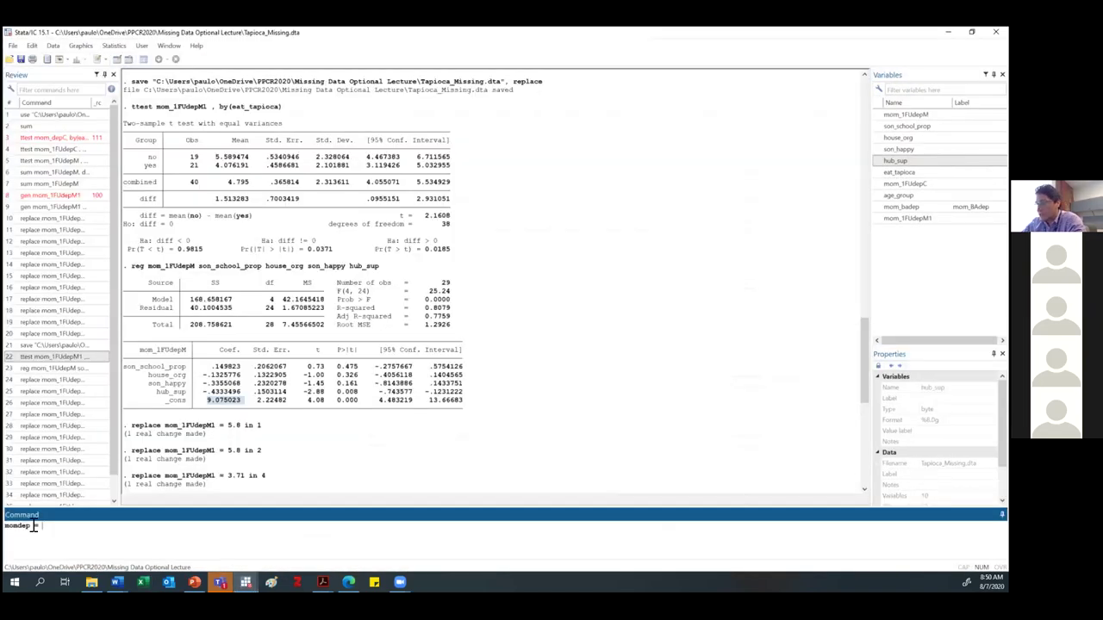
key(Escape)
text(gen)
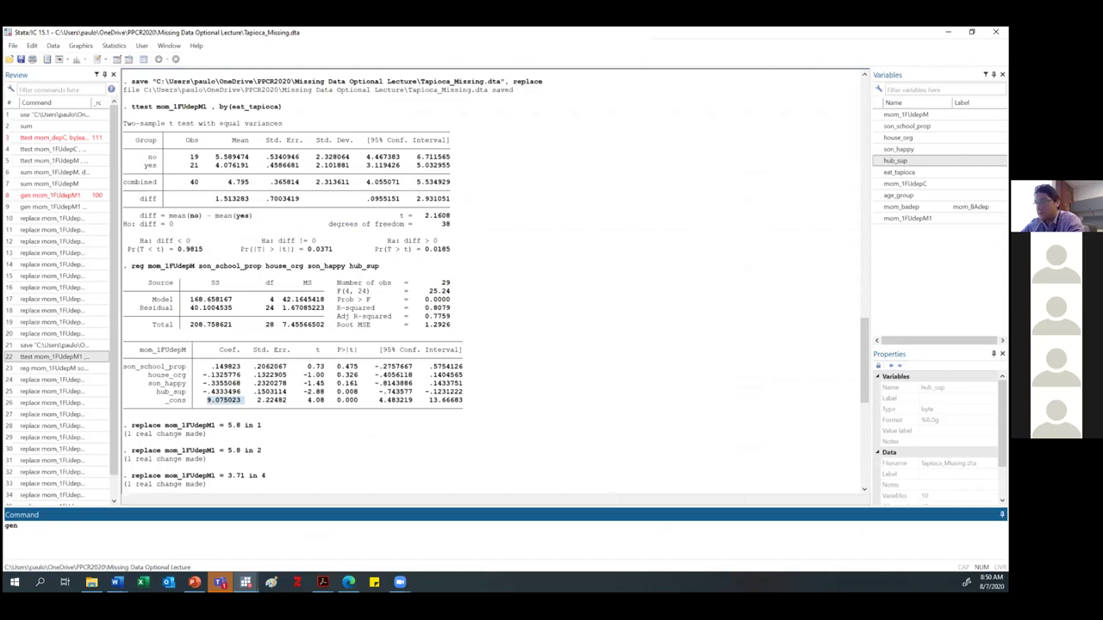
text(mom)
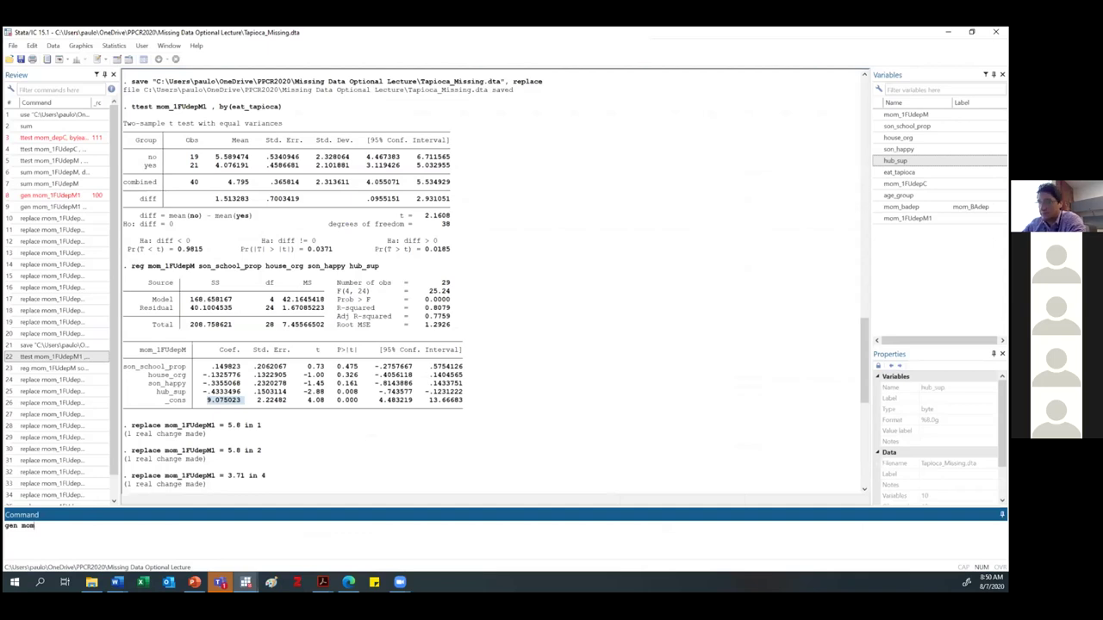
text(NEG)
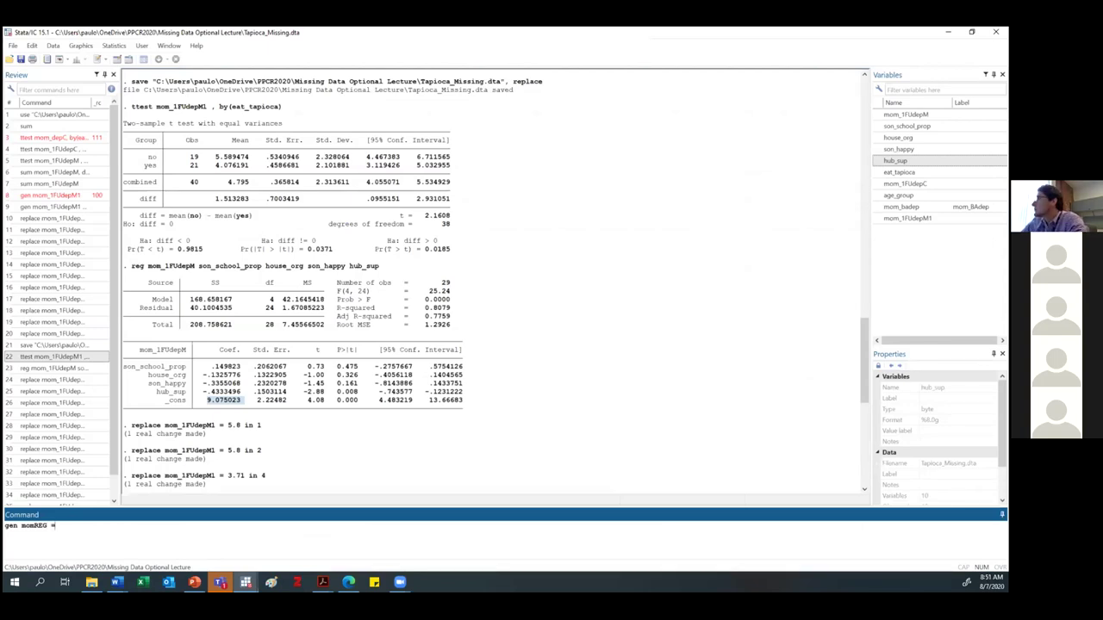
click(878, 116)
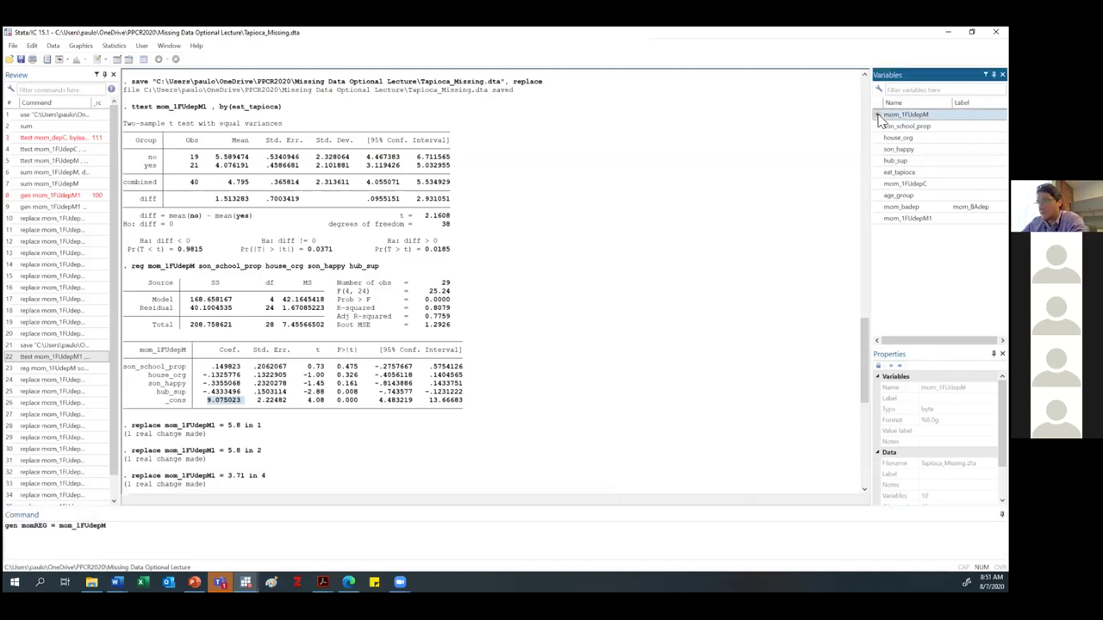
key(Return)
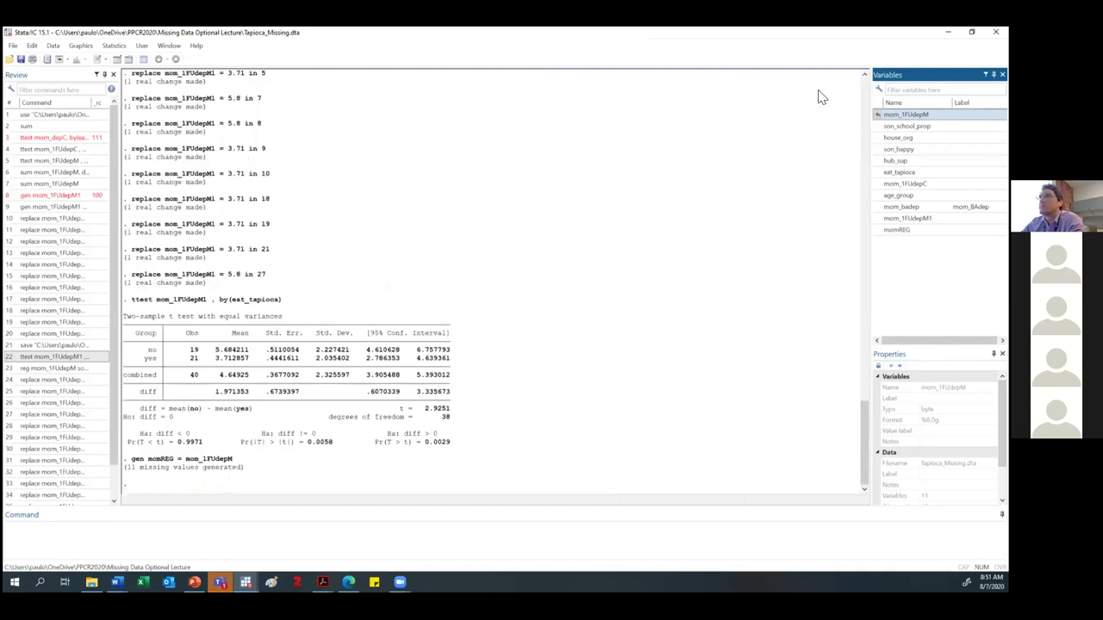
Step: Open the dataset in the Data Editor in edit mode and reopen the Optional Lecture workbook in Excel
click(54, 47)
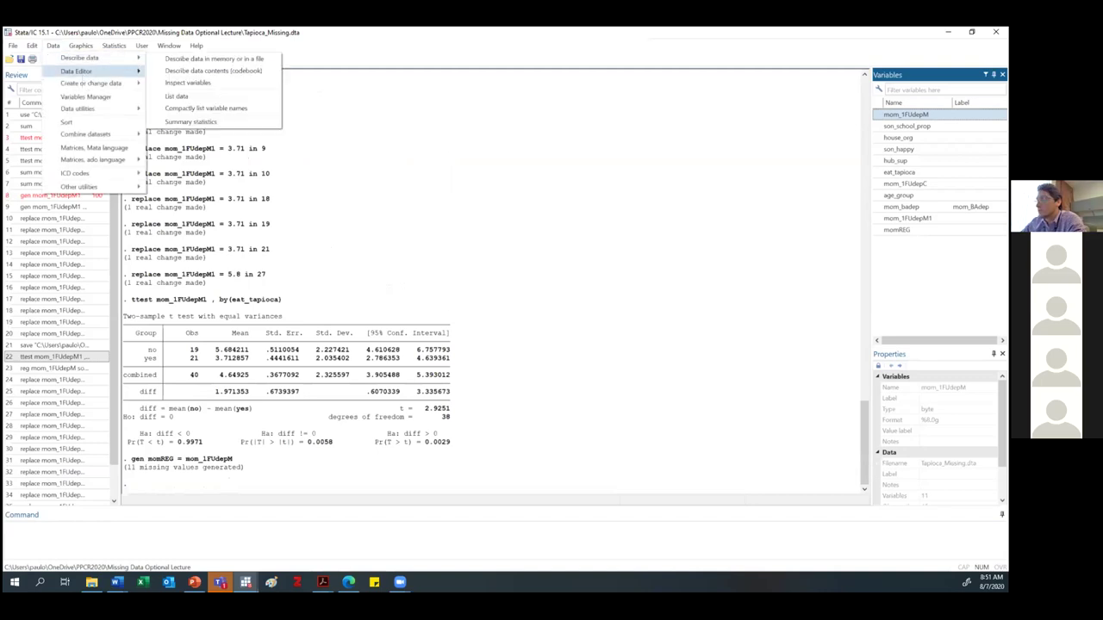
key(ctrl+8)
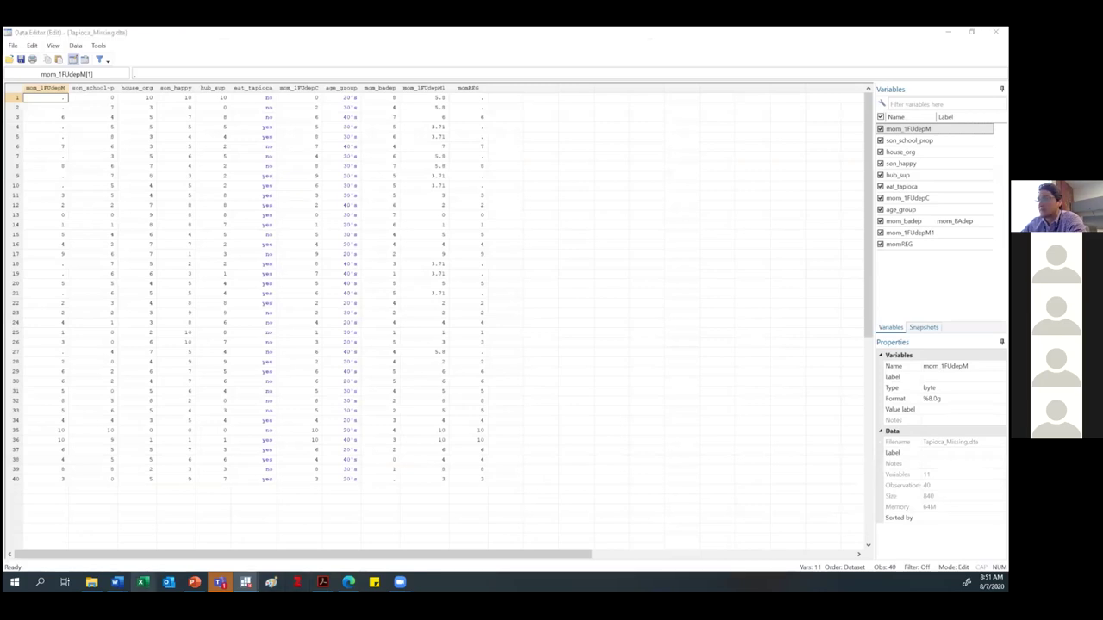
right_click(142, 582)
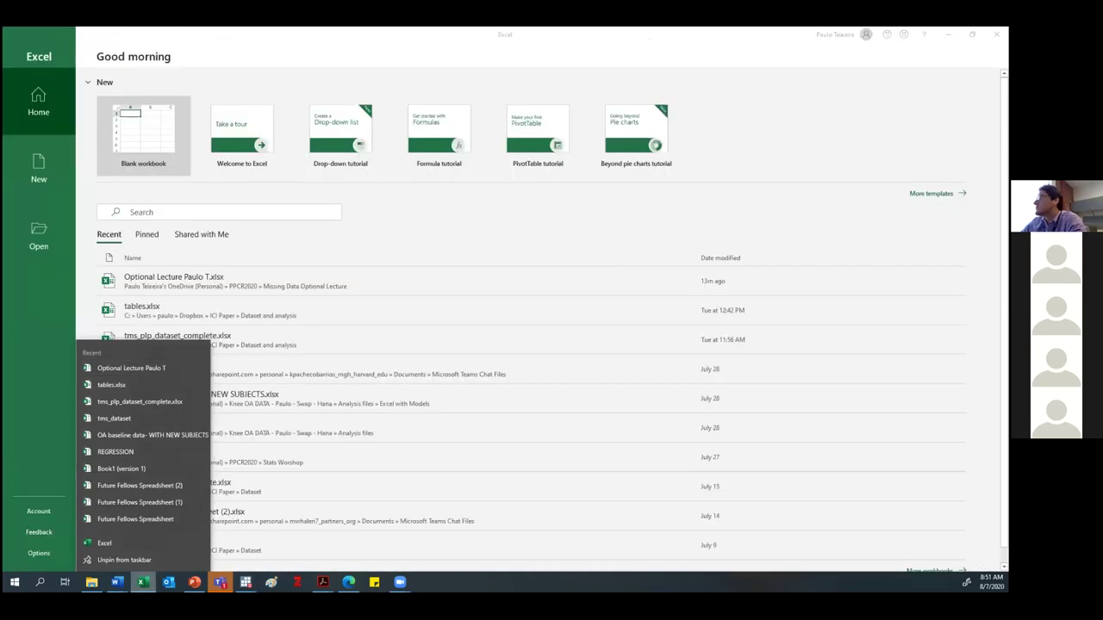
click(143, 138)
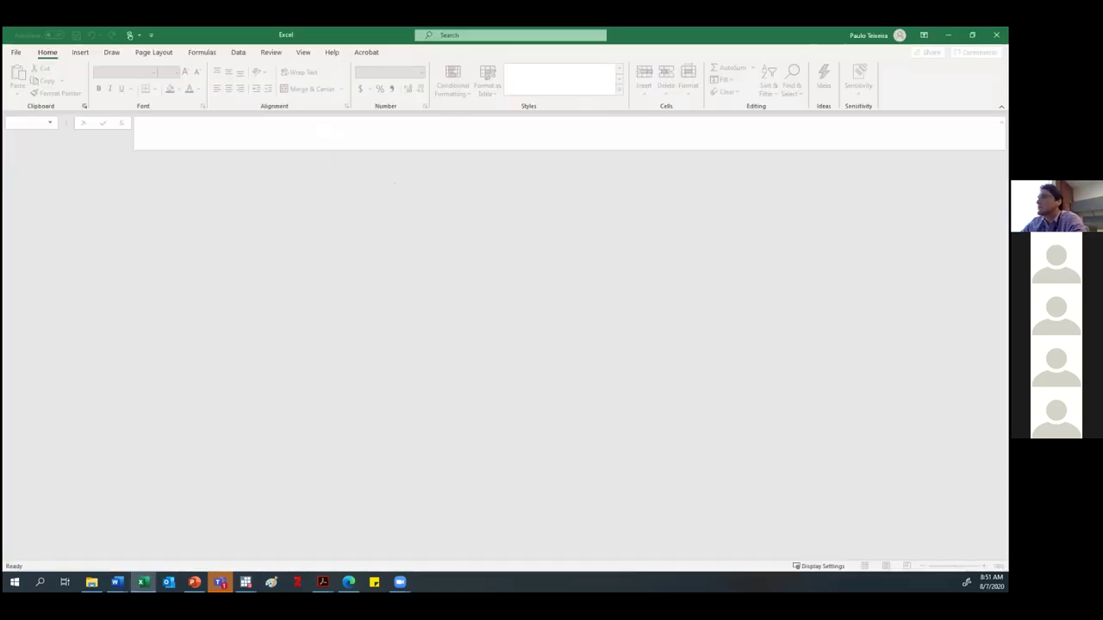
key(alt+Tab)
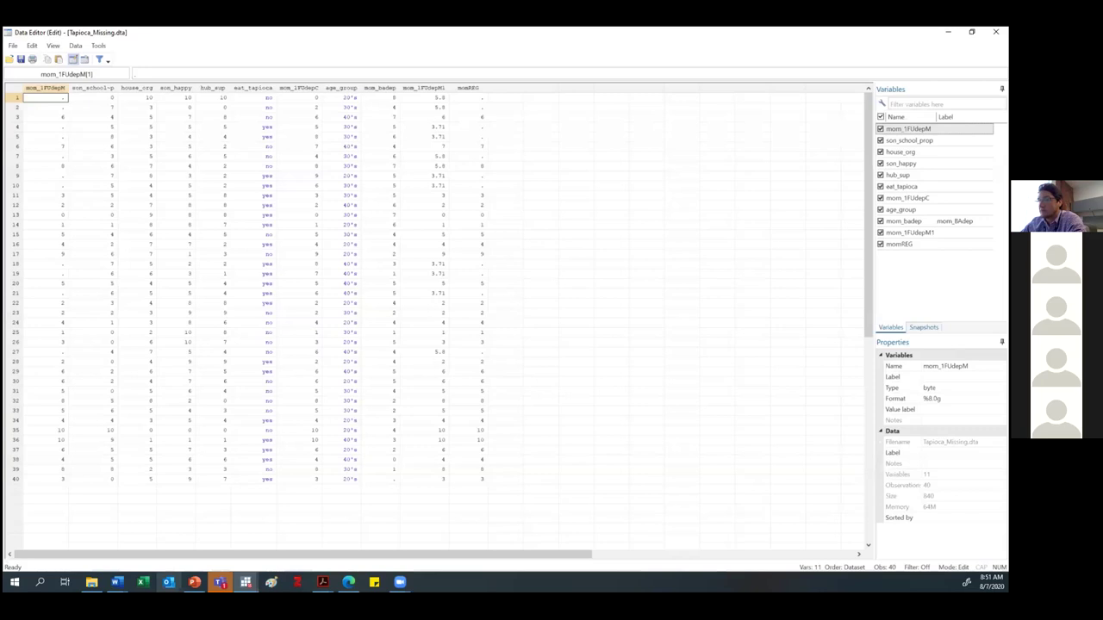
right_click(143, 582)
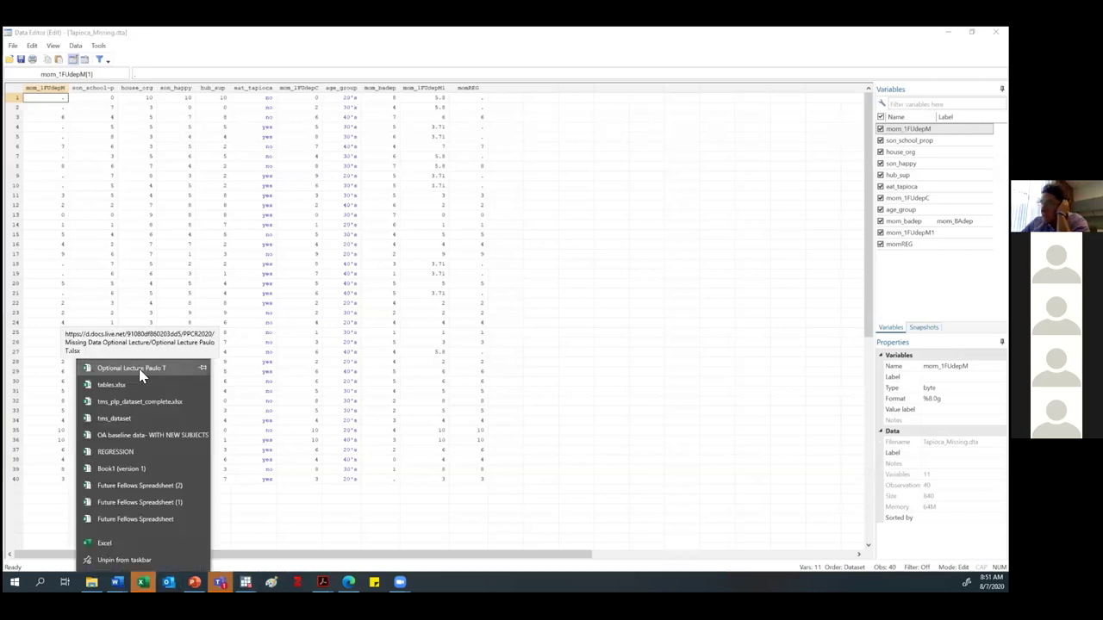
click(212, 352)
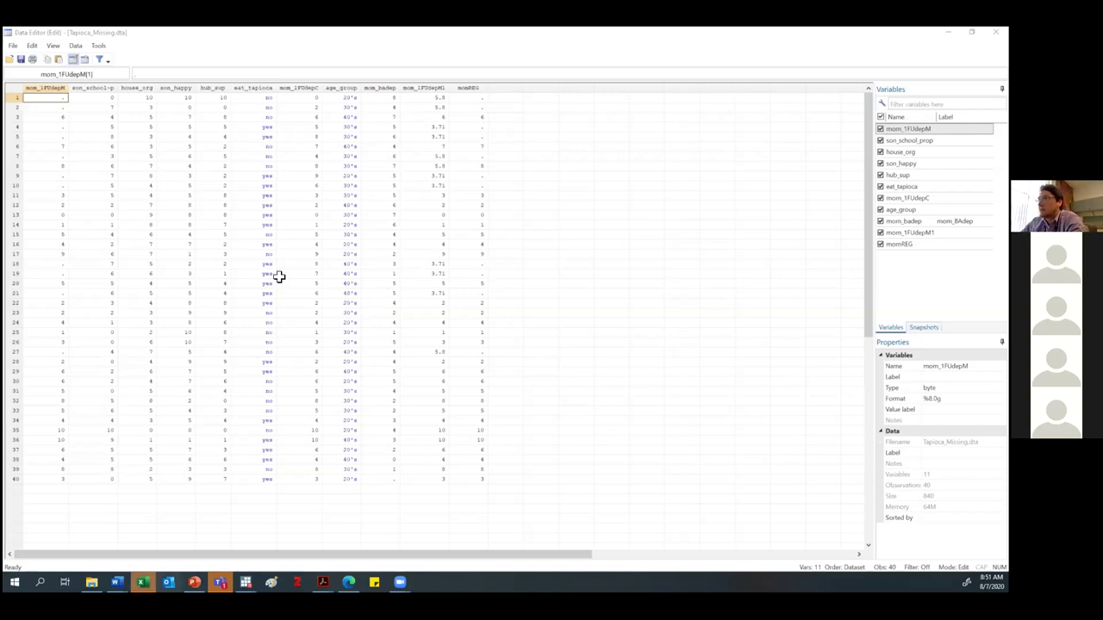
Step: Copy the mom_dep1FUMiss values from Excel and paste them into momREG in Stata's Data Editor, starting at observation 1
key(alt+Tab)
scroll(249, 199, up, 2)
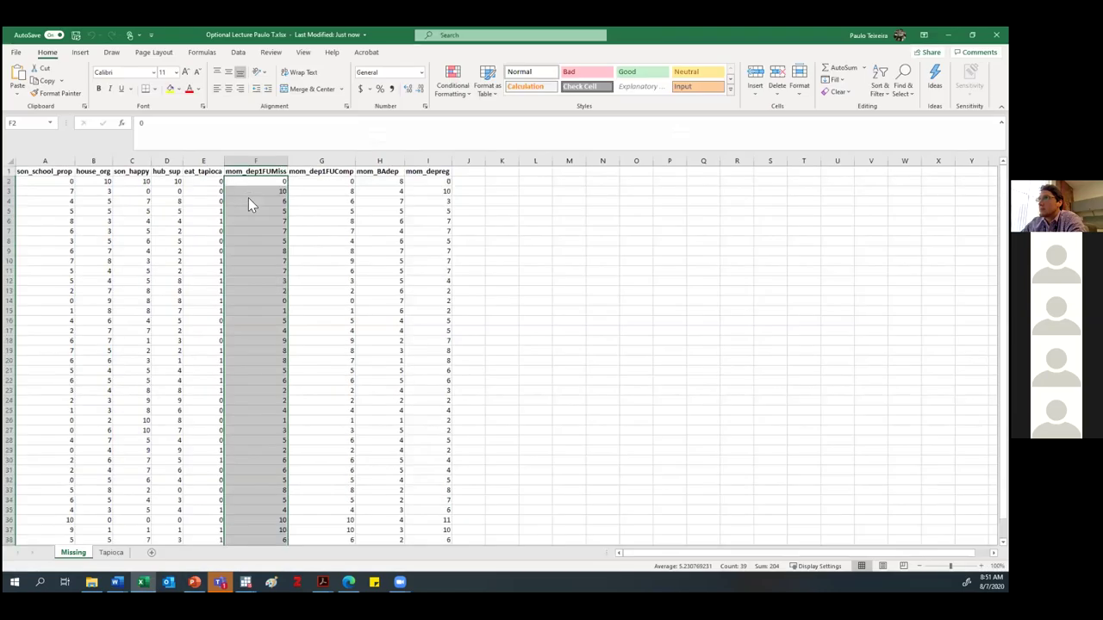
right_click(248, 203)
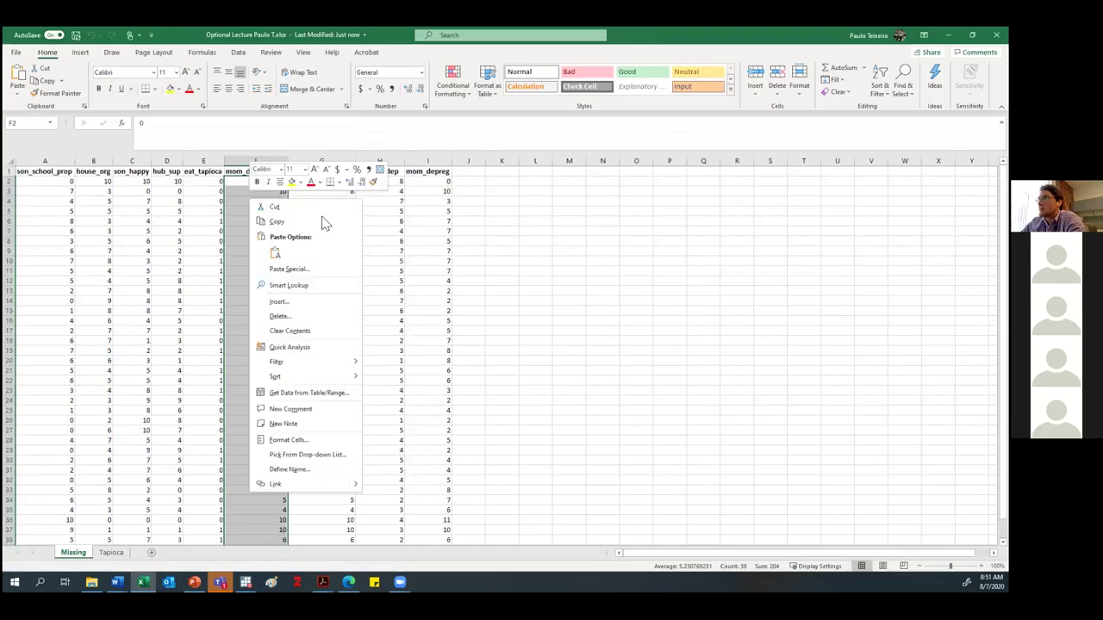
key(ctrl+c)
click(947, 34)
click(465, 98)
key(ctrl+v)
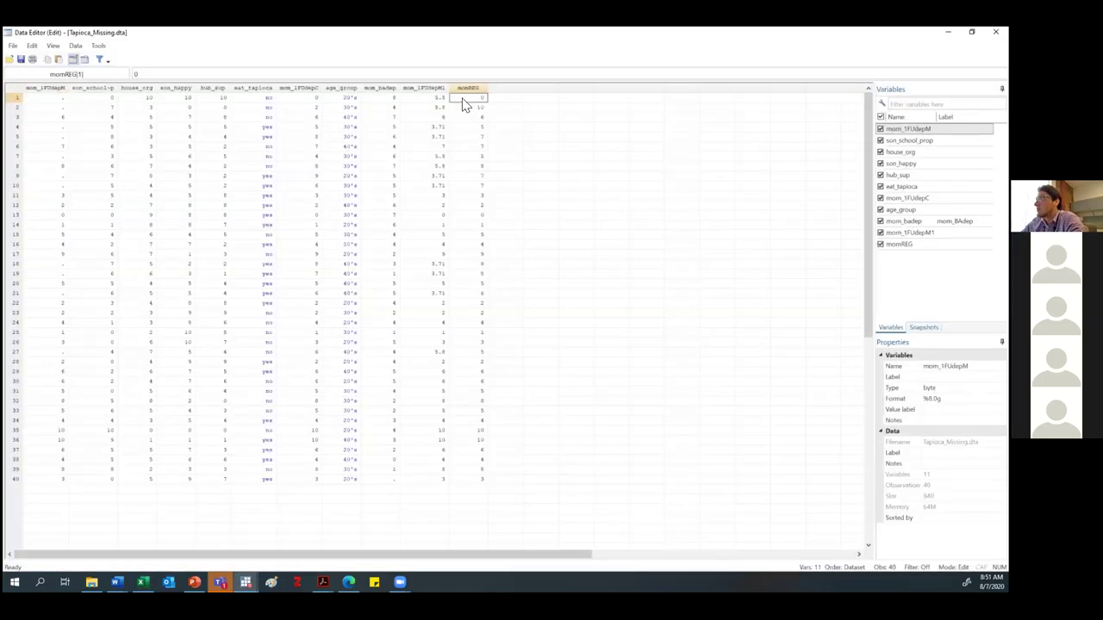
Step: Save the dataset, replacing the existing Tapioca_Missing.dta file
click(560, 217)
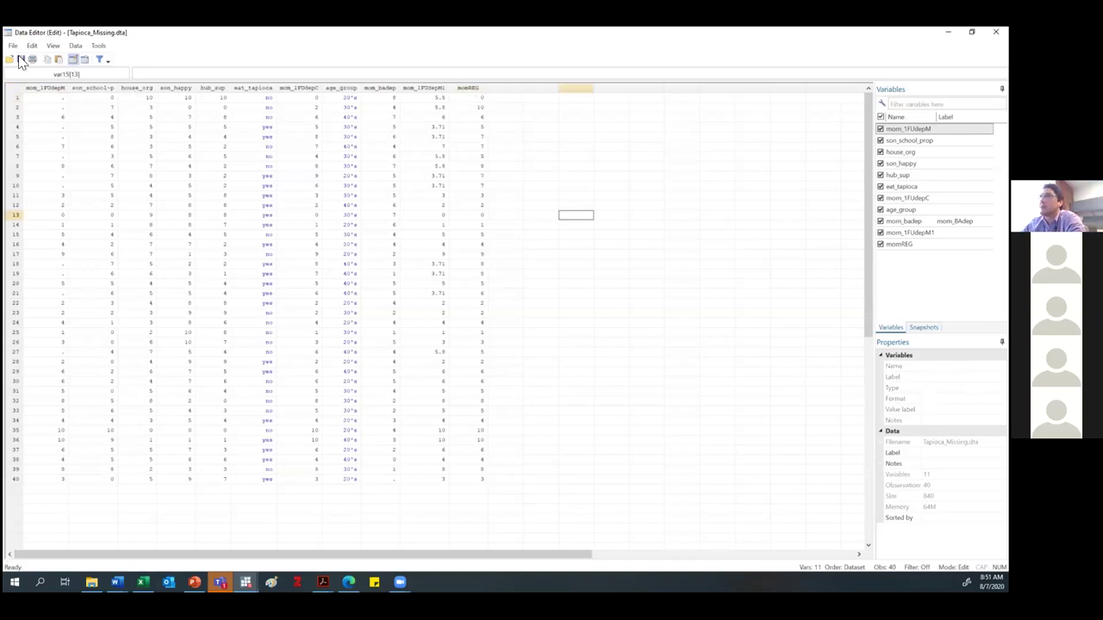
key(ctrl+s)
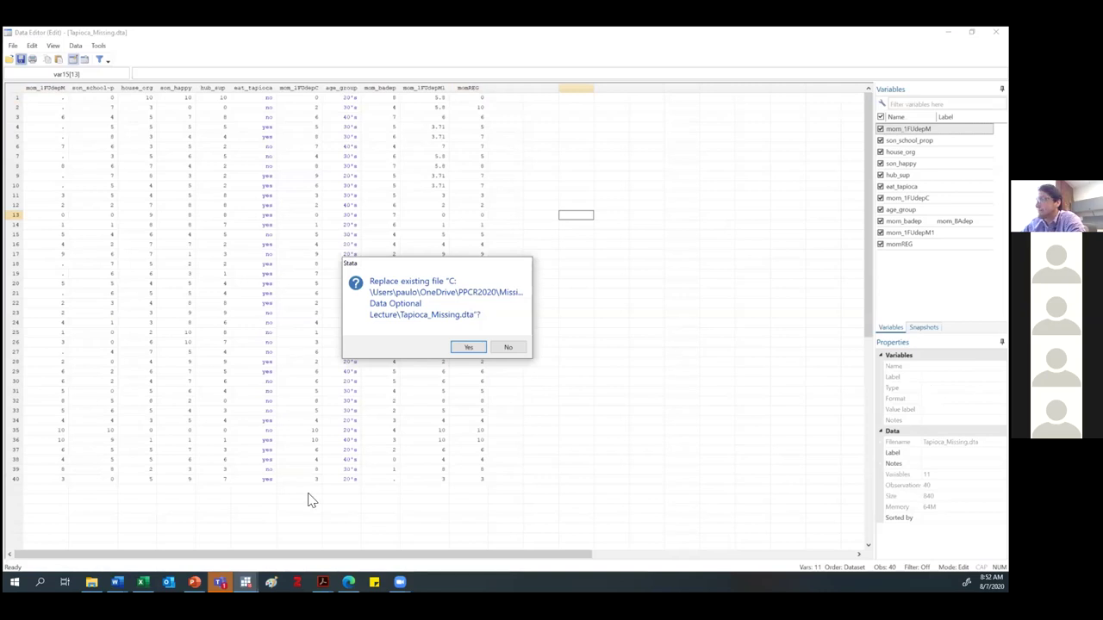
key(Return)
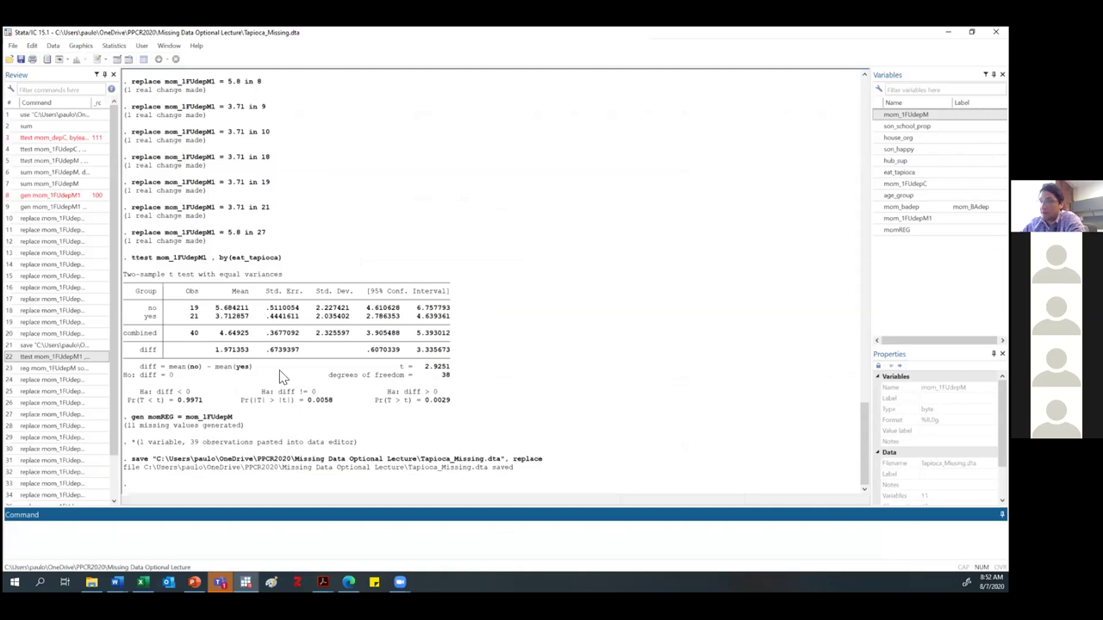
Step: Run a two-sample t test of momREG by eat_tapioca, reusing the earlier mom_1FUdepM1 command
click(64, 357)
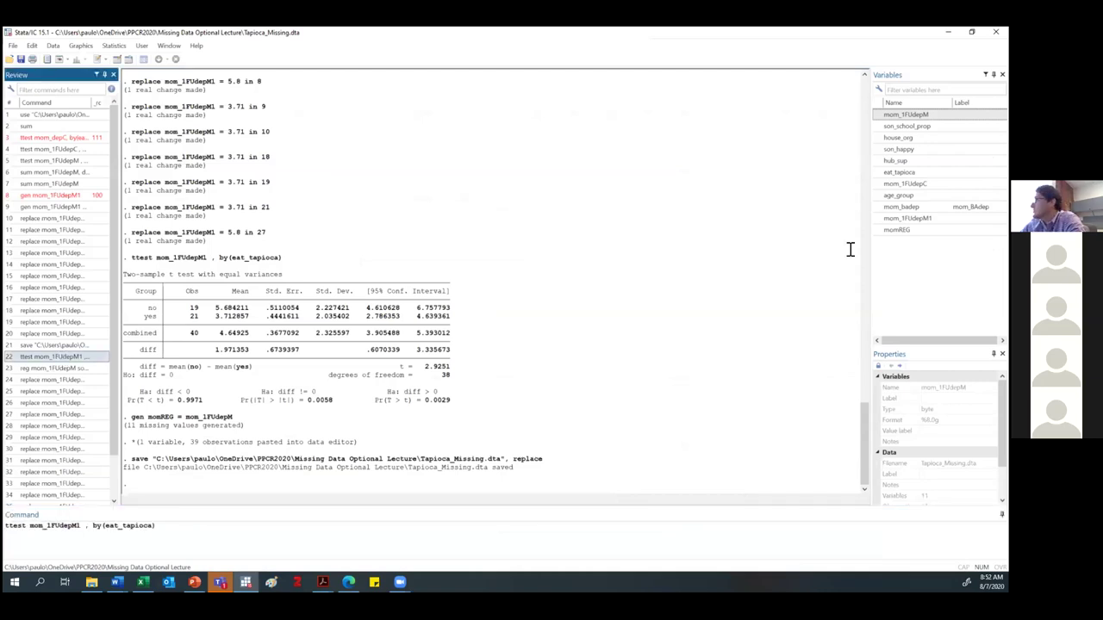
click(878, 232)
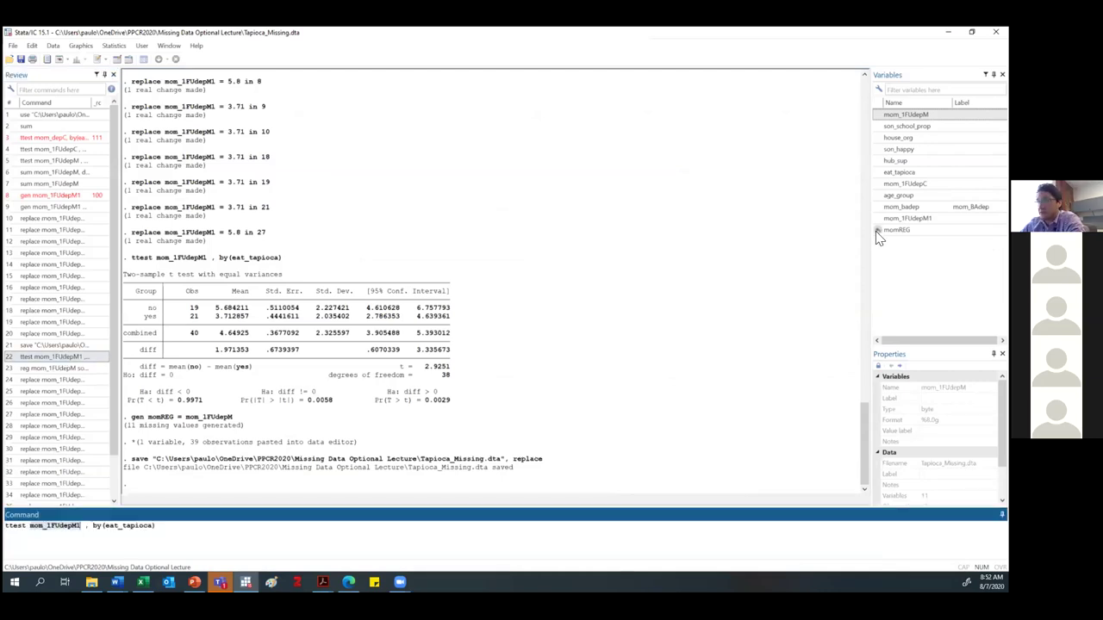
double_click(877, 231)
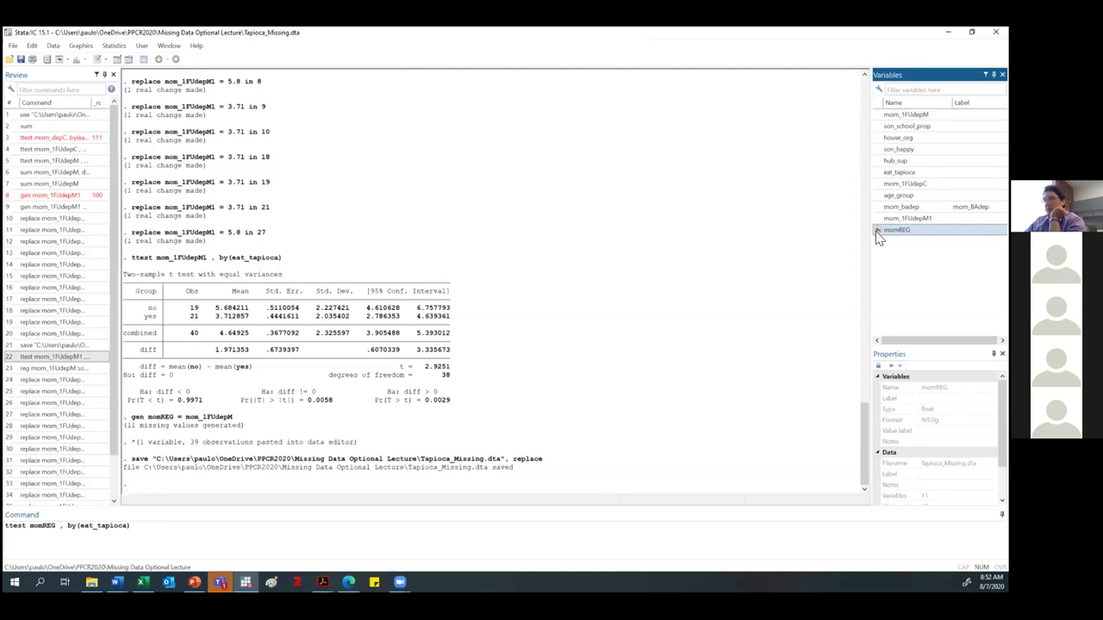
key(Return)
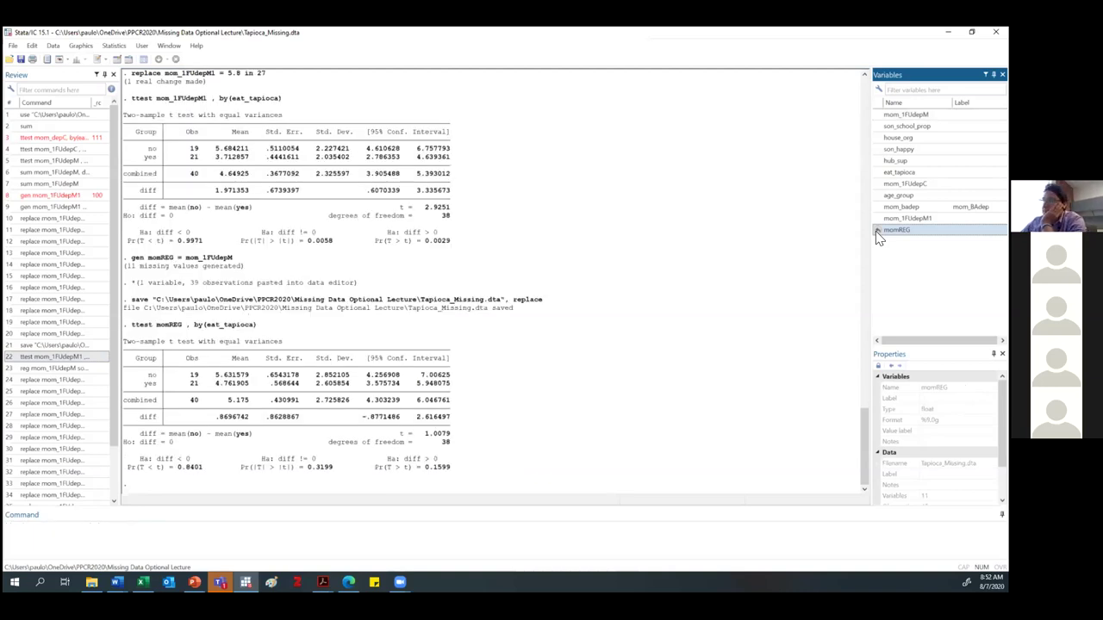
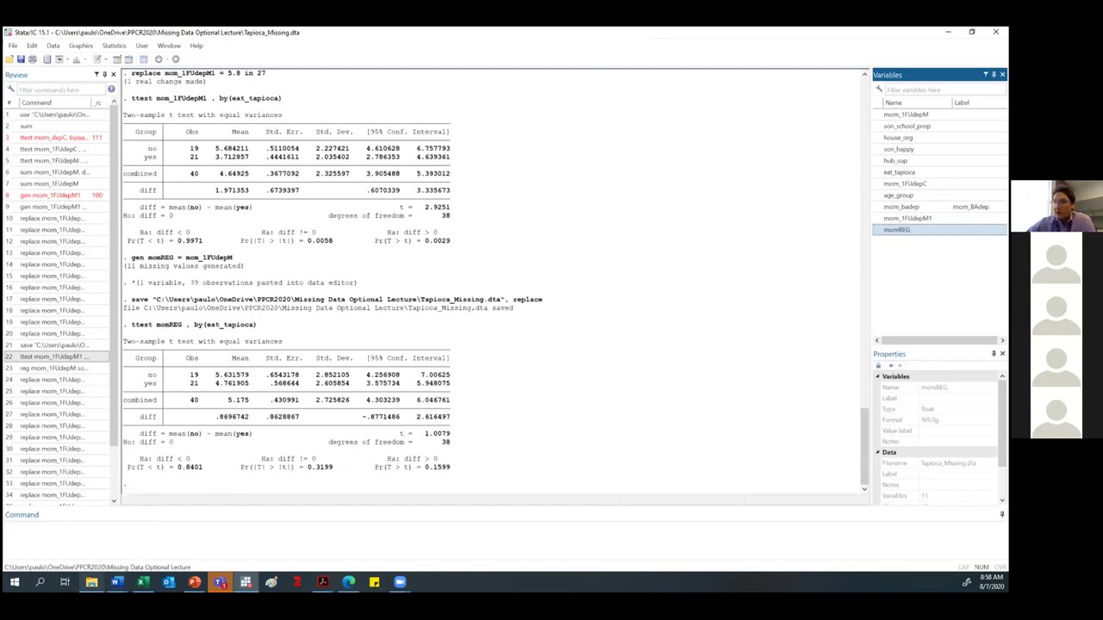
Step: Minimize the Tapioca Stata session and the slide deck, and open Pain race data.dta in a second Stata window
mouse_move(91, 582)
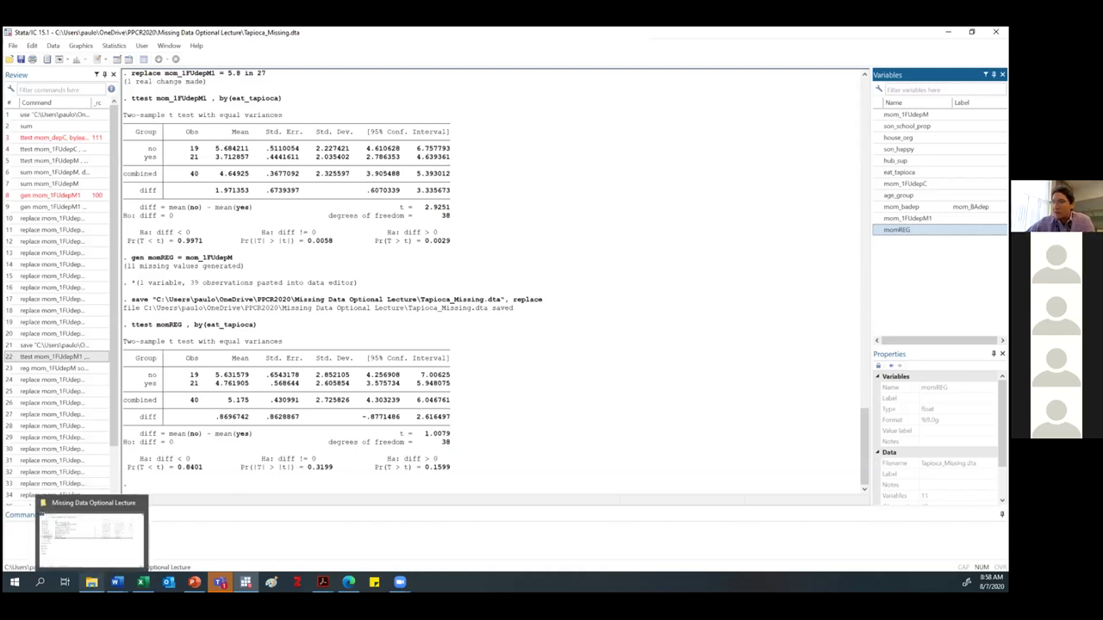
click(93, 544)
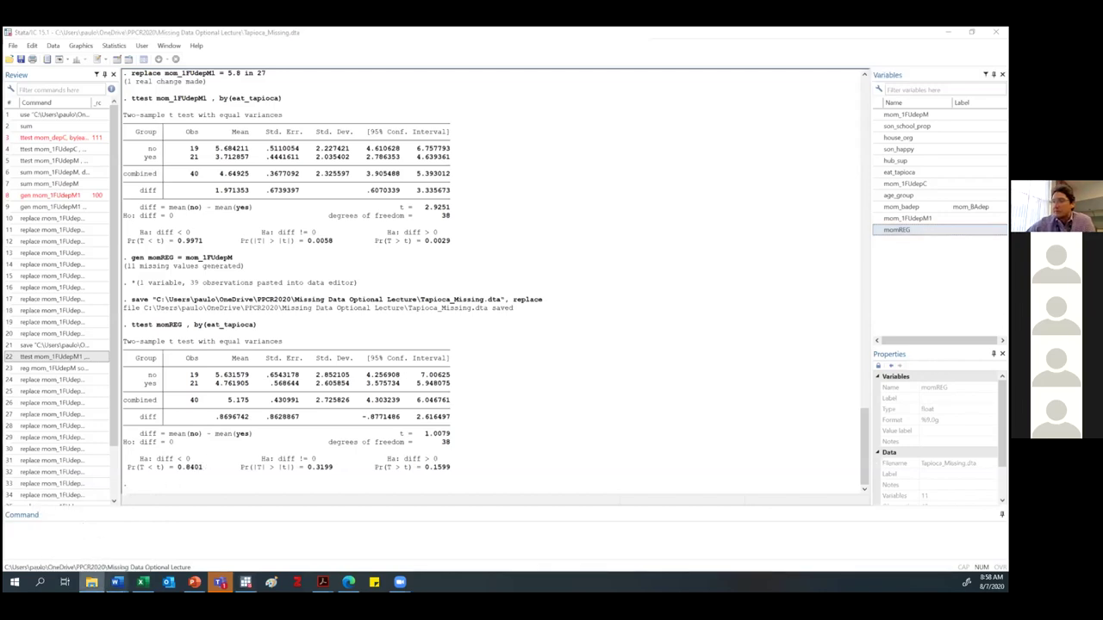
key(alt+Tab)
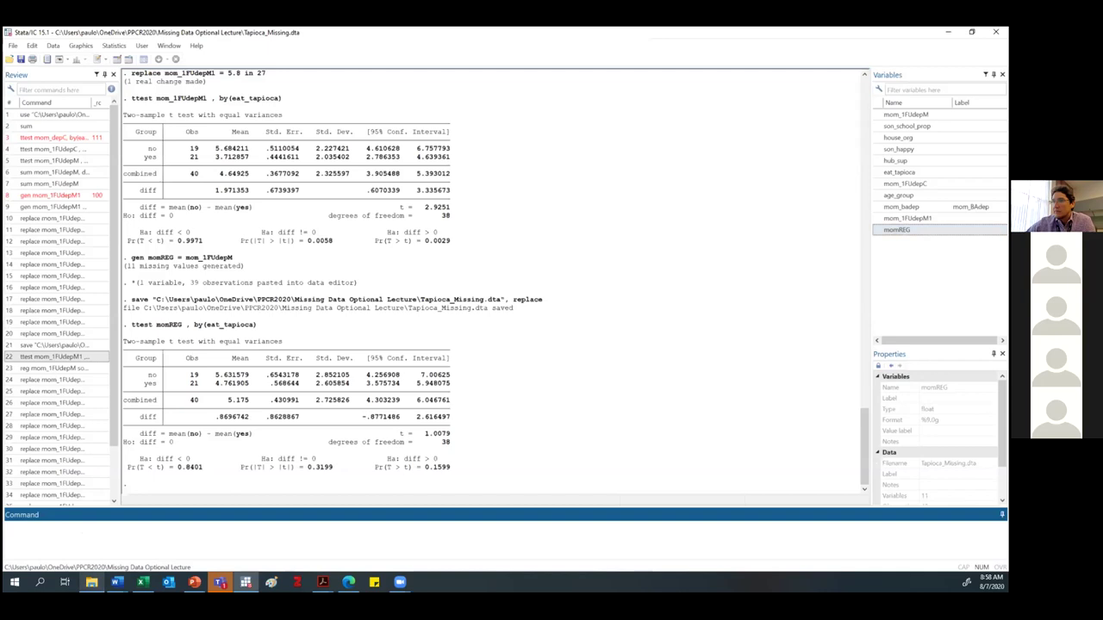
key(alt+Tab)
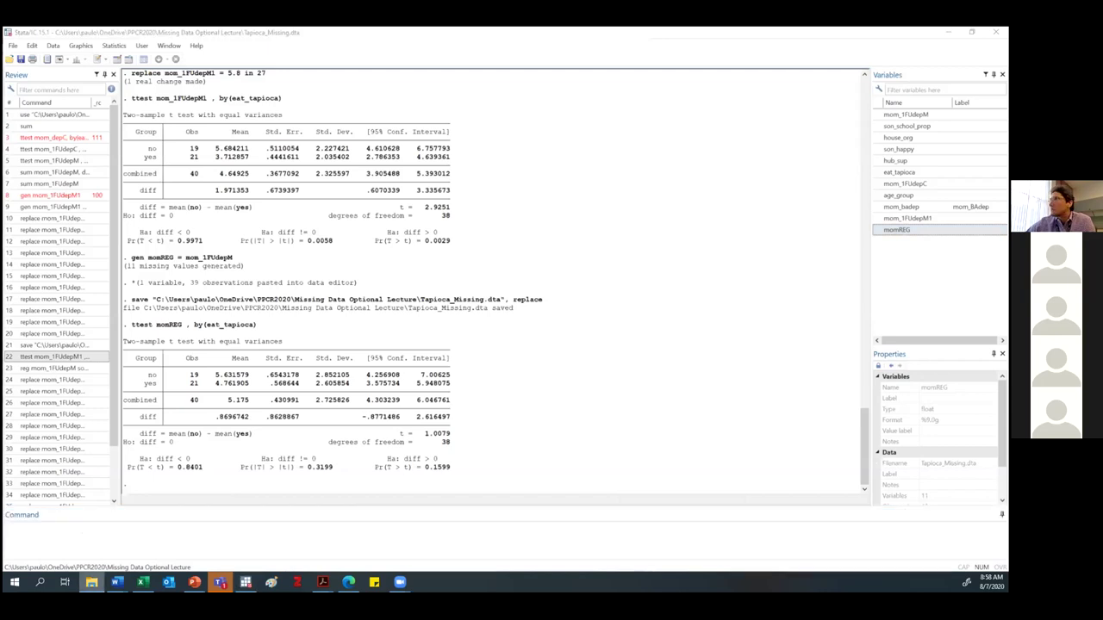
click(948, 32)
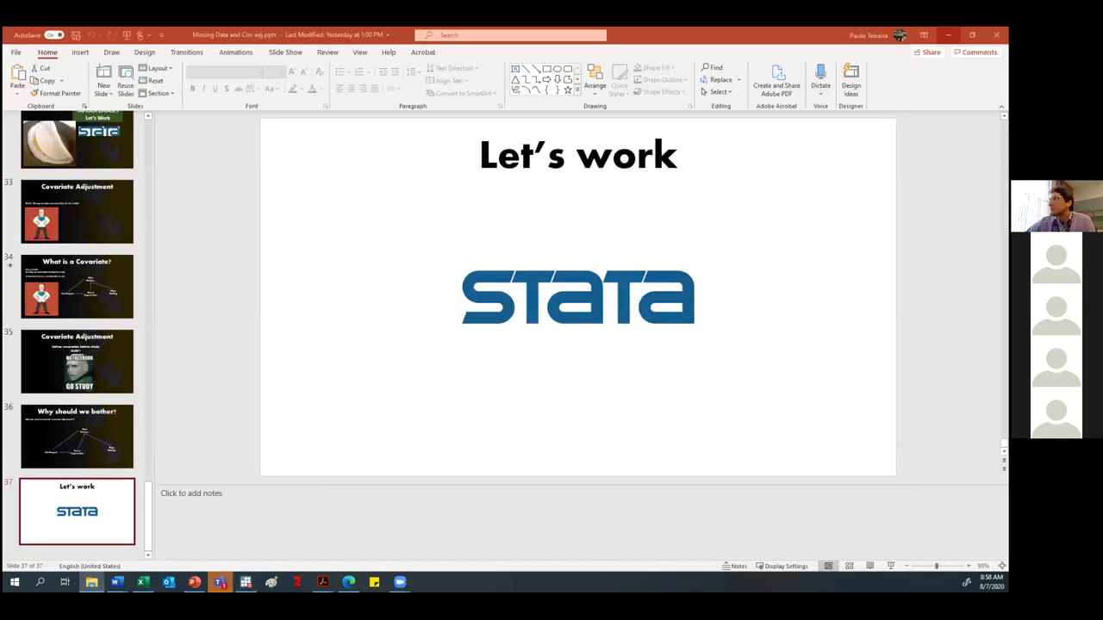
click(948, 32)
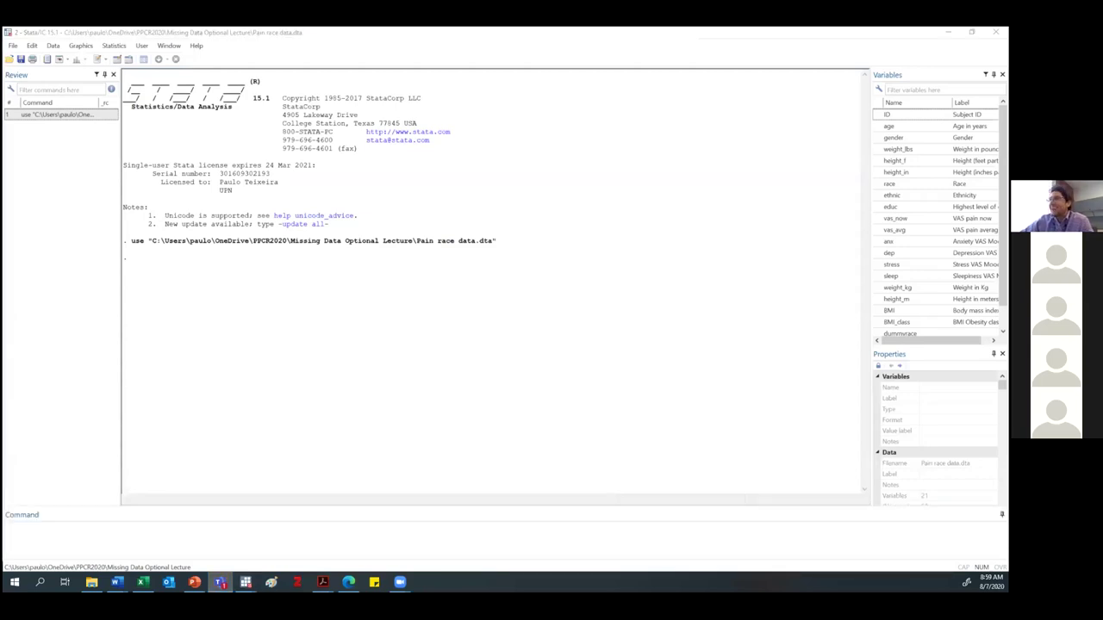
key(alt+Tab)
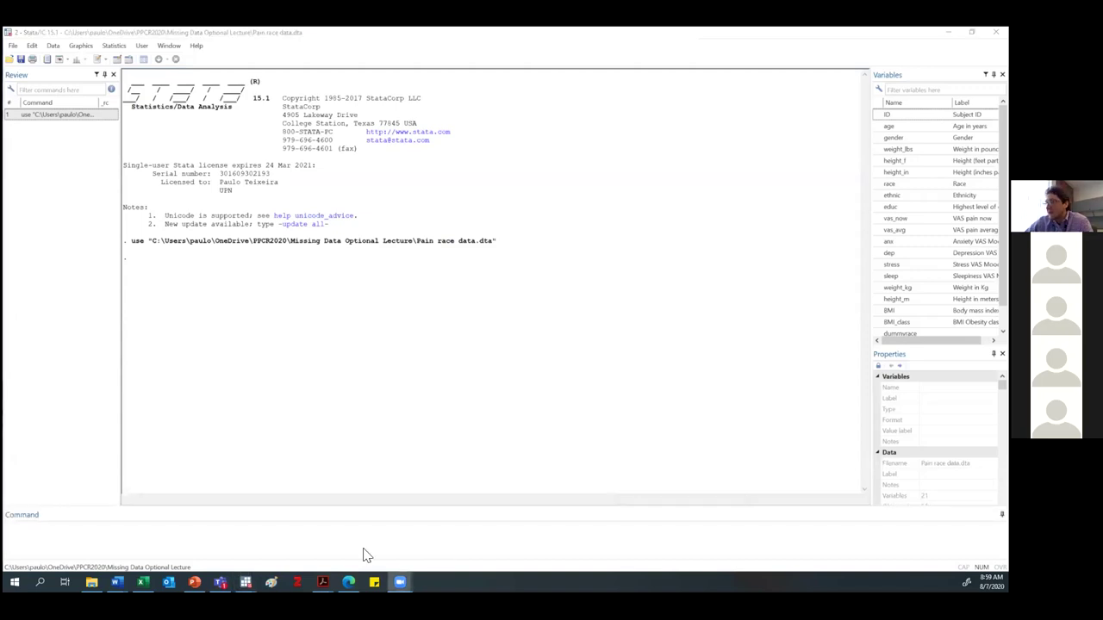
mouse_move(365, 552)
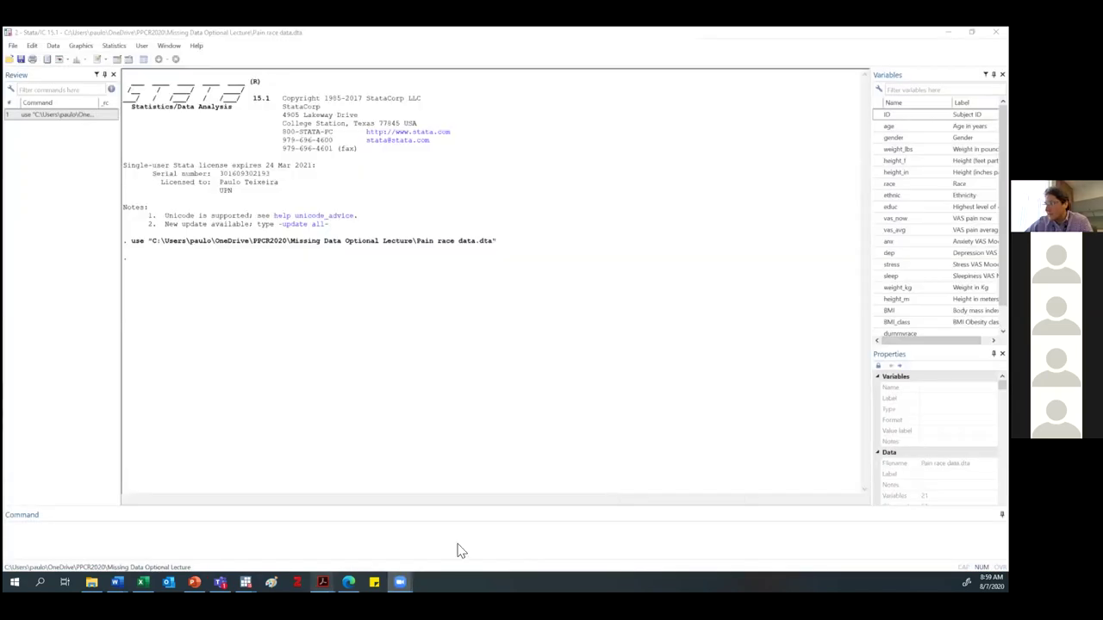
mouse_move(485, 519)
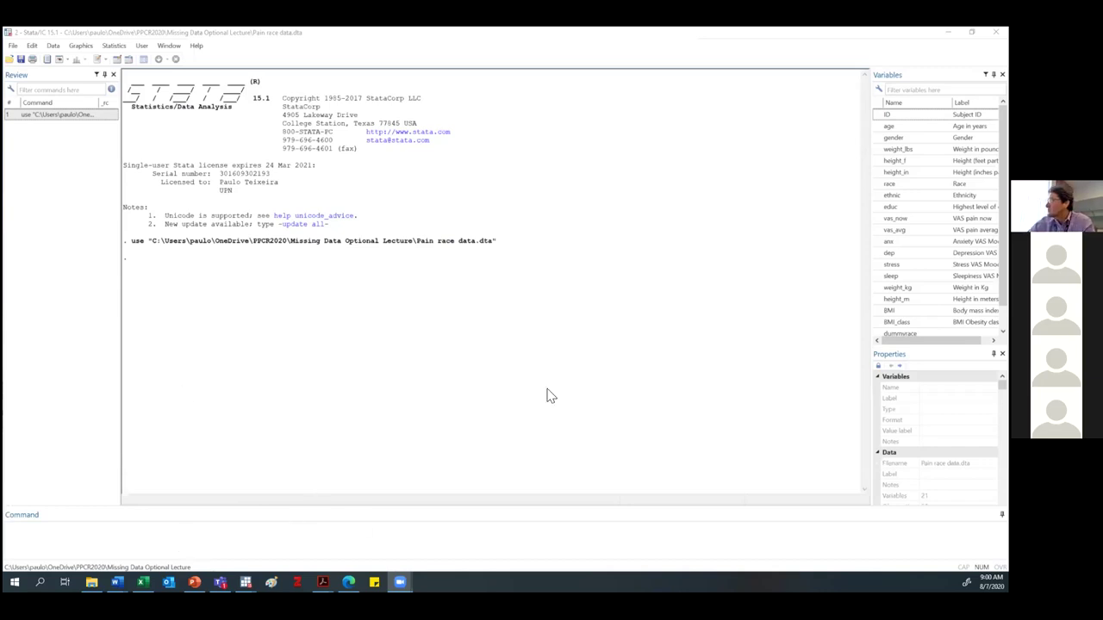
Step: Look through the dataset's variables and summarize the average pain score vas_avg
click(7, 526)
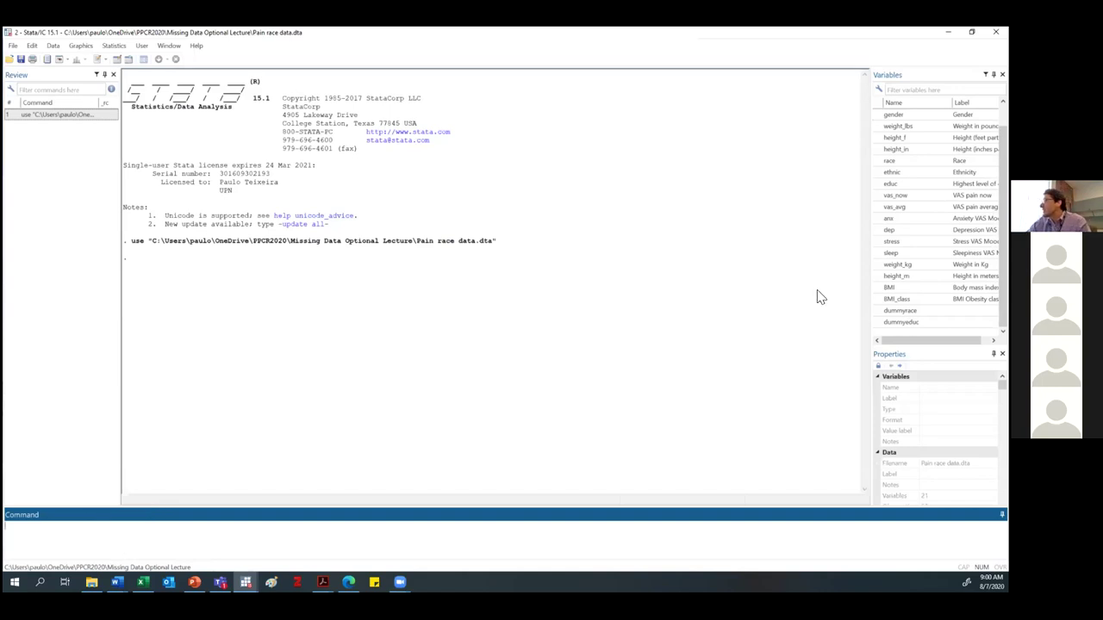
scroll(877, 252, up, 1)
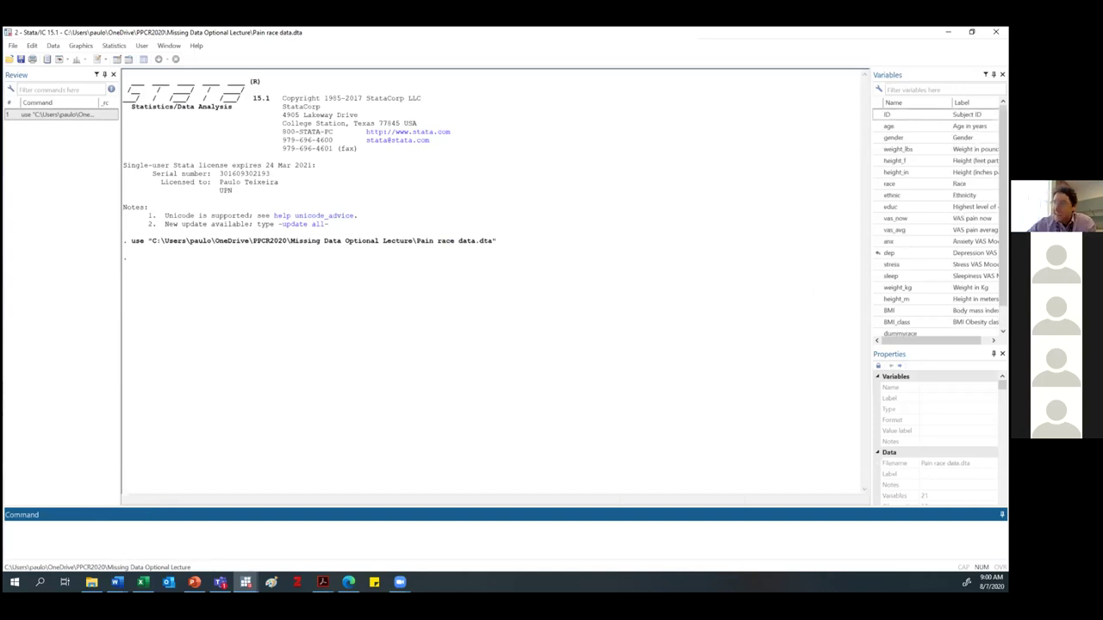
scroll(877, 253, down, 1)
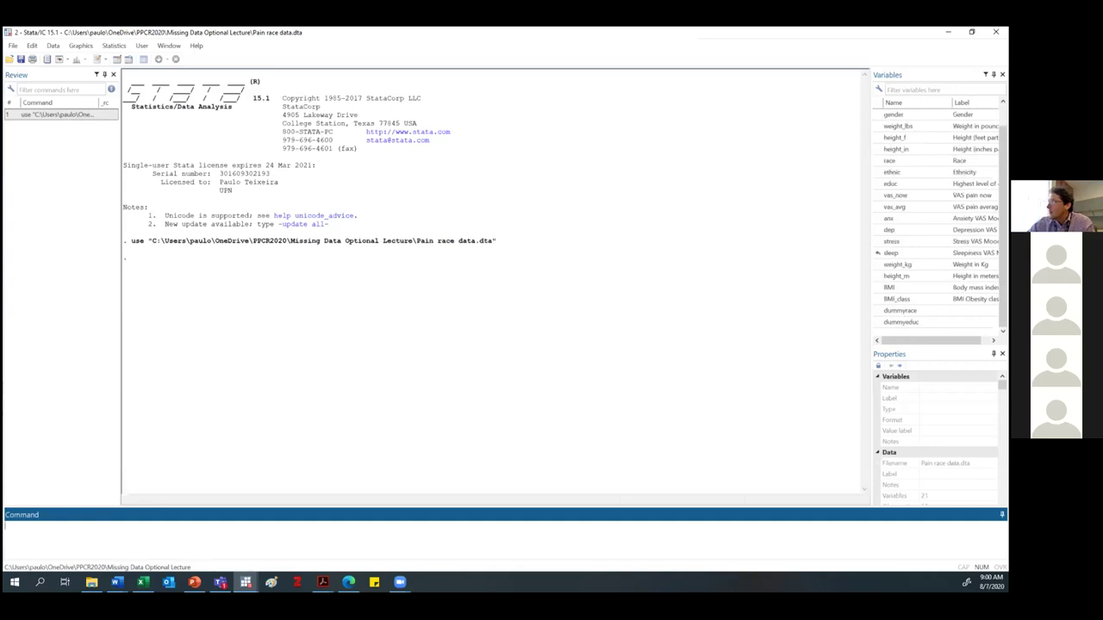
double_click(888, 207)
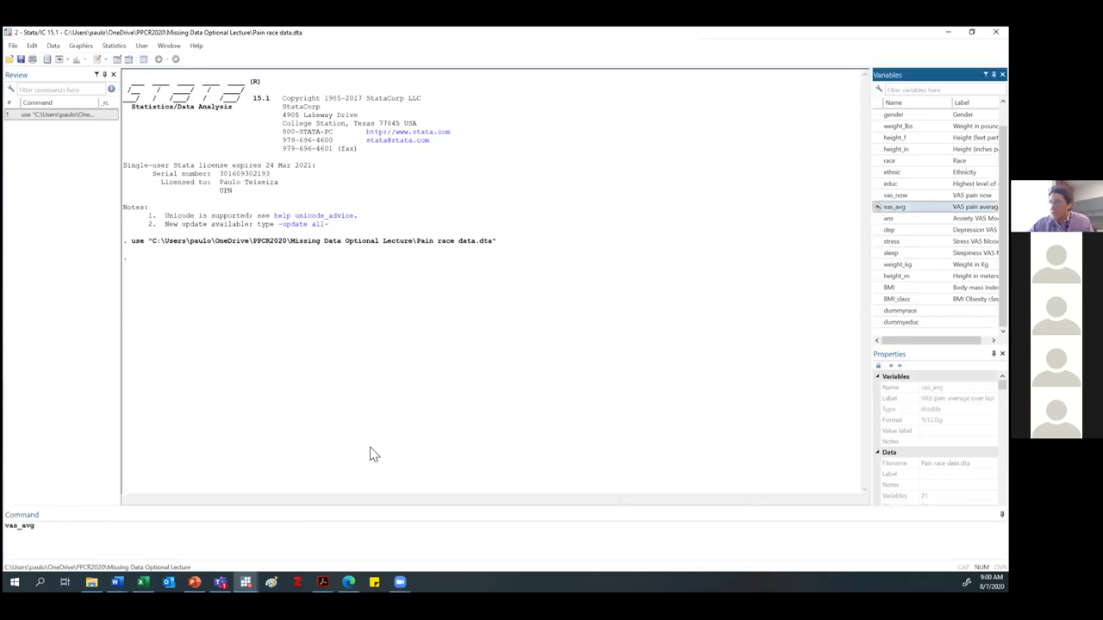
click(11, 528)
text(sum)
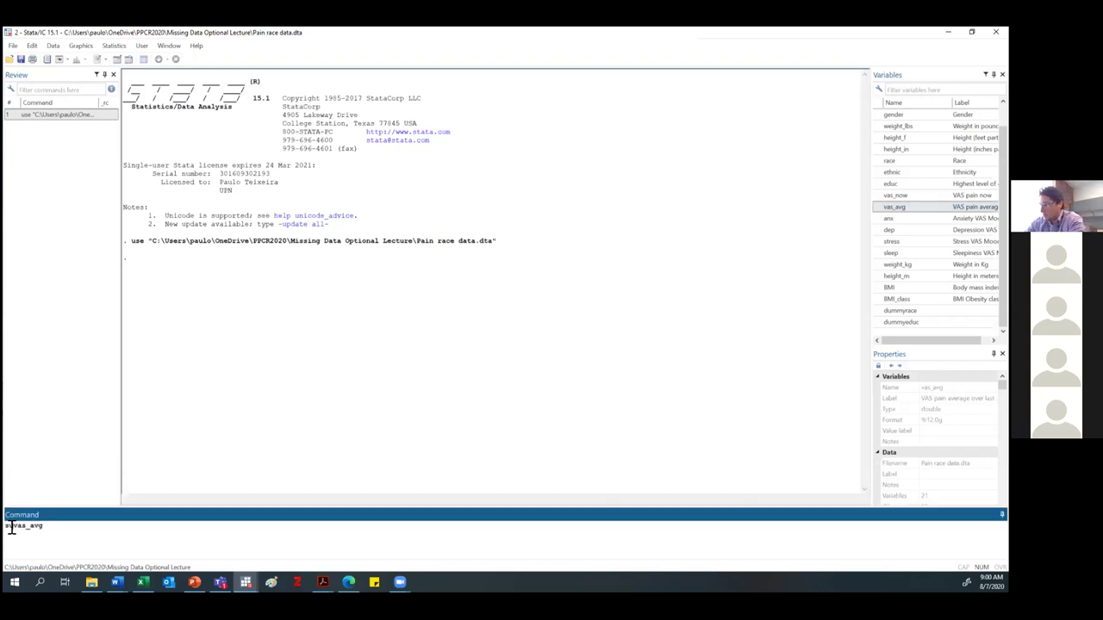
key(Return)
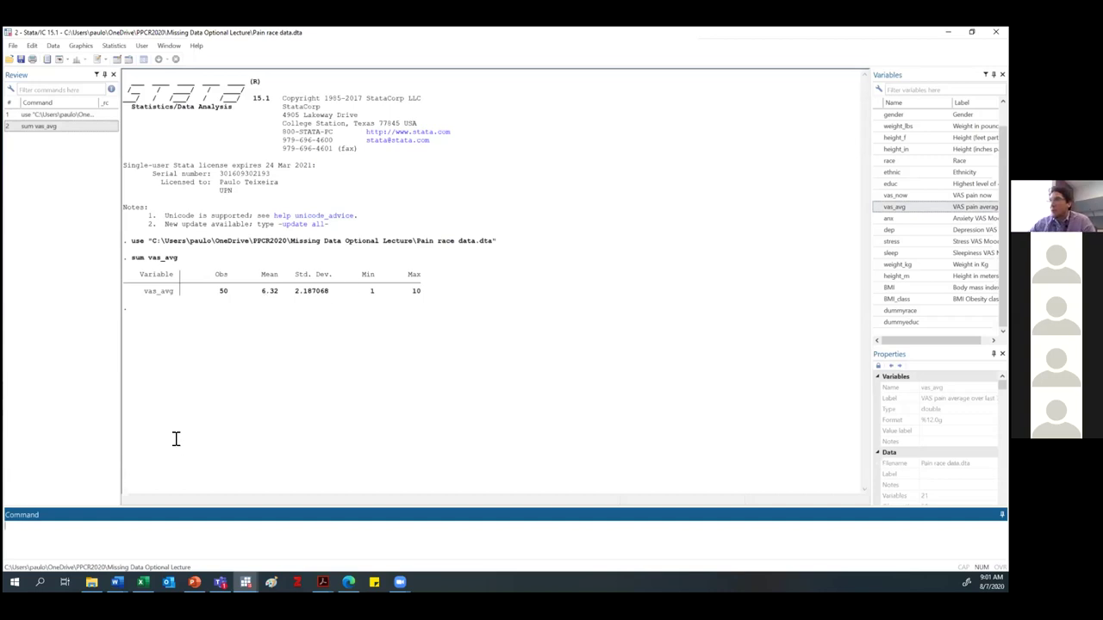
Step: Tabulate the race variable to get the frequency of each category
click(120, 534)
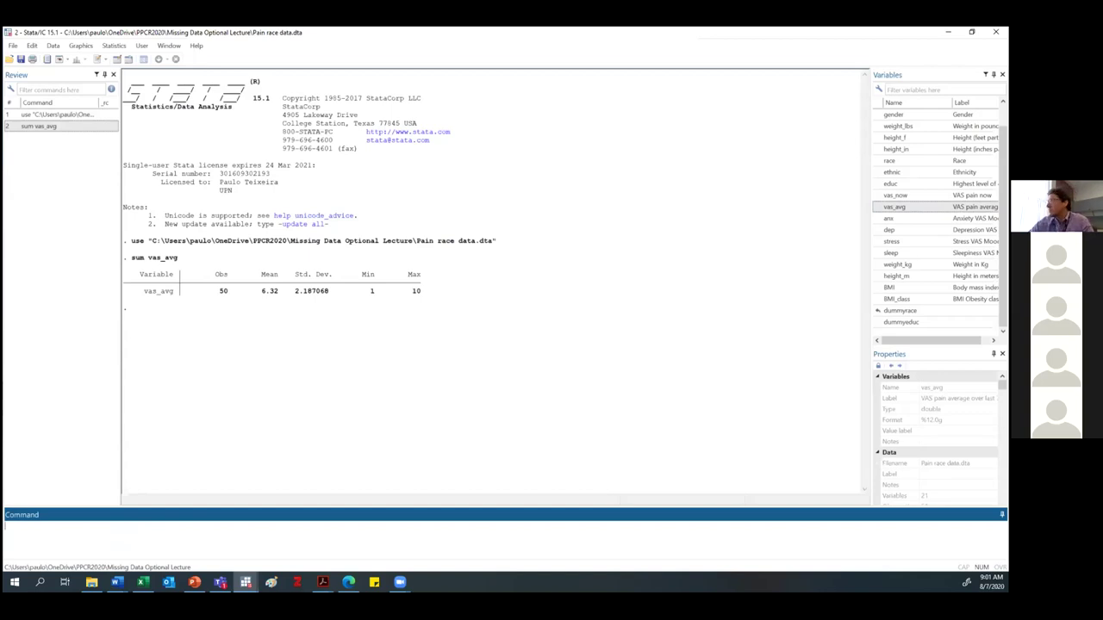
text(tab race)
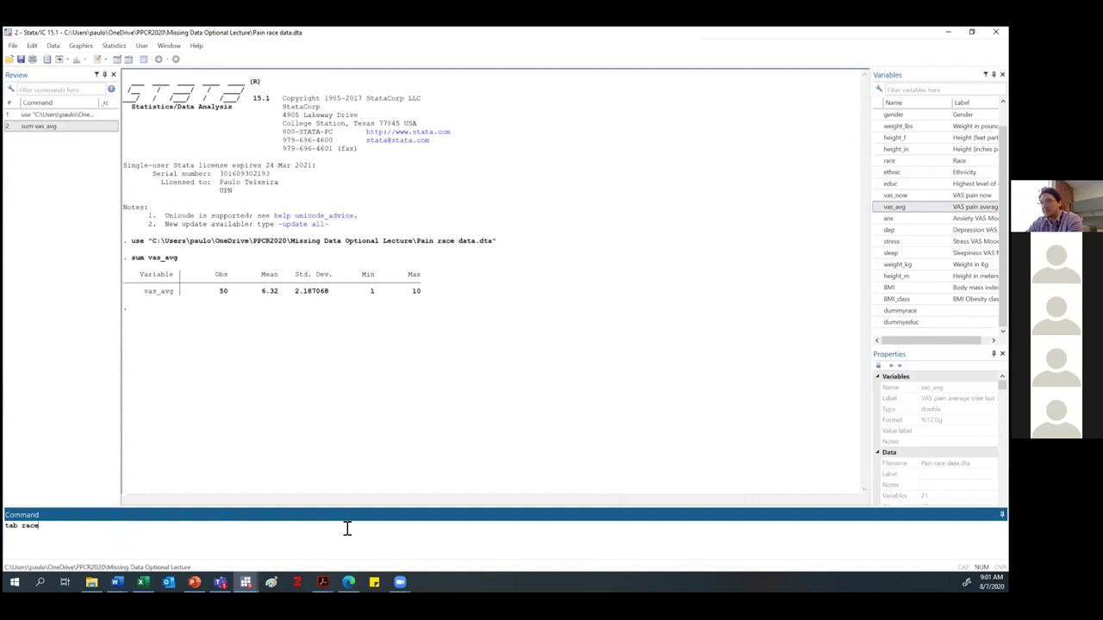
key(Return)
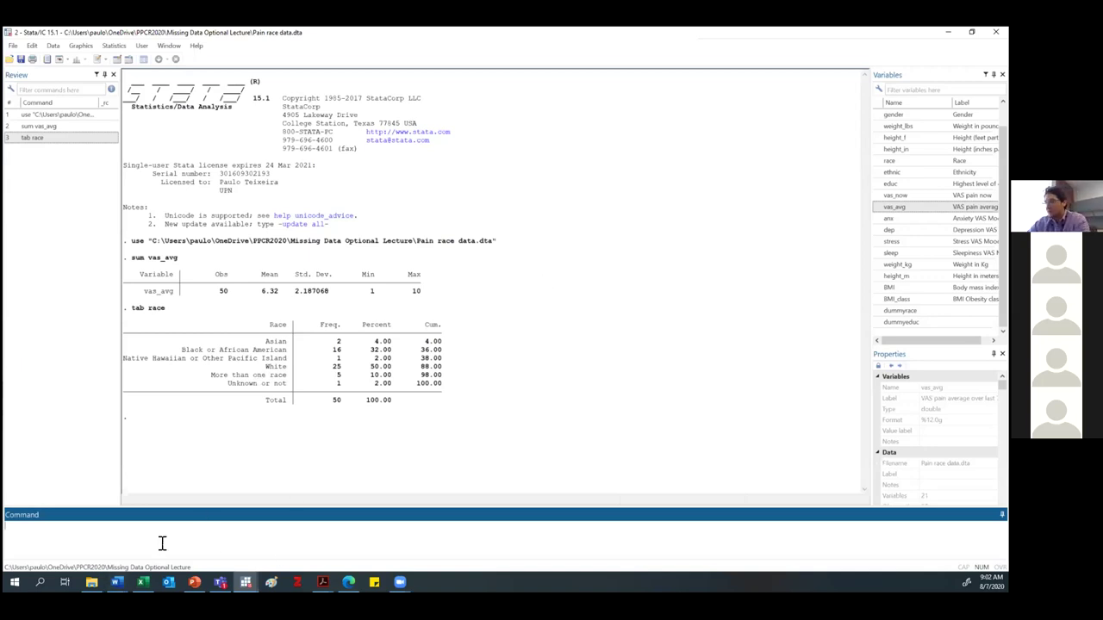
Step: Run a linear regression of vas_avg on dummyrace
text(reg vas_avg)
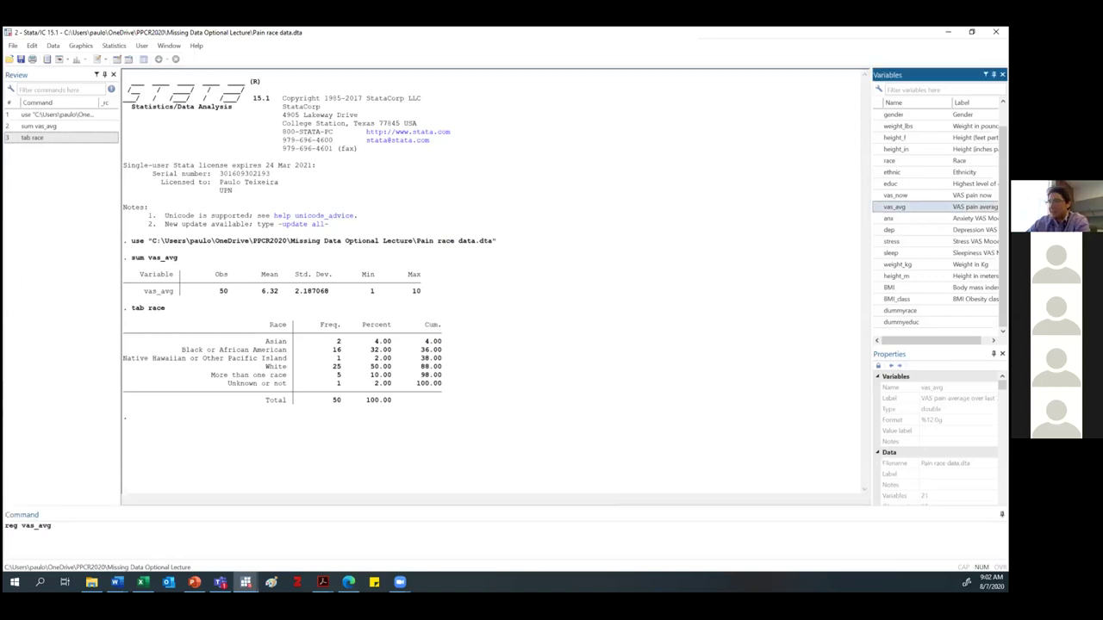
double_click(893, 207)
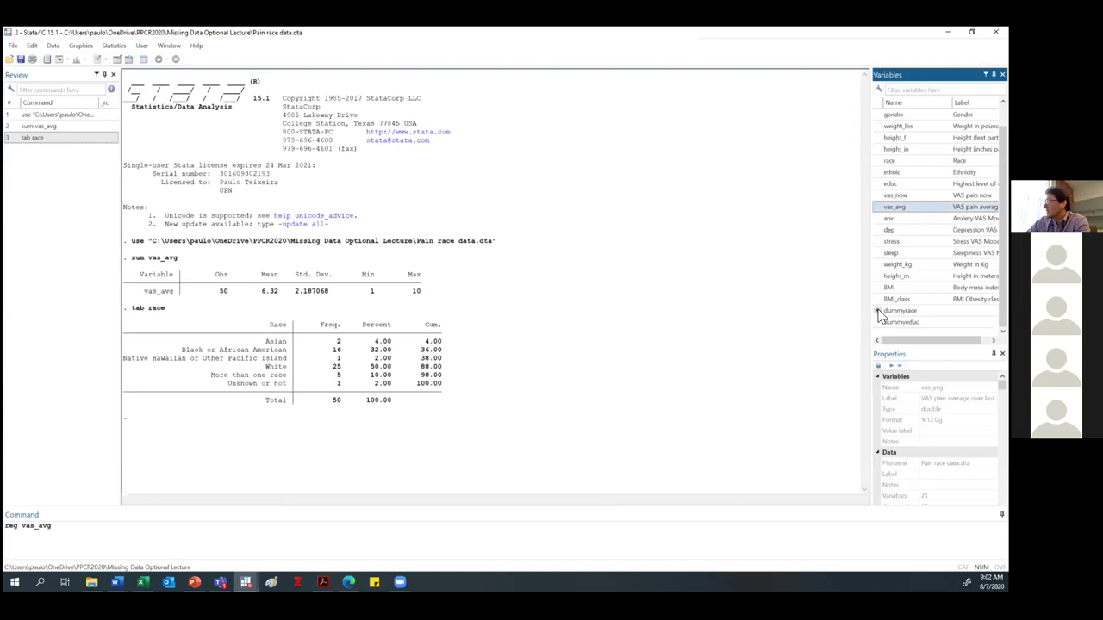
double_click(880, 312)
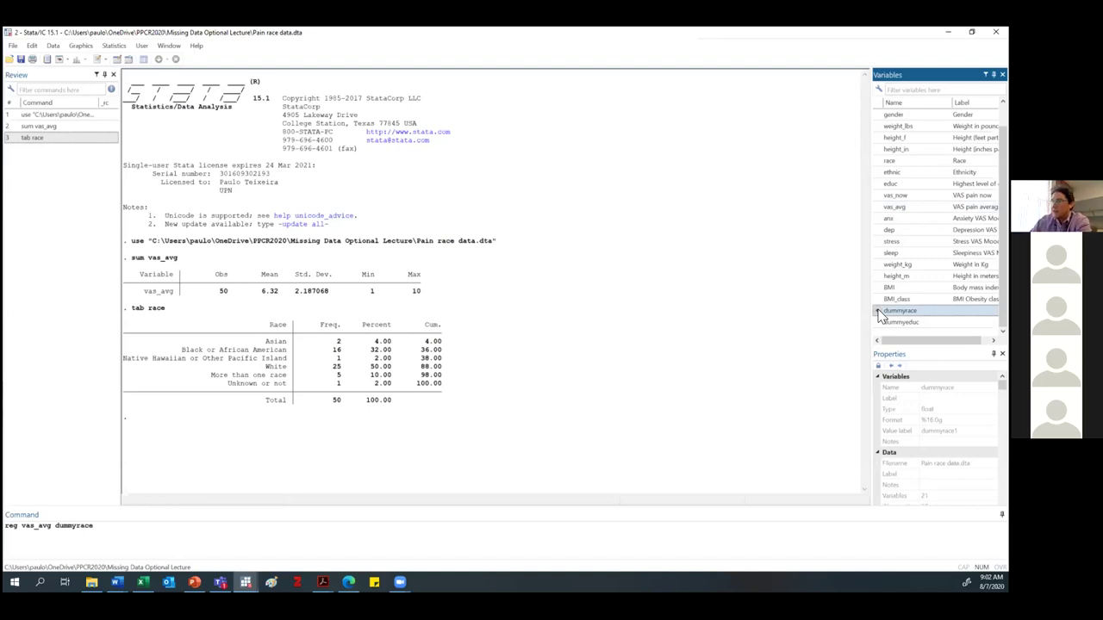
key(Return)
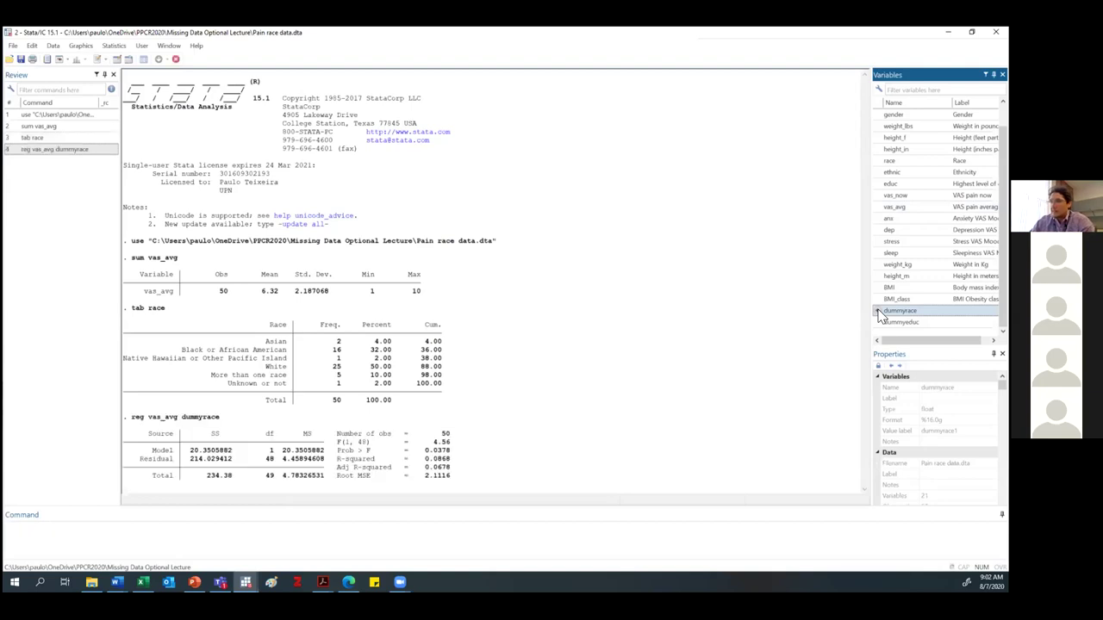
Step: Summarize dummyrace and tabulate its categories
click(197, 529)
text(sum)
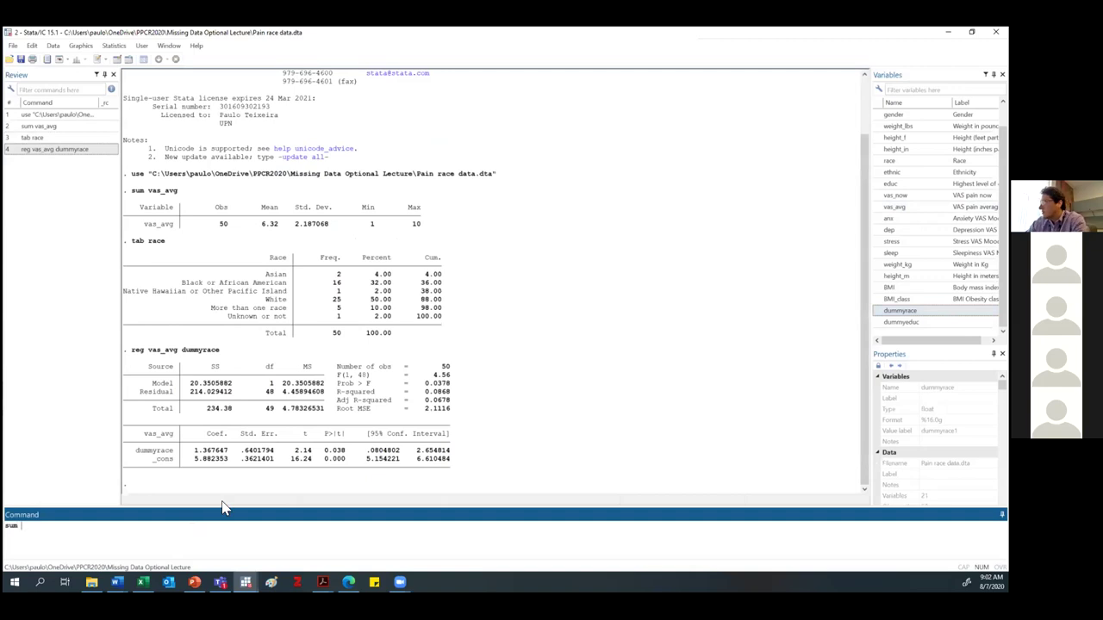
double_click(896, 310)
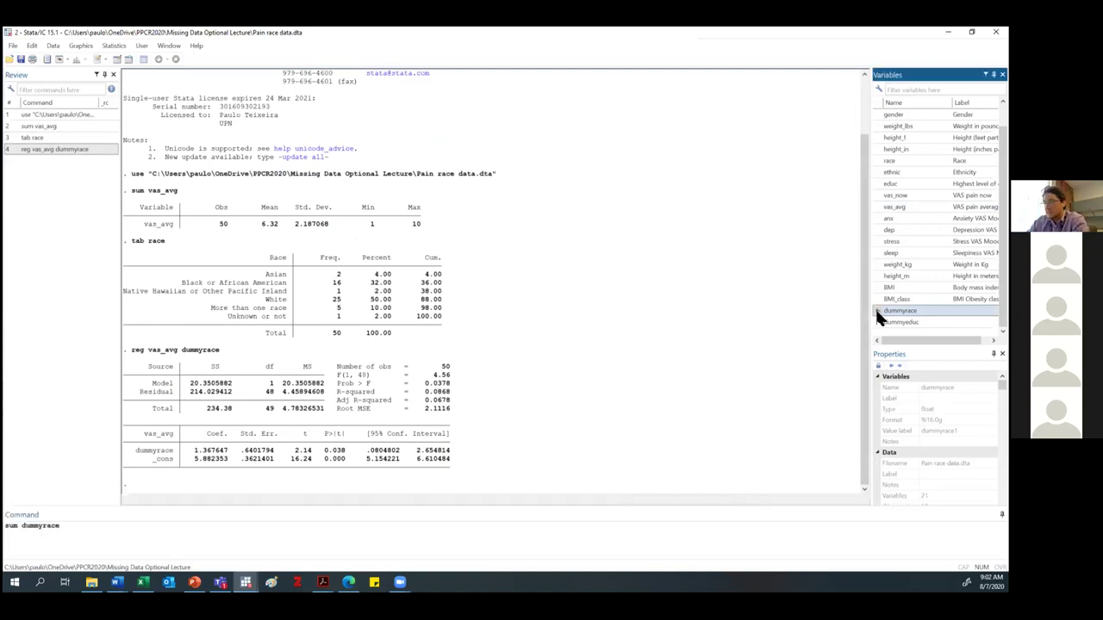
key(Return)
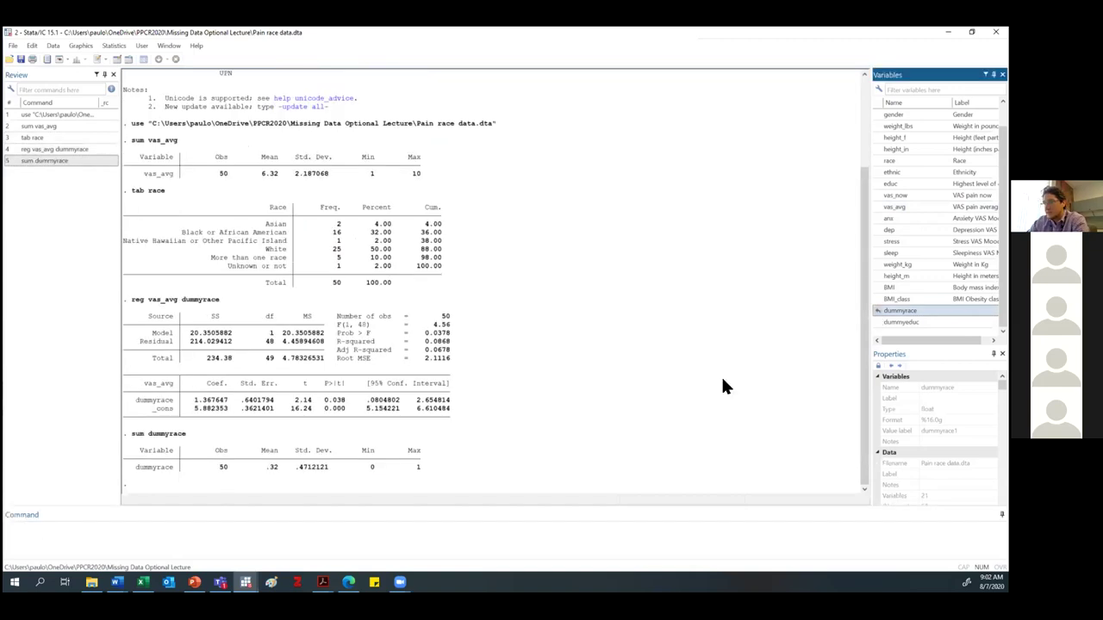
click(253, 532)
text(tab)
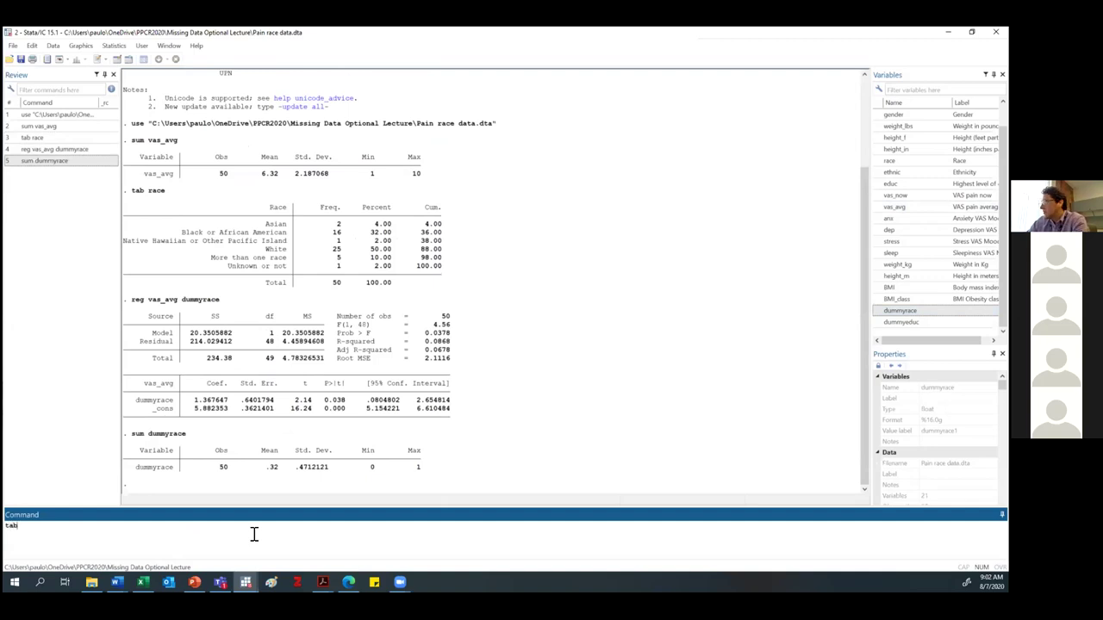
double_click(887, 312)
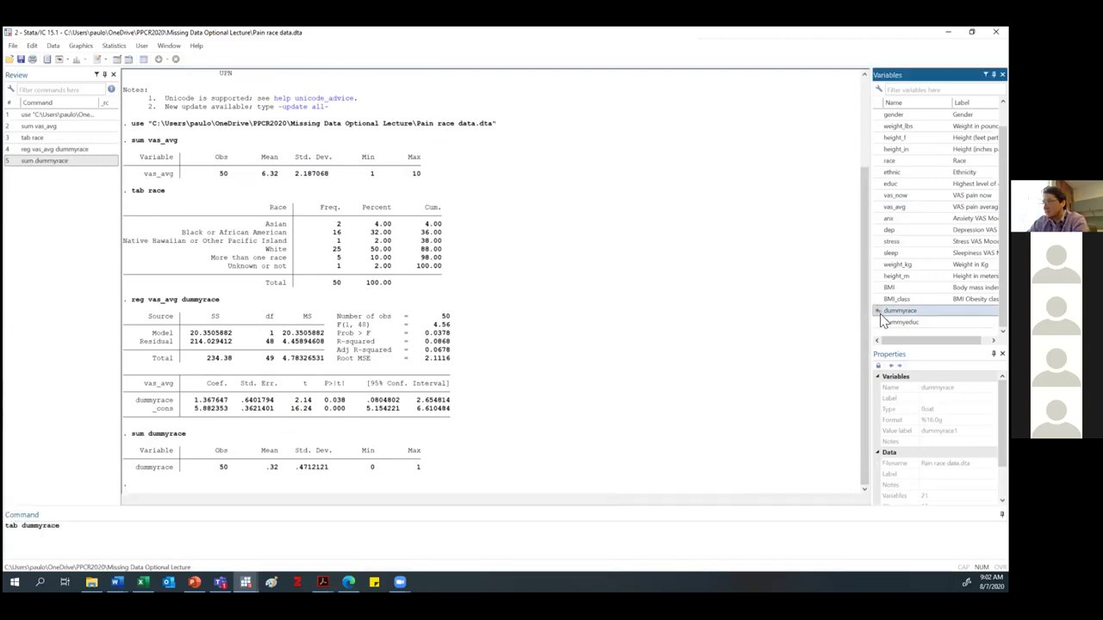
key(Return)
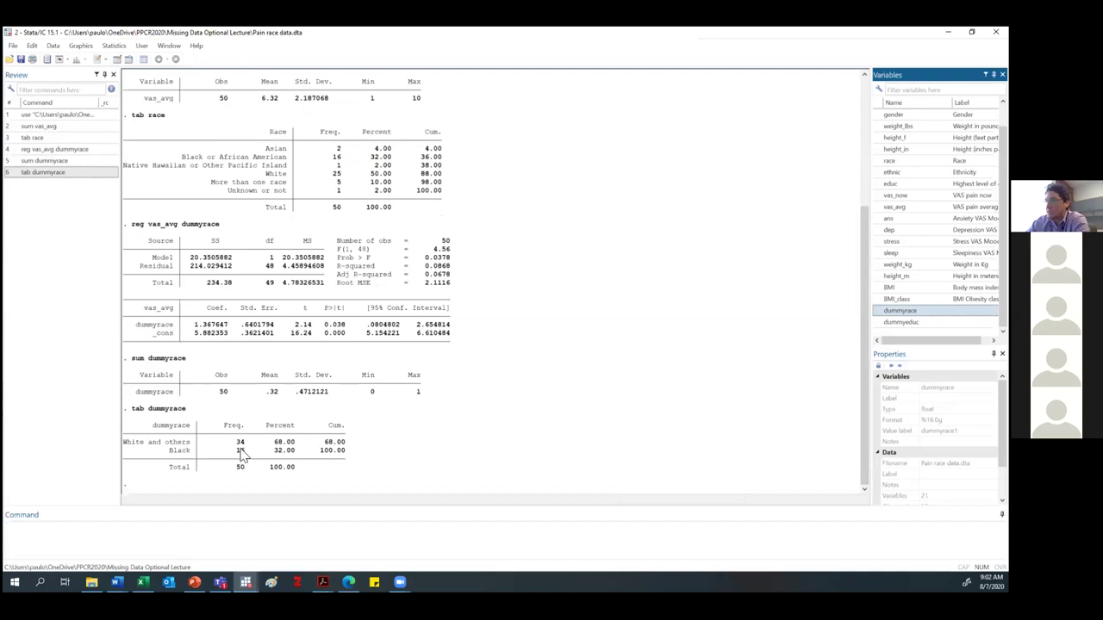
Step: Rerun the earlier regression of vas_avg on dummyrace and recall its command for editing
click(53, 152)
double_click(50, 147)
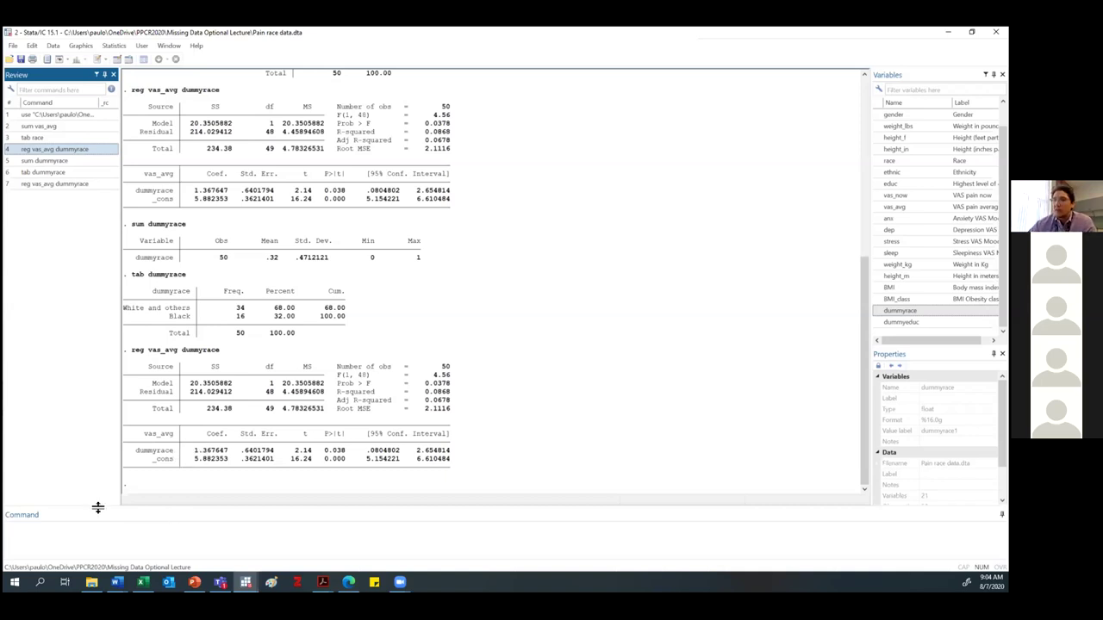
click(74, 185)
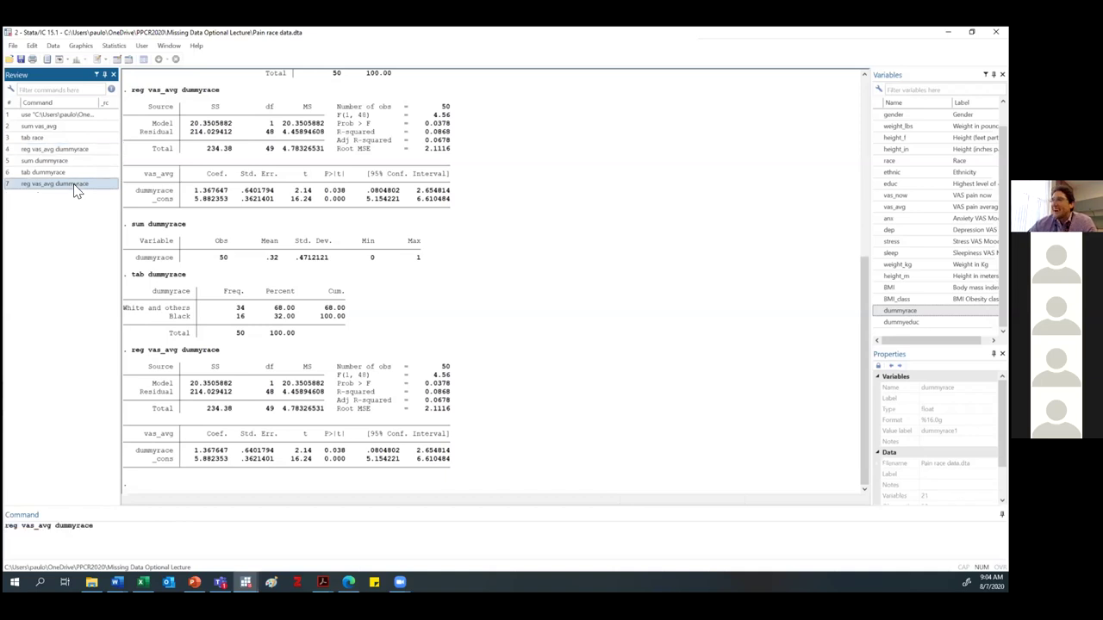
click(130, 529)
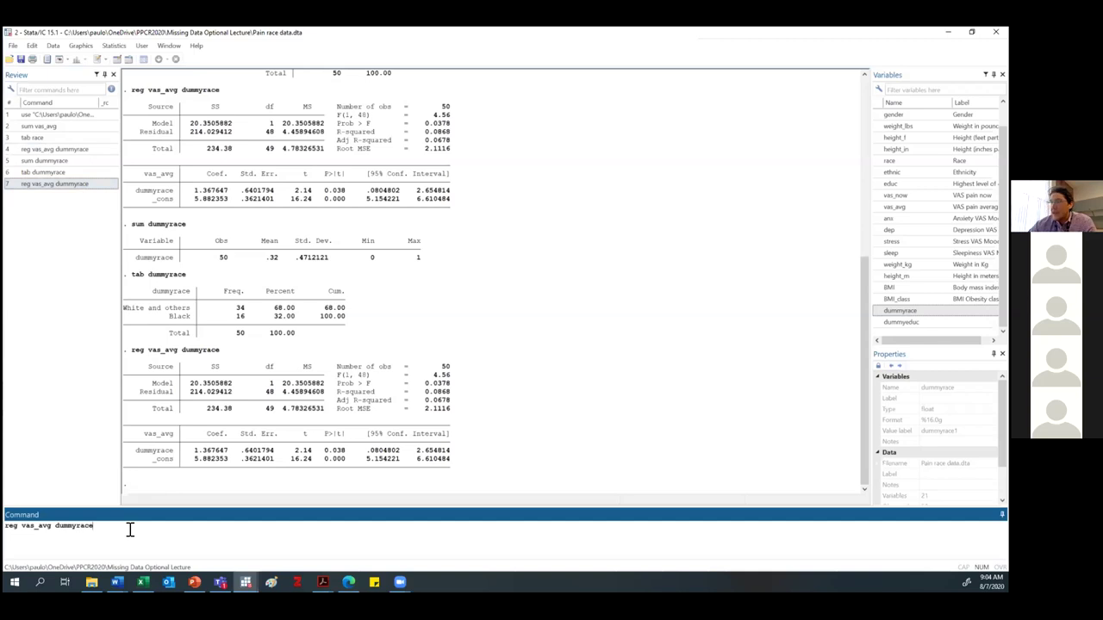
Step: Replace the recalled command and tabulate the education level educ and its two-category version dummyeduc
key(ctrl+a)
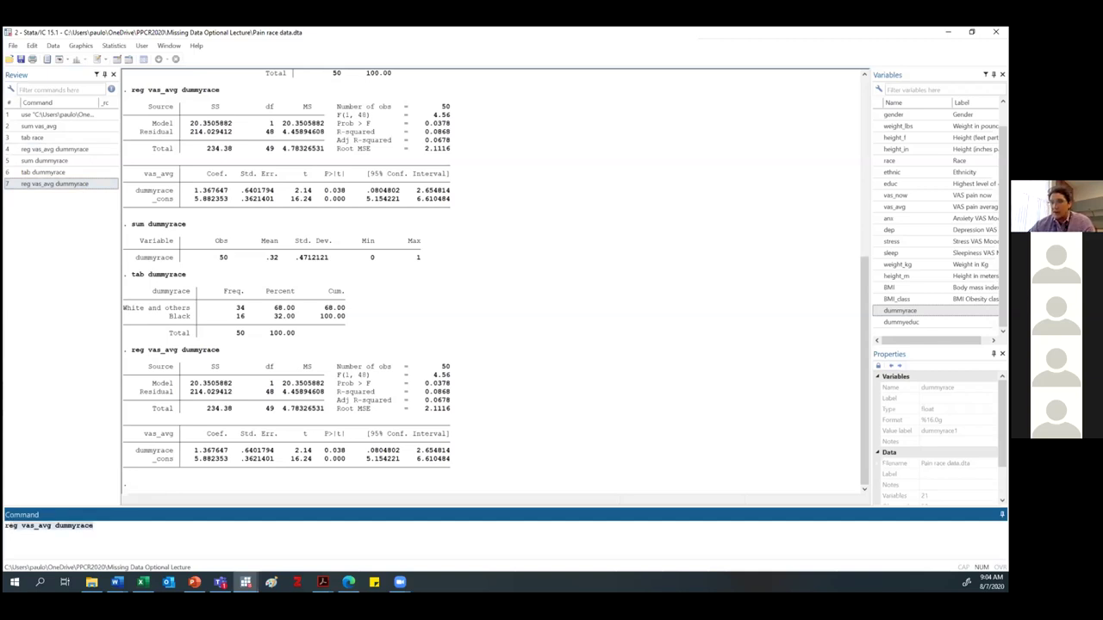
text(tab educ)
key(Return)
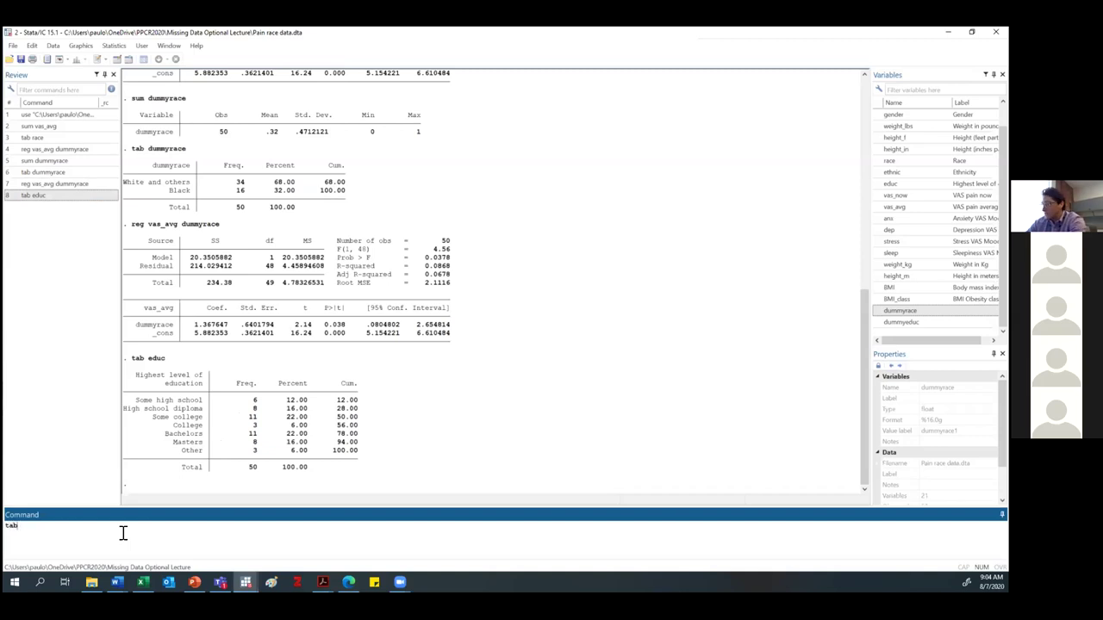
double_click(879, 322)
key(Return)
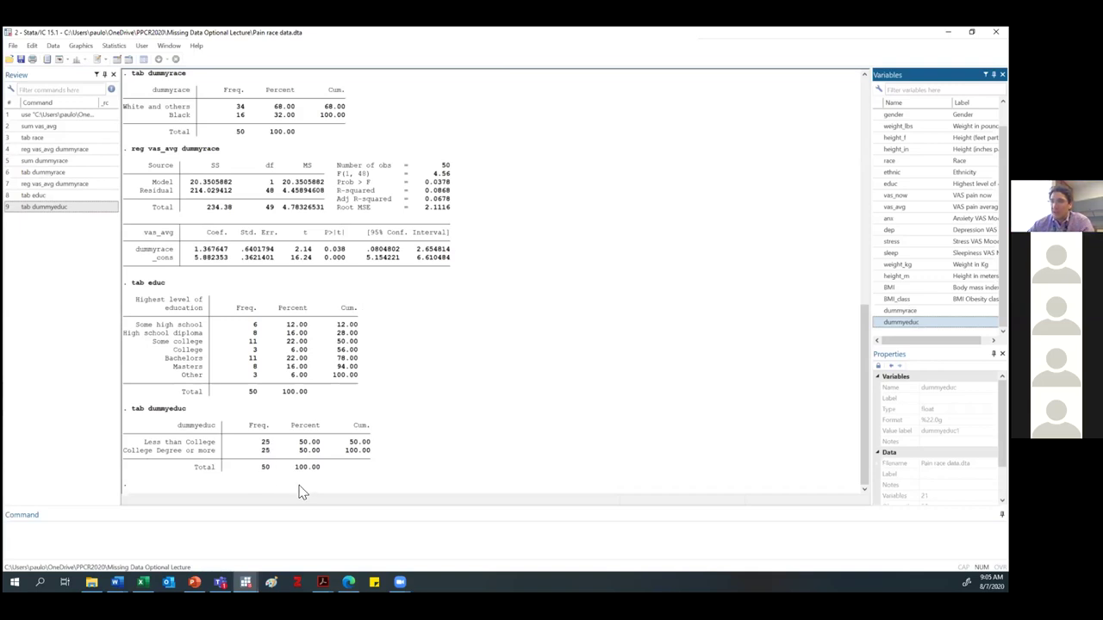
click(196, 533)
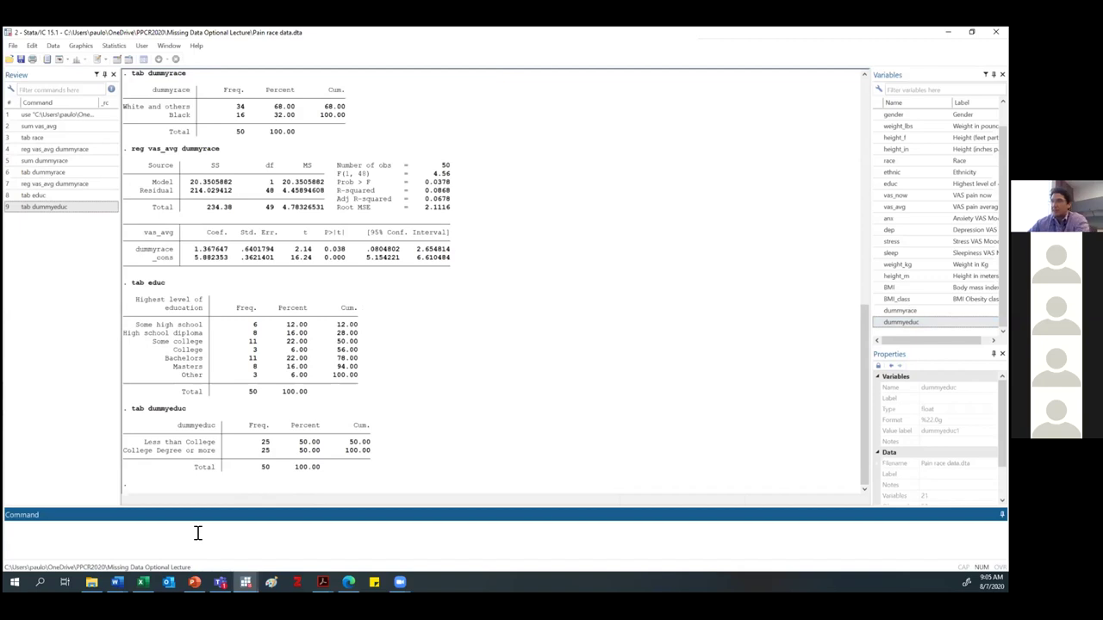
Step: Run a linear regression of vas_avg on dummyrace with dummyeduc added as a covariate
click(31, 185)
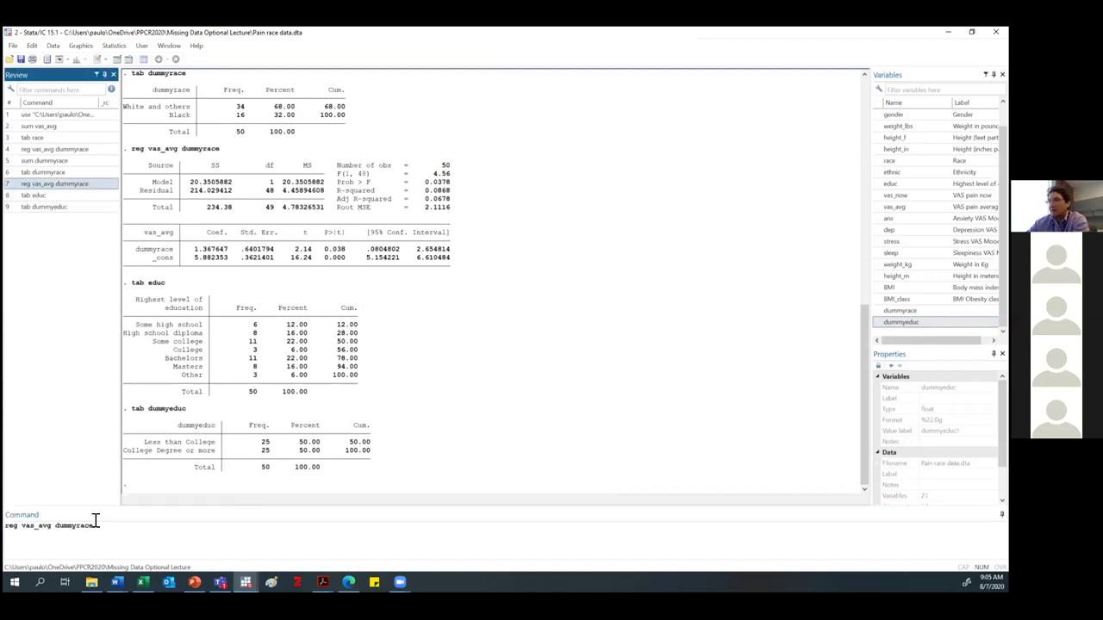
click(90, 529)
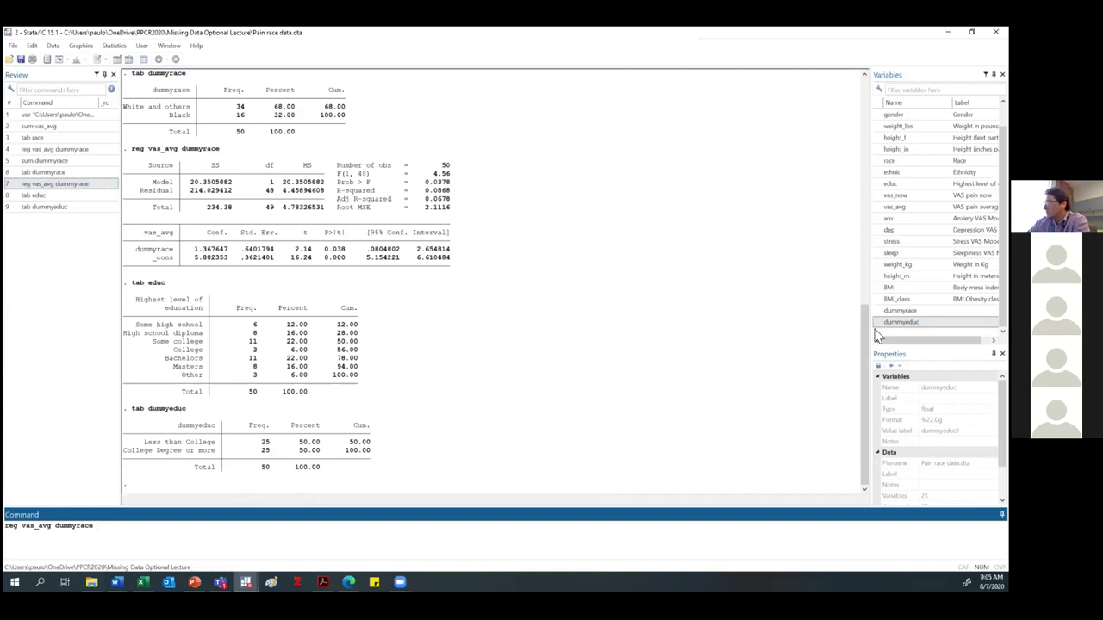
click(879, 323)
key(Return)
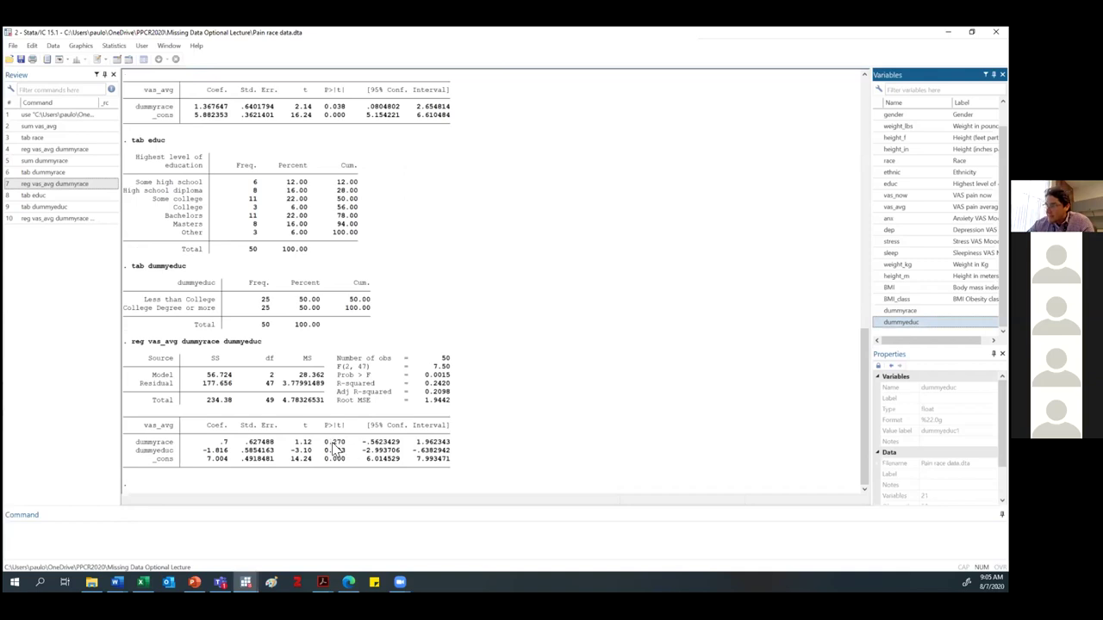
Step: Compare the dummyrace coefficient, p-value and R-squared between the unadjusted regression and the one adjusted for dummyeduc
scroll(289, 427, up, 8)
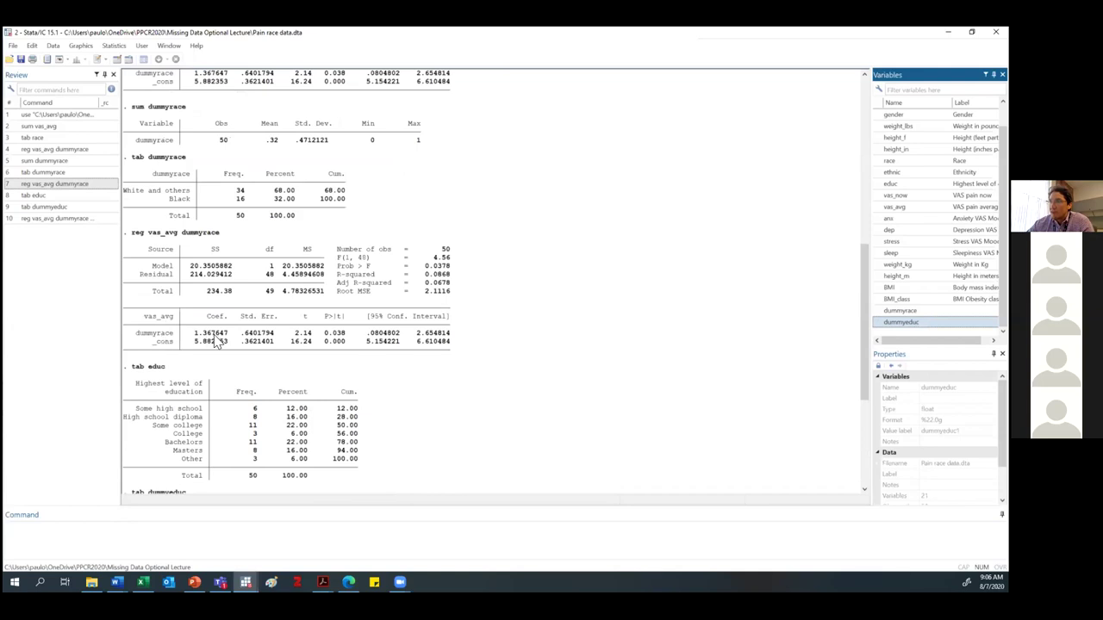
scroll(226, 362, down, 8)
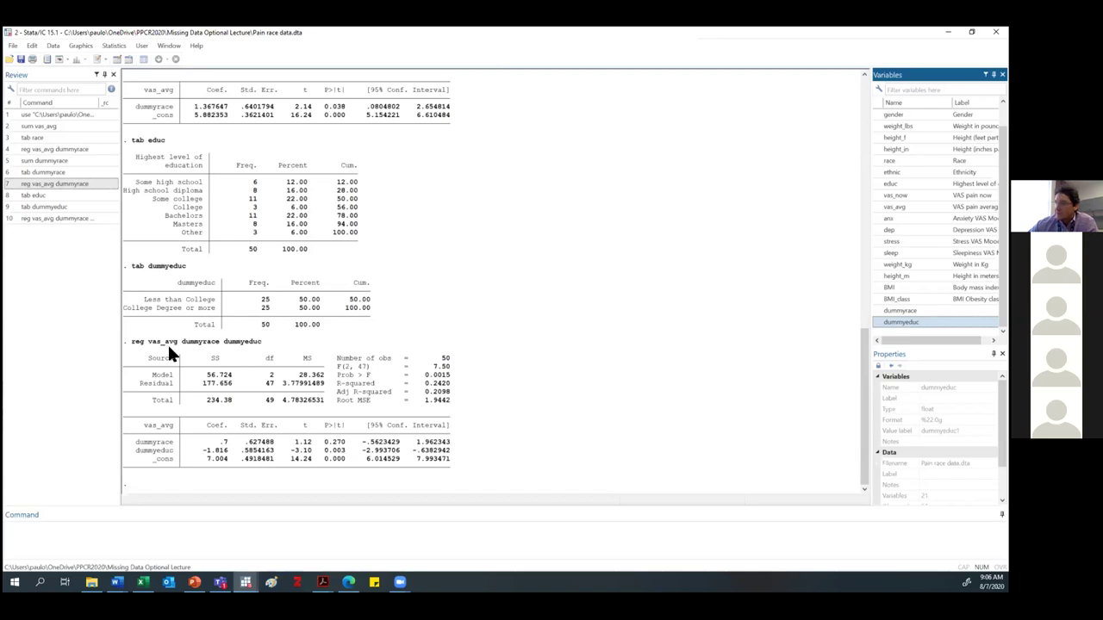
scroll(167, 343, up, 4)
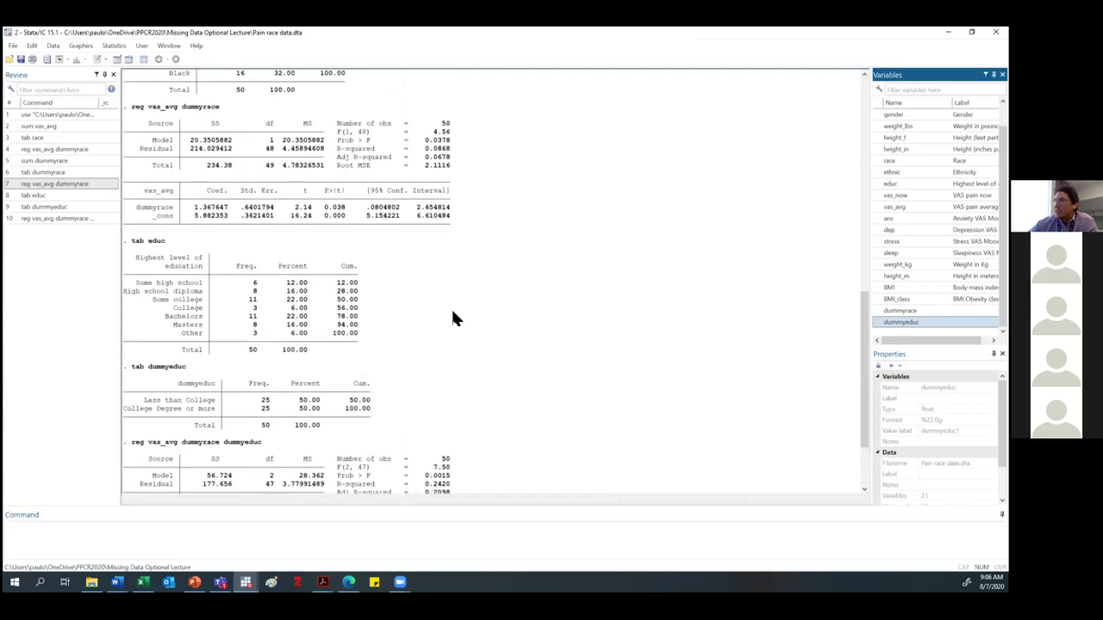
scroll(233, 271, up, 3)
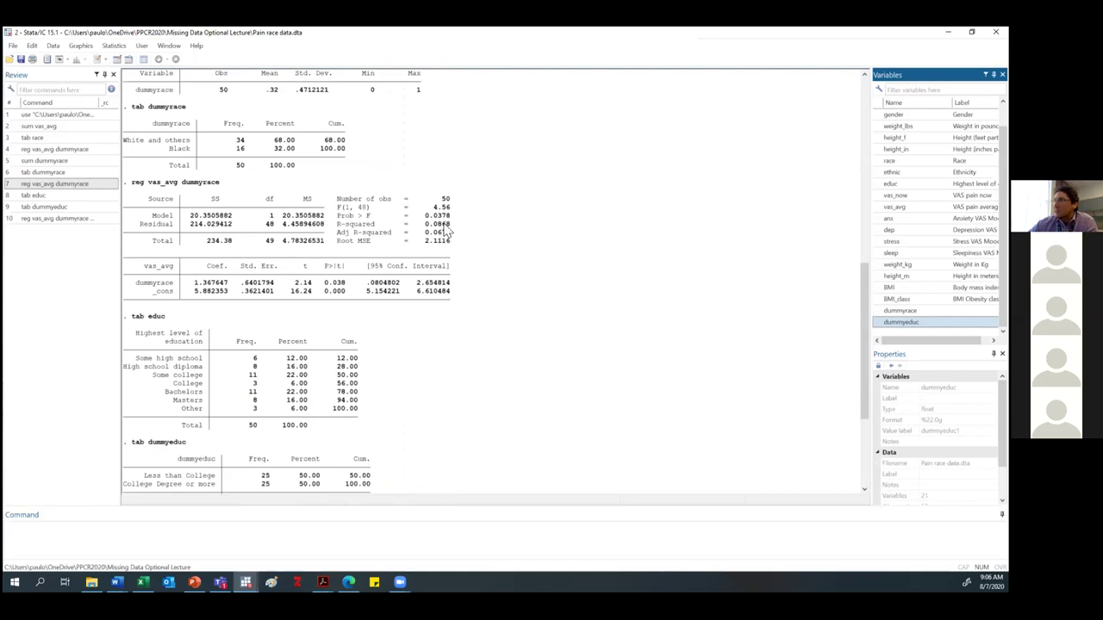
scroll(438, 329, down, 7)
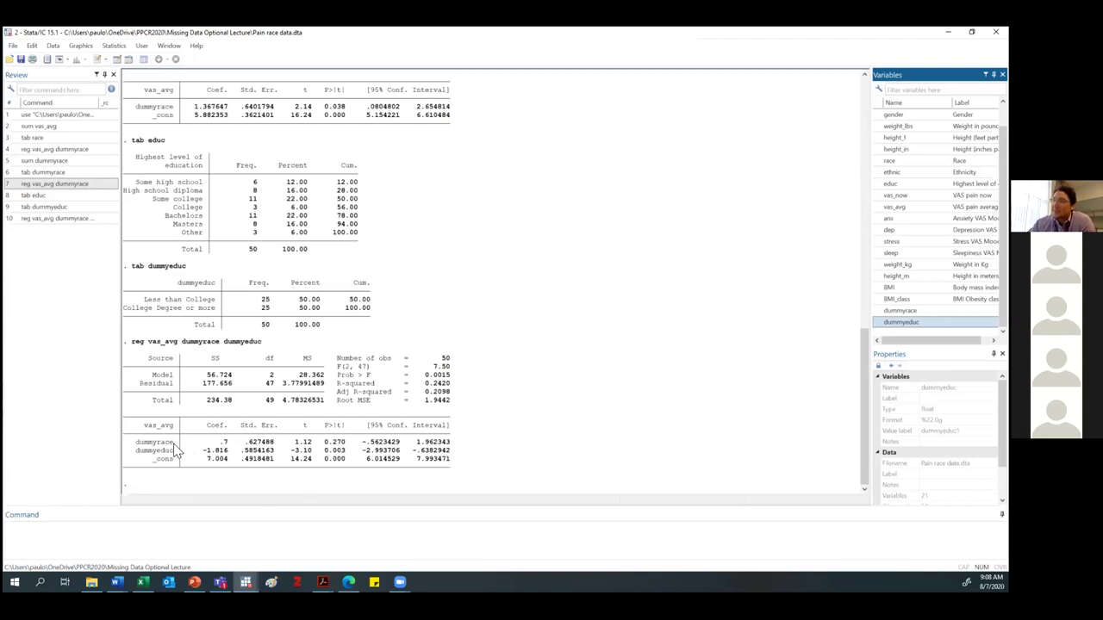
scroll(190, 442, up, 6)
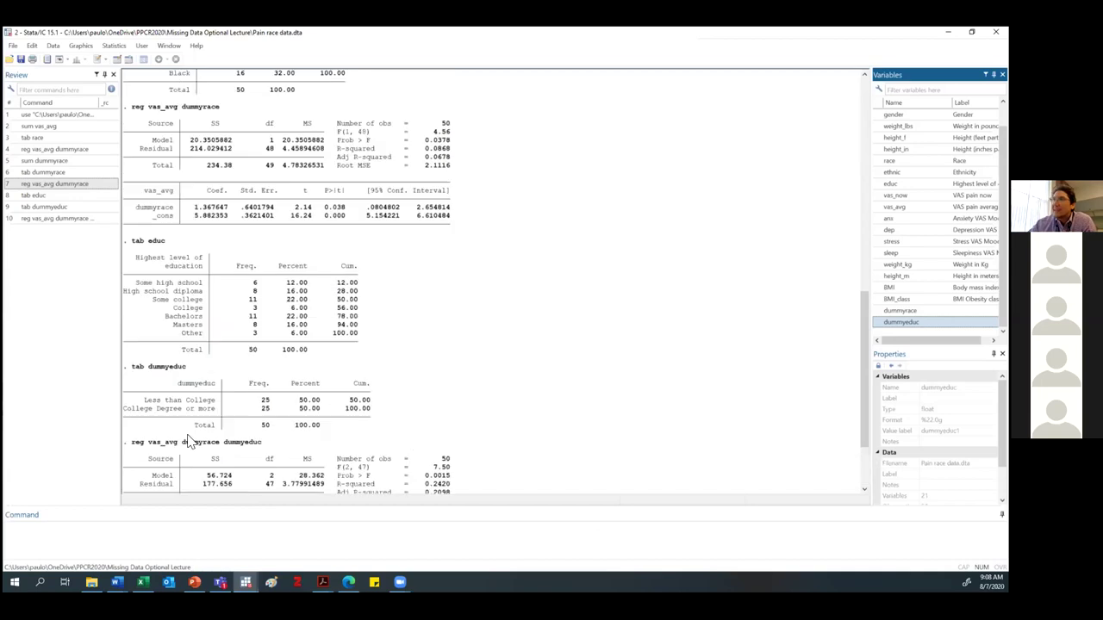
scroll(190, 443, up, 3)
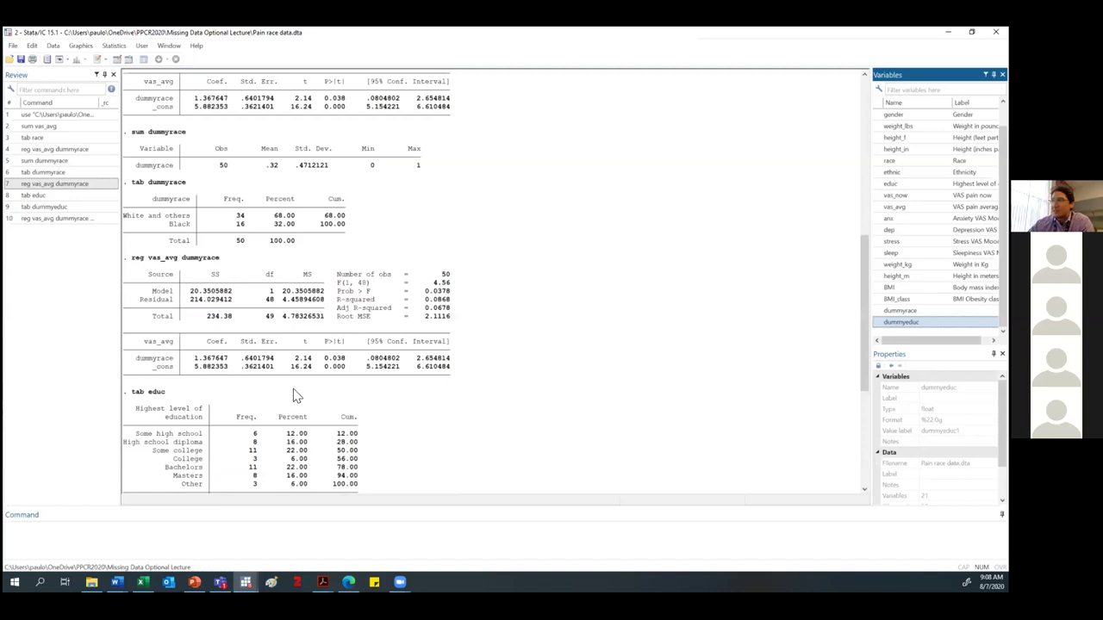
scroll(296, 392, down, 9)
scroll(293, 397, down, 1)
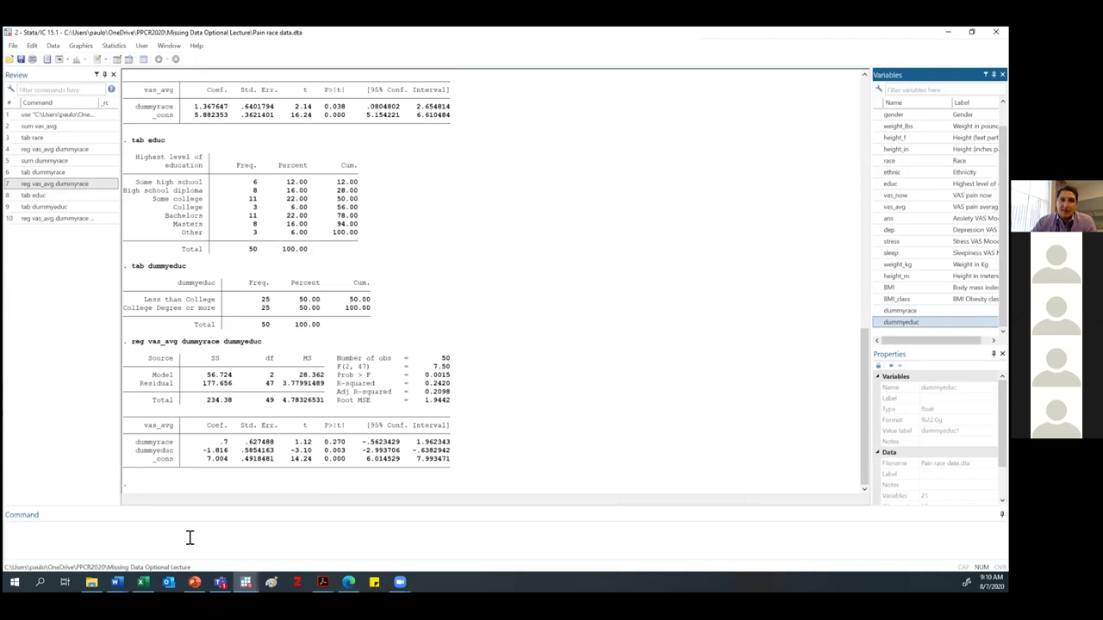
Step: Draw box plots of educ split by dummyrace with graph box educ, by(dummyrace)
click(200, 535)
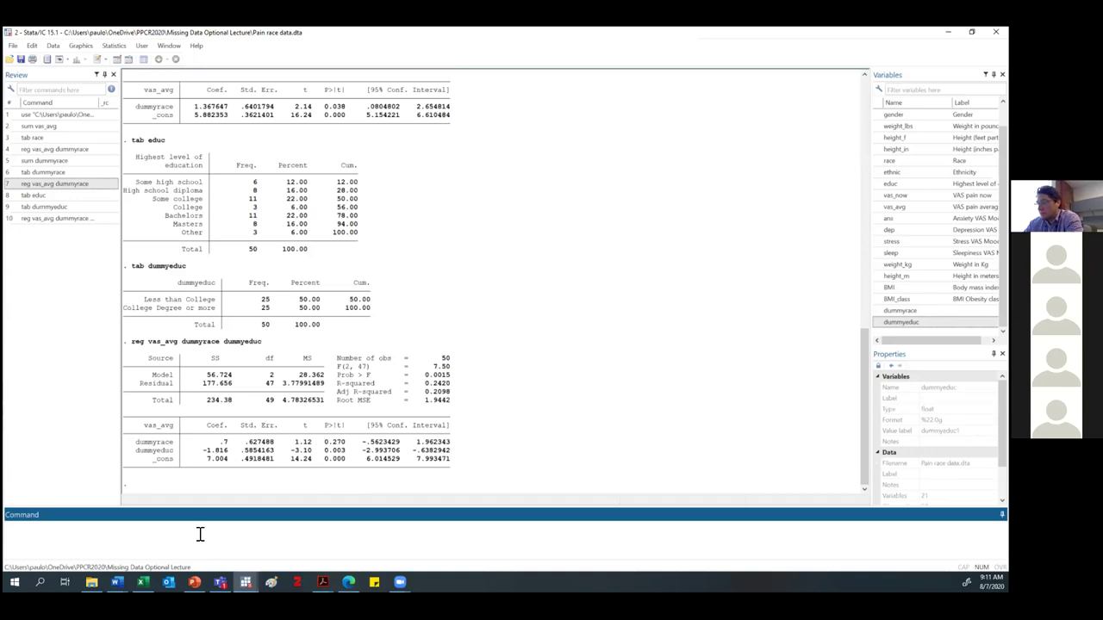
text(graph box)
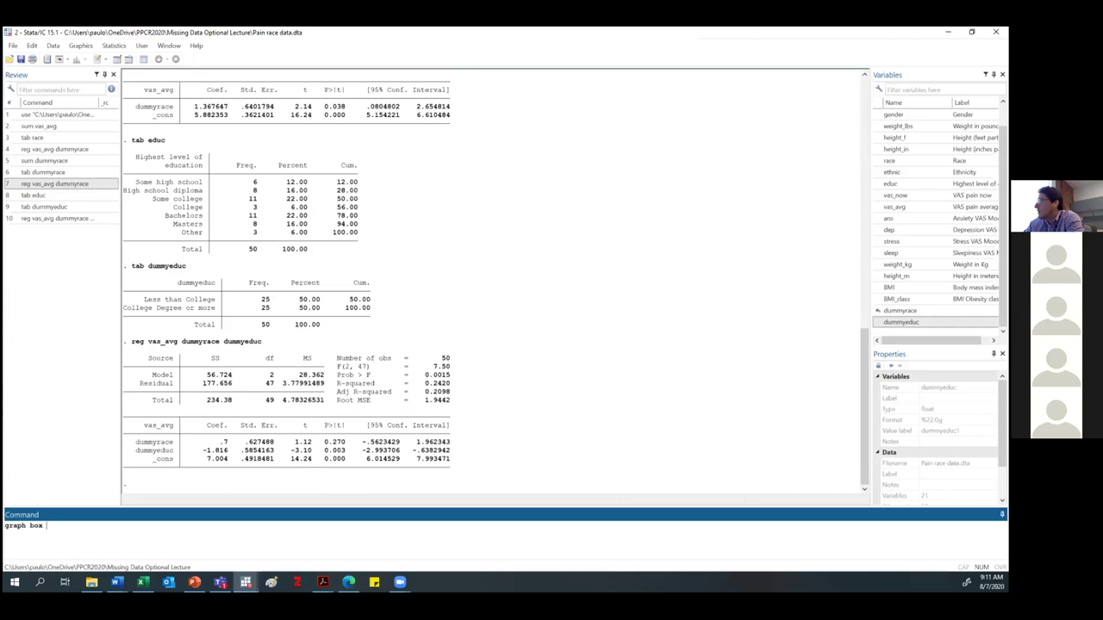
scroll(883, 219, up, 1)
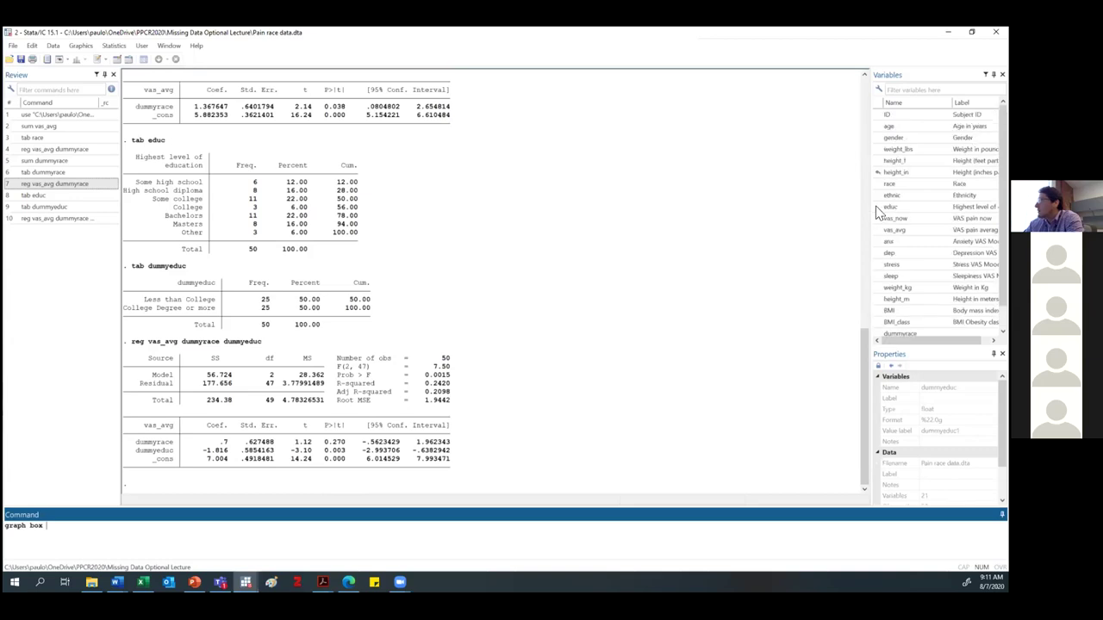
double_click(889, 207)
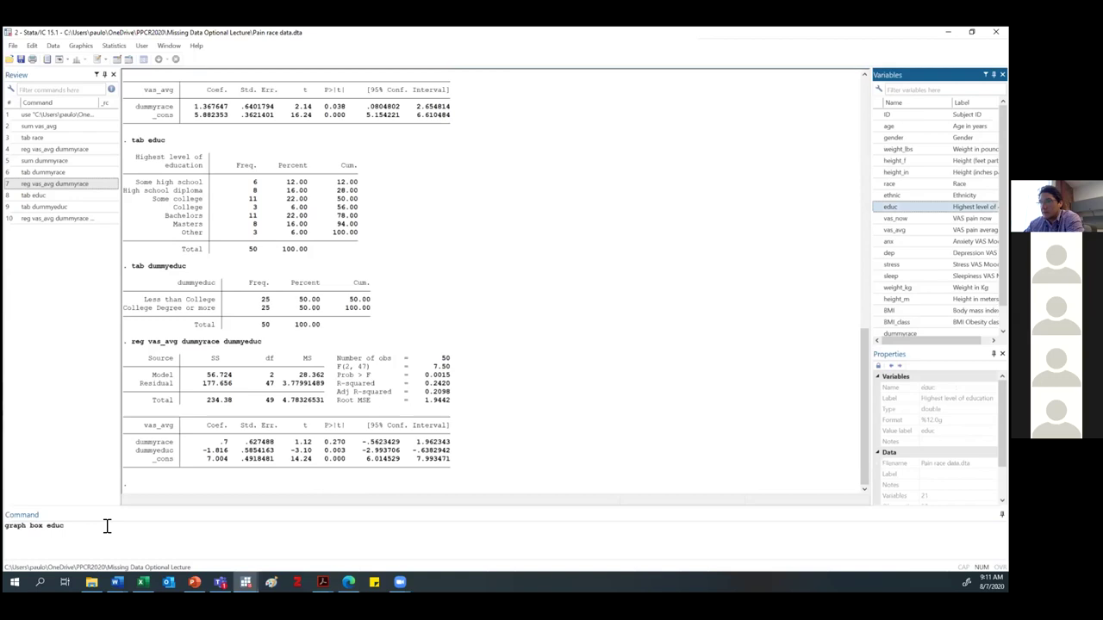
click(106, 525)
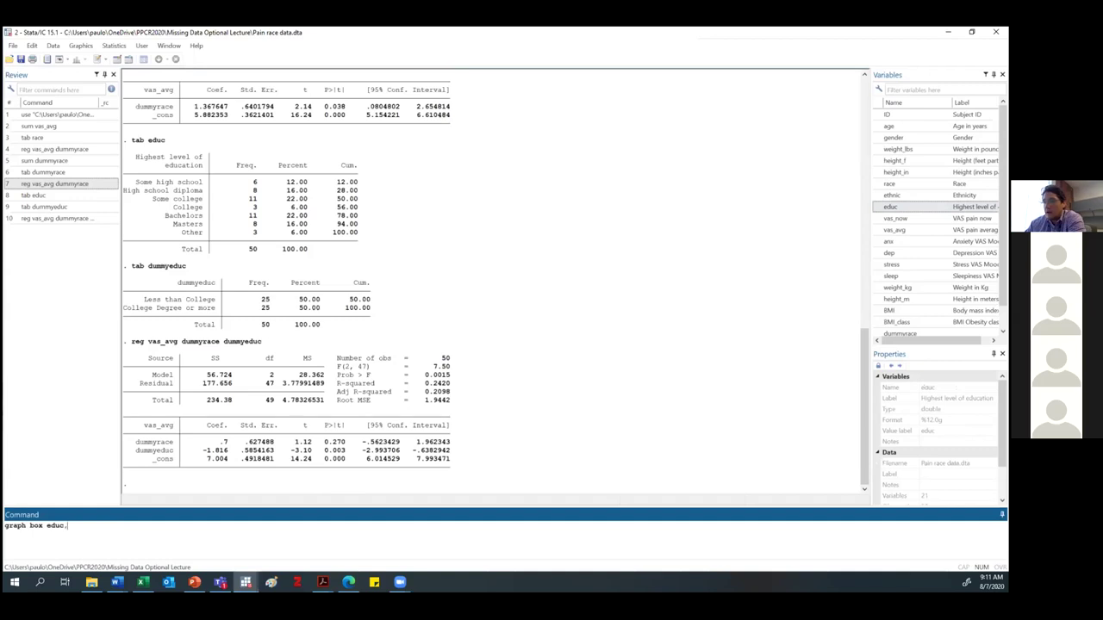
mouse_move(142, 542)
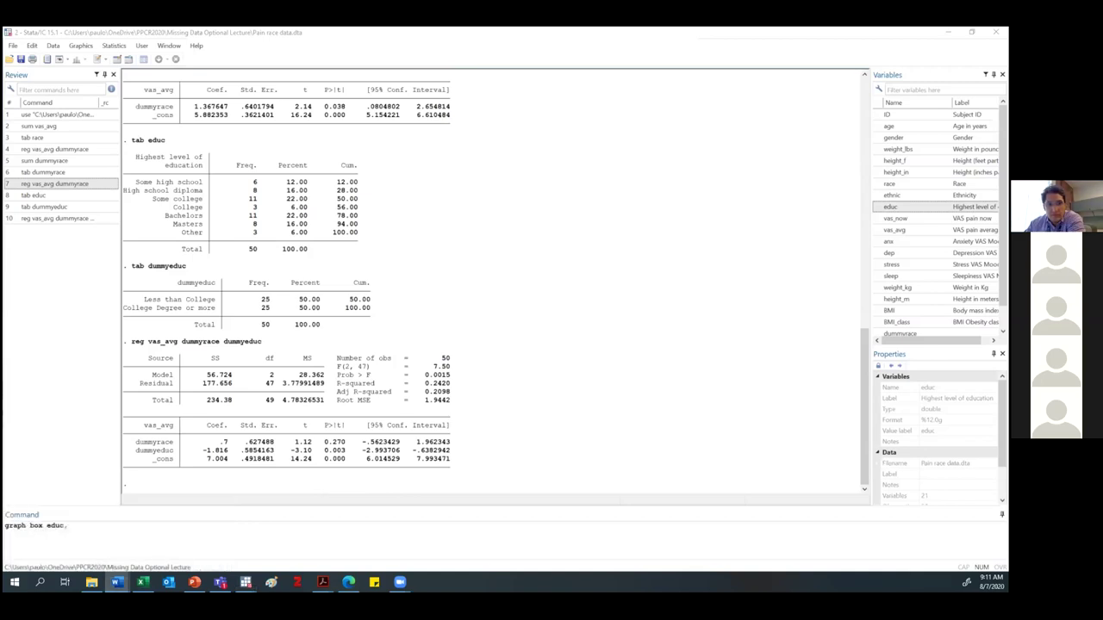
click(97, 524)
text(by()
scroll(881, 315, down, 1)
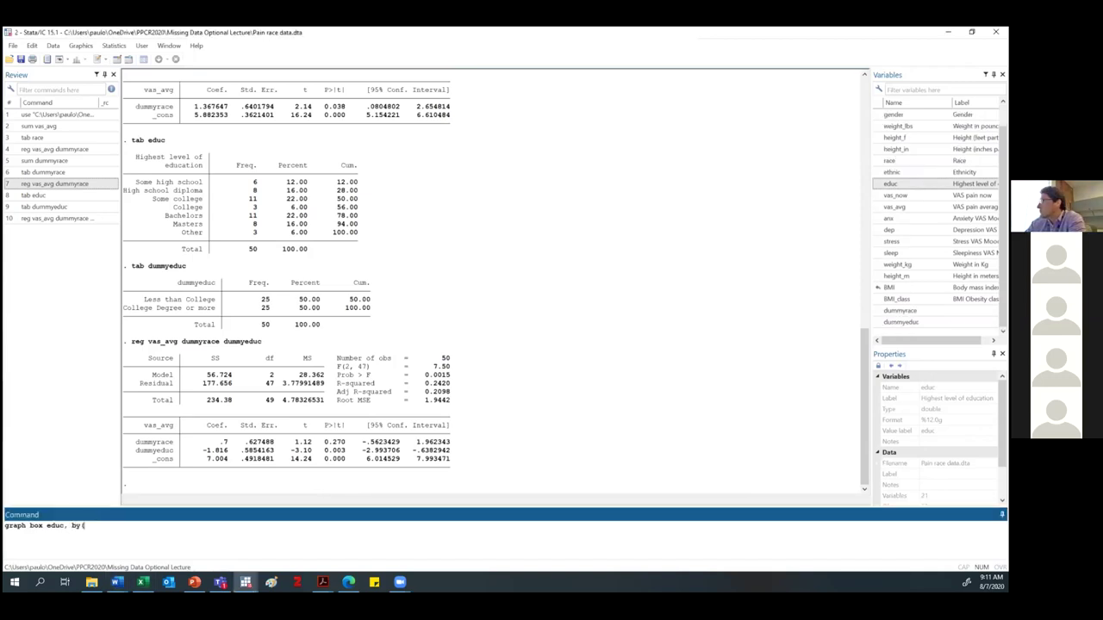
double_click(880, 312)
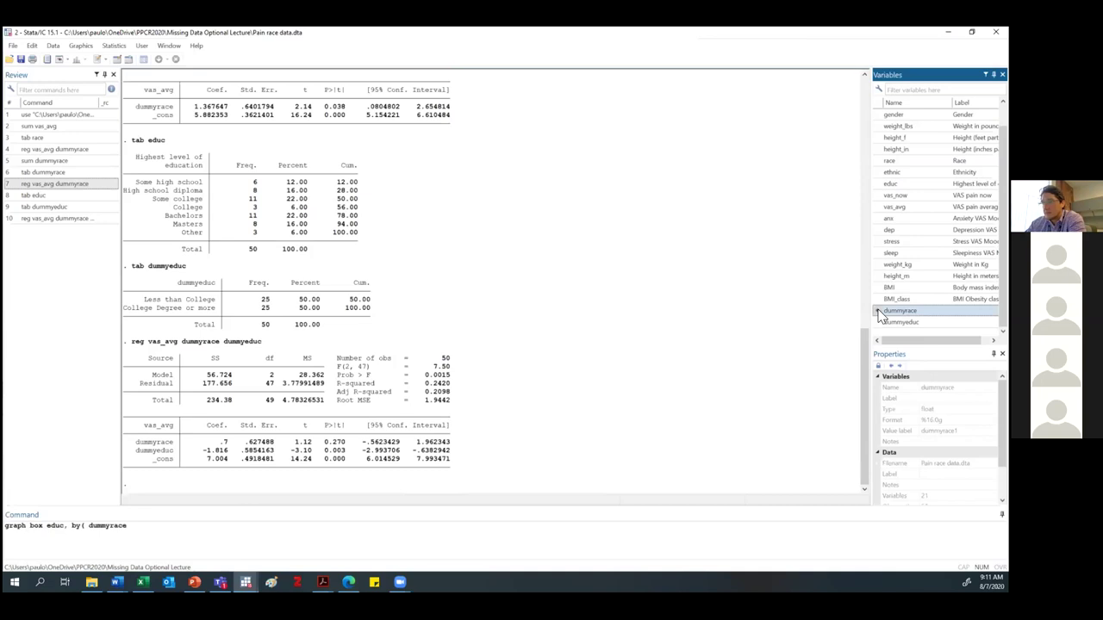
text())
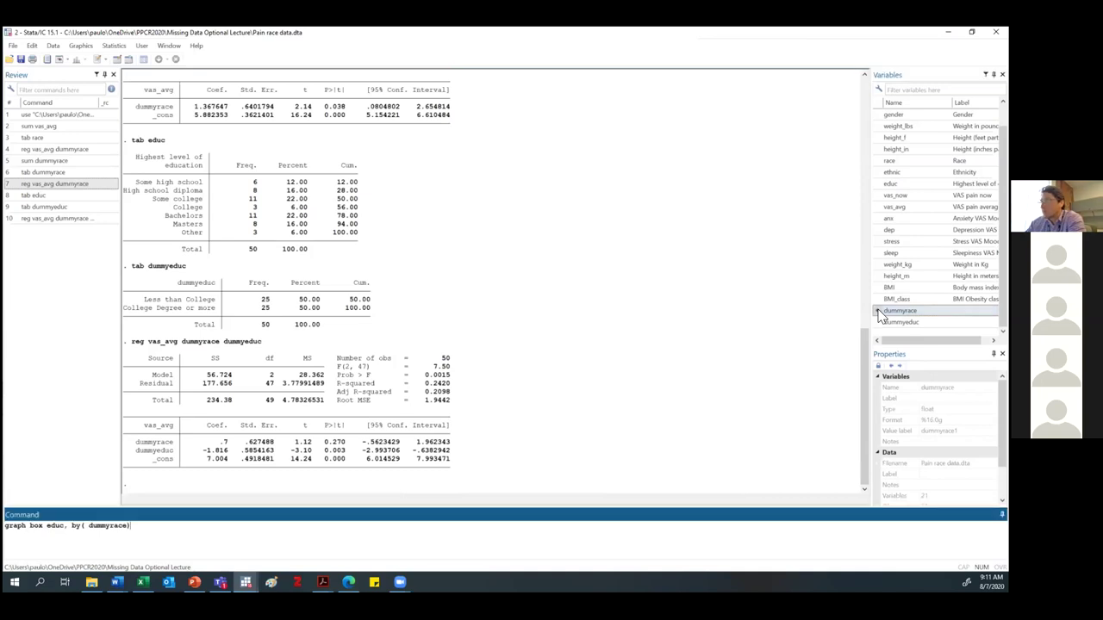
key(Return)
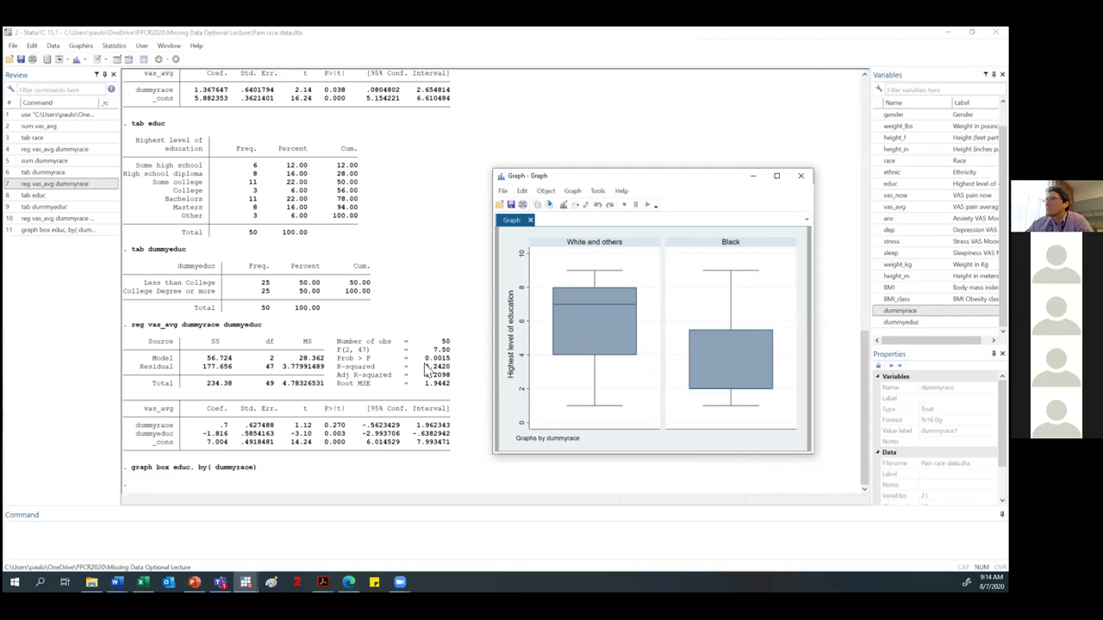
Step: Review the education tables and both regression outputs alongside the box plots, comparing model fit with and without dummyeduc
scroll(426, 370, up, 2)
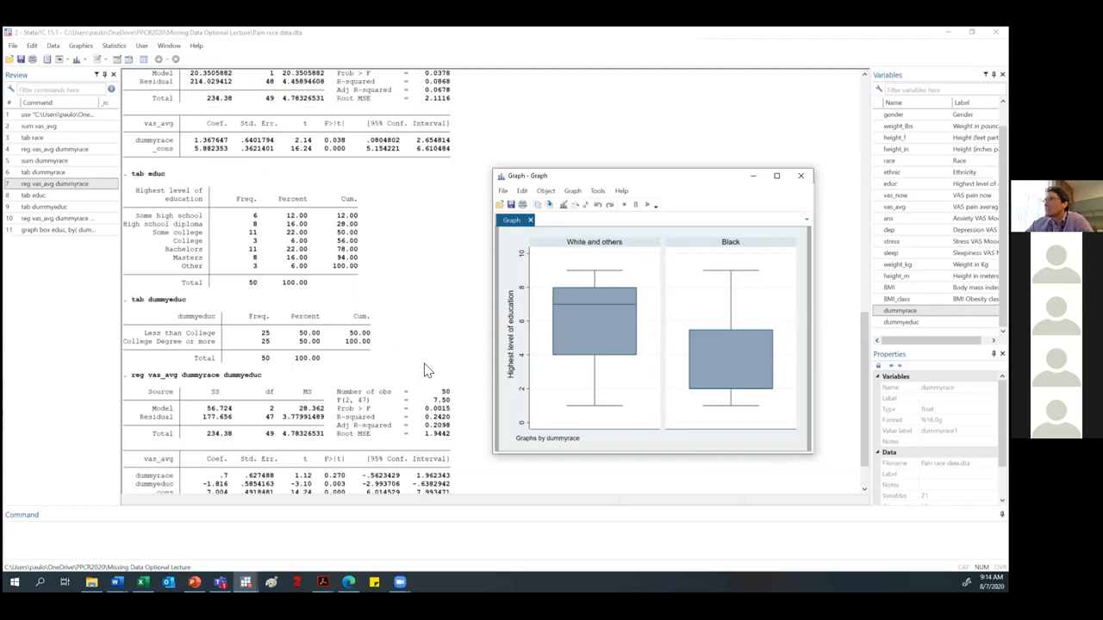
scroll(425, 370, down, 2)
scroll(426, 370, up, 2)
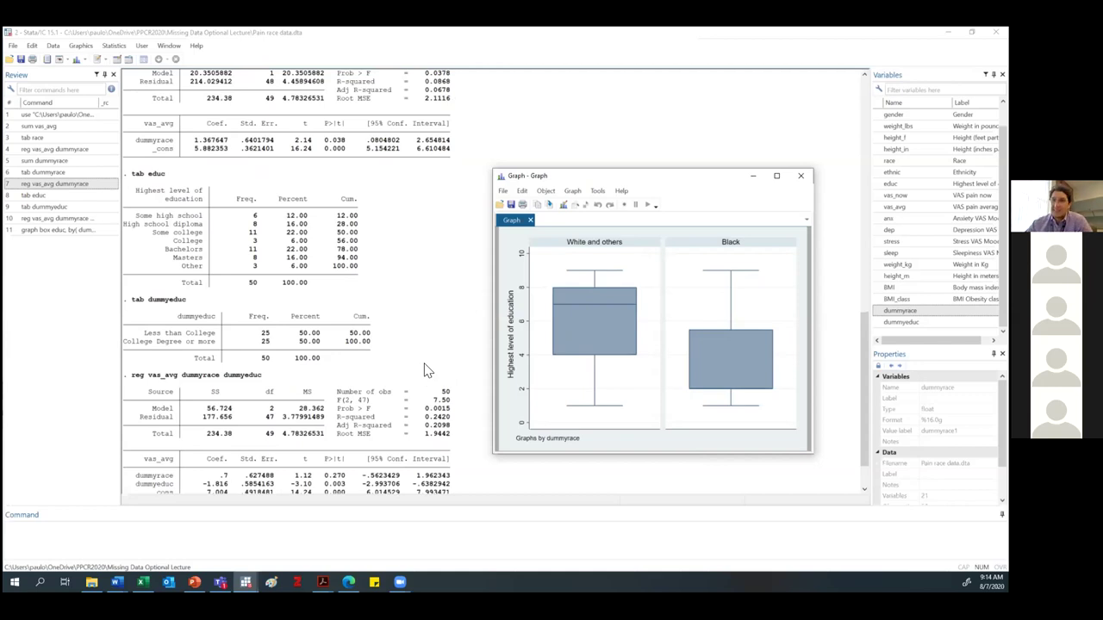
scroll(319, 242, up, 3)
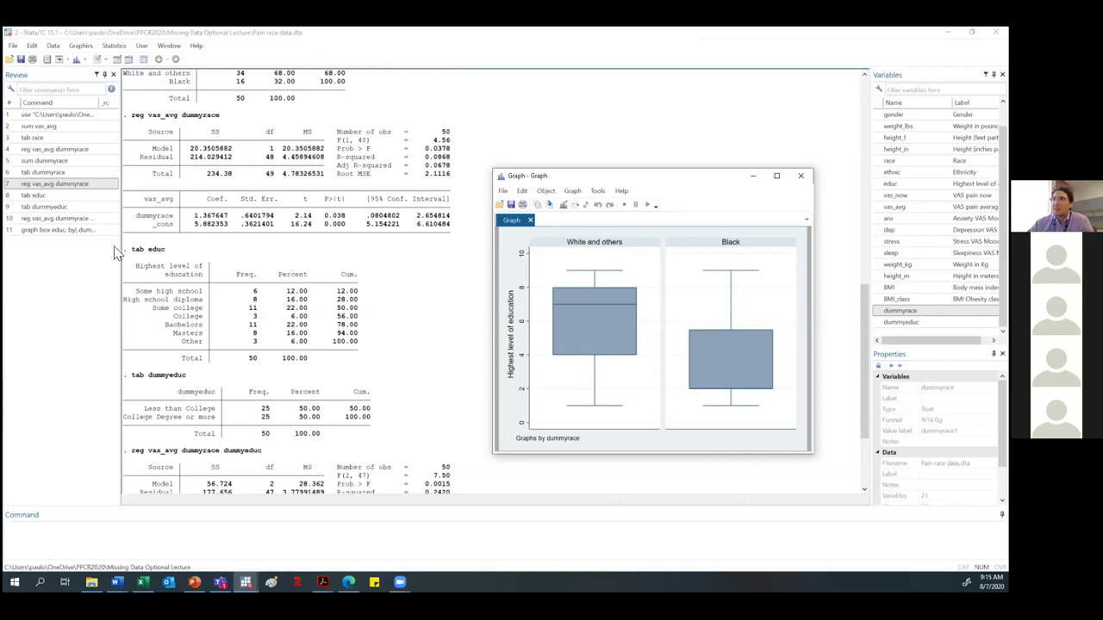
scroll(310, 267, down, 3)
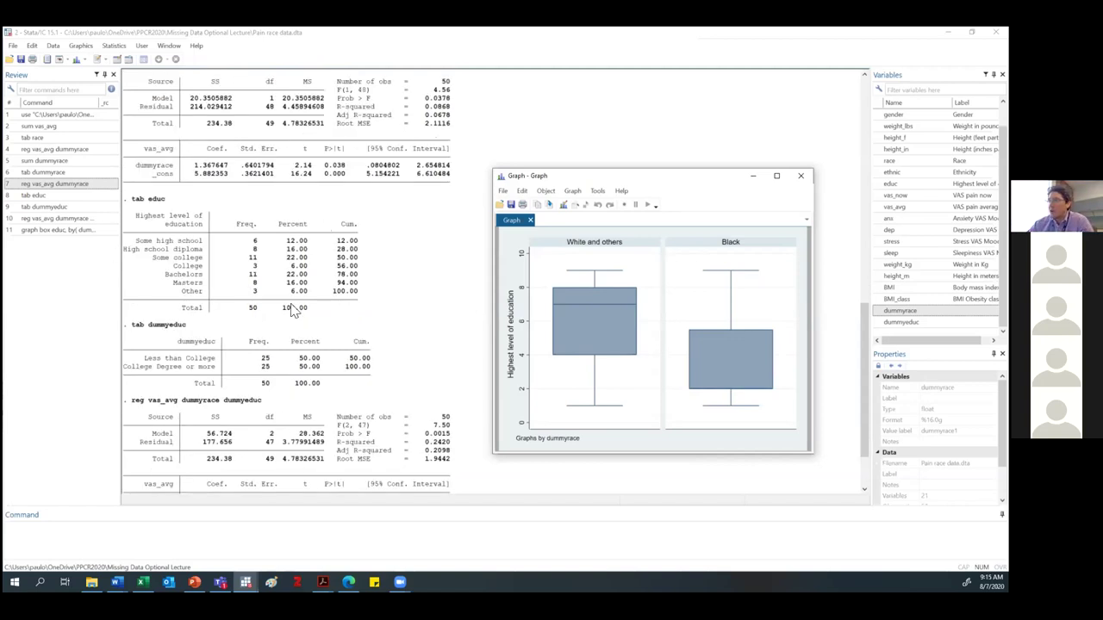
scroll(211, 355, down, 3)
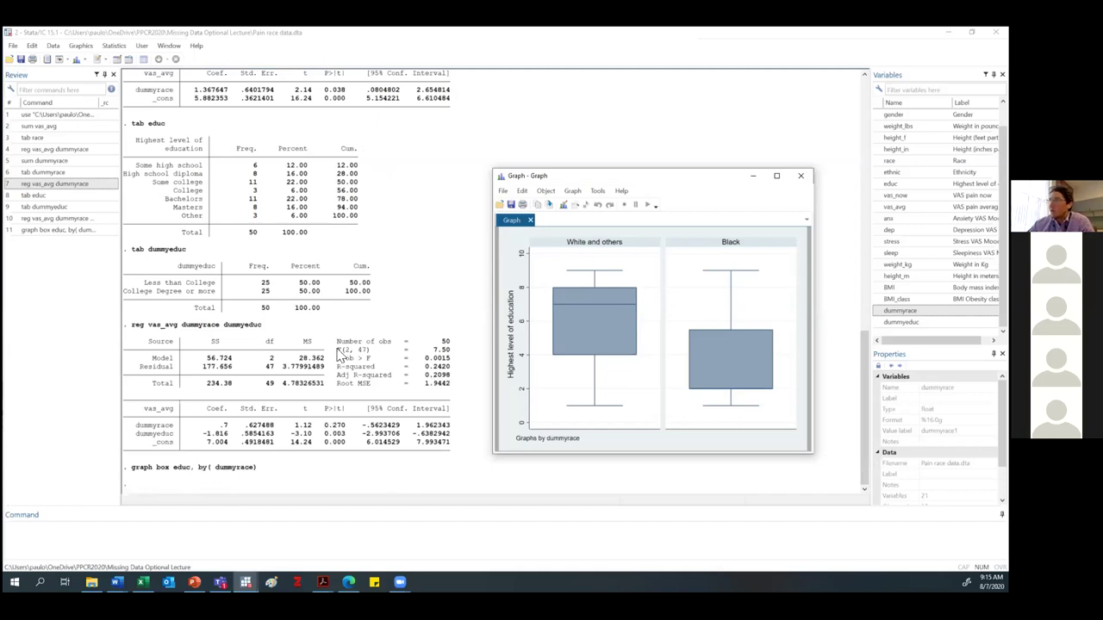
scroll(385, 296, up, 5)
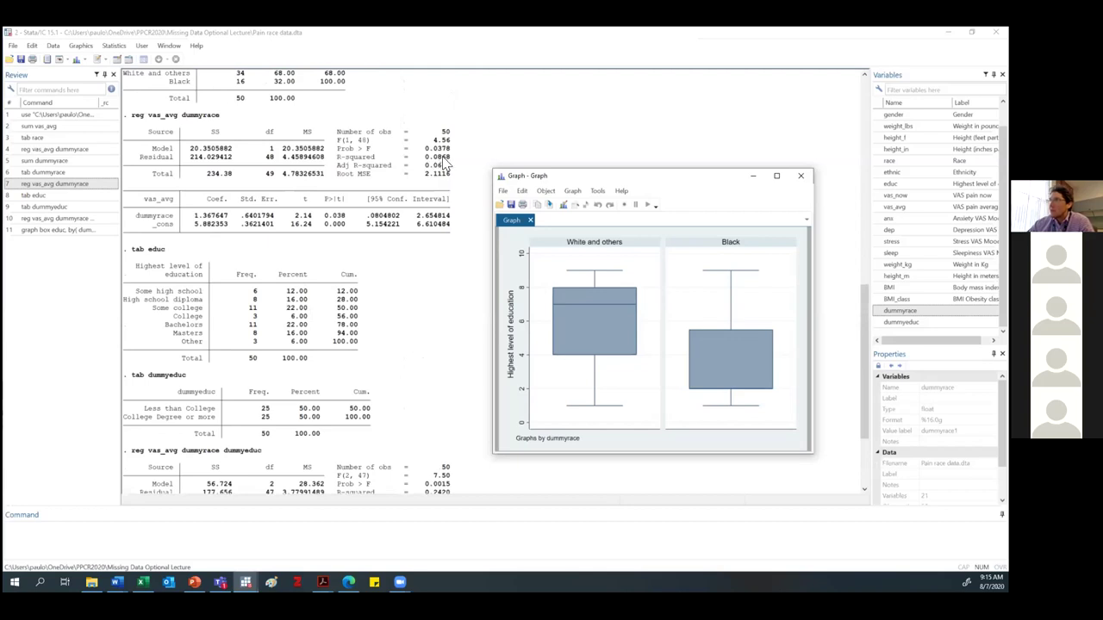
scroll(248, 406, down, 4)
scroll(148, 441, down, 1)
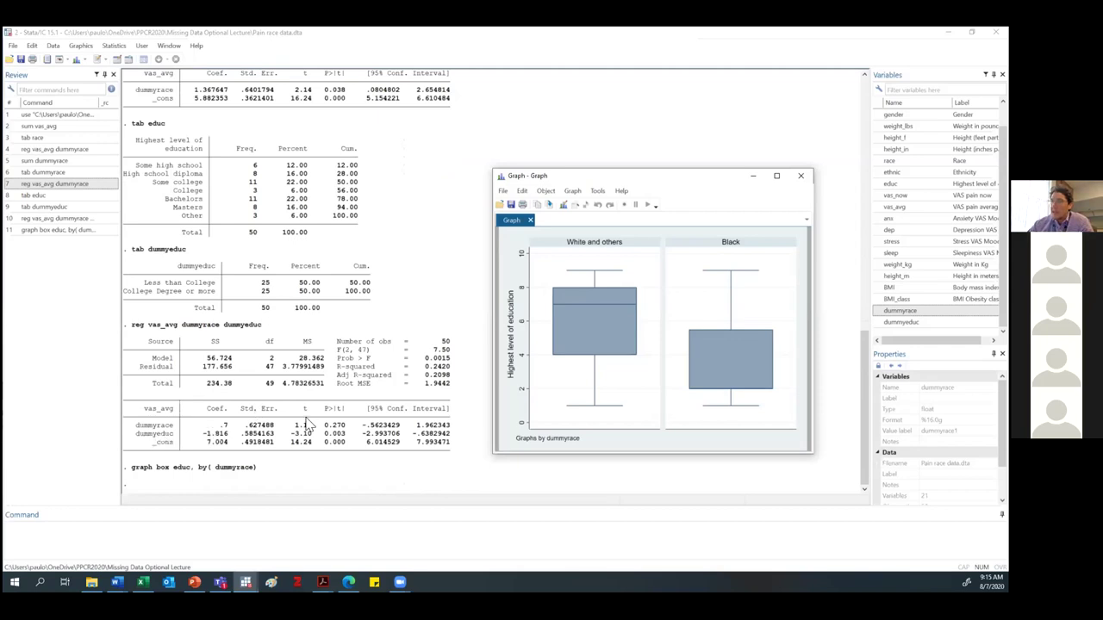
scroll(391, 425, up, 5)
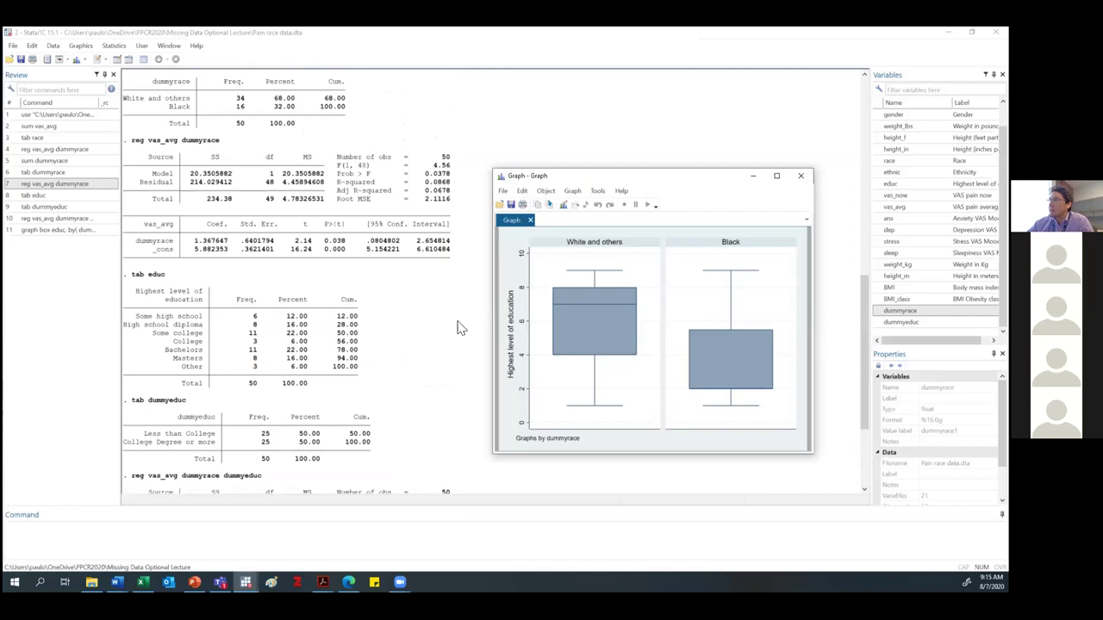
scroll(446, 398, down, 5)
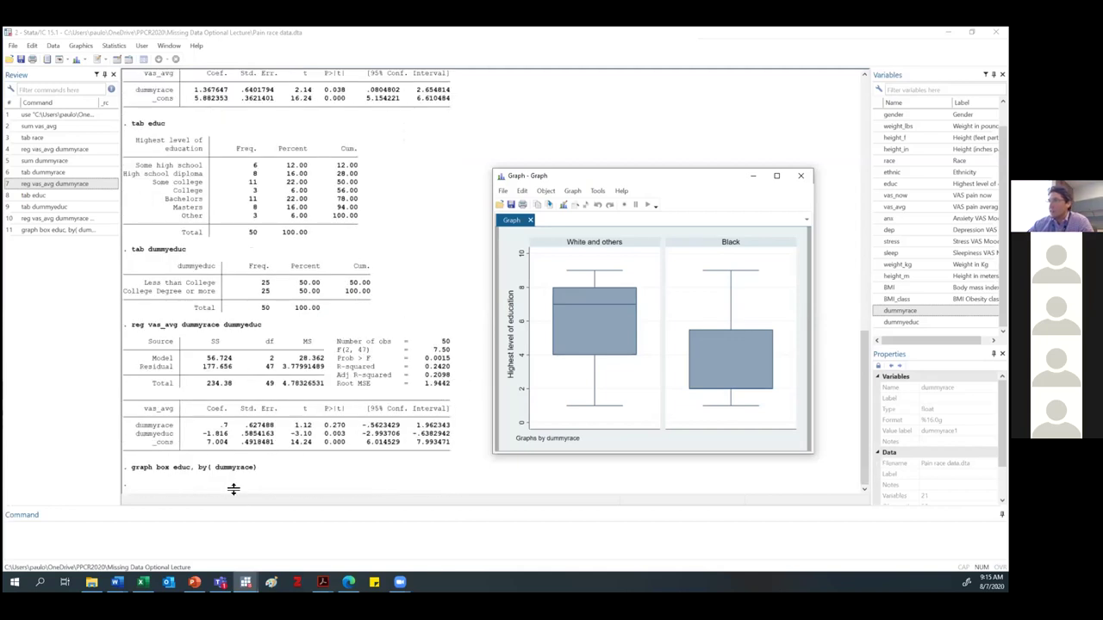
Step: Reuse the adjusted regression command without dummyrace to regress vas_avg on dummyeduc alone
click(32, 219)
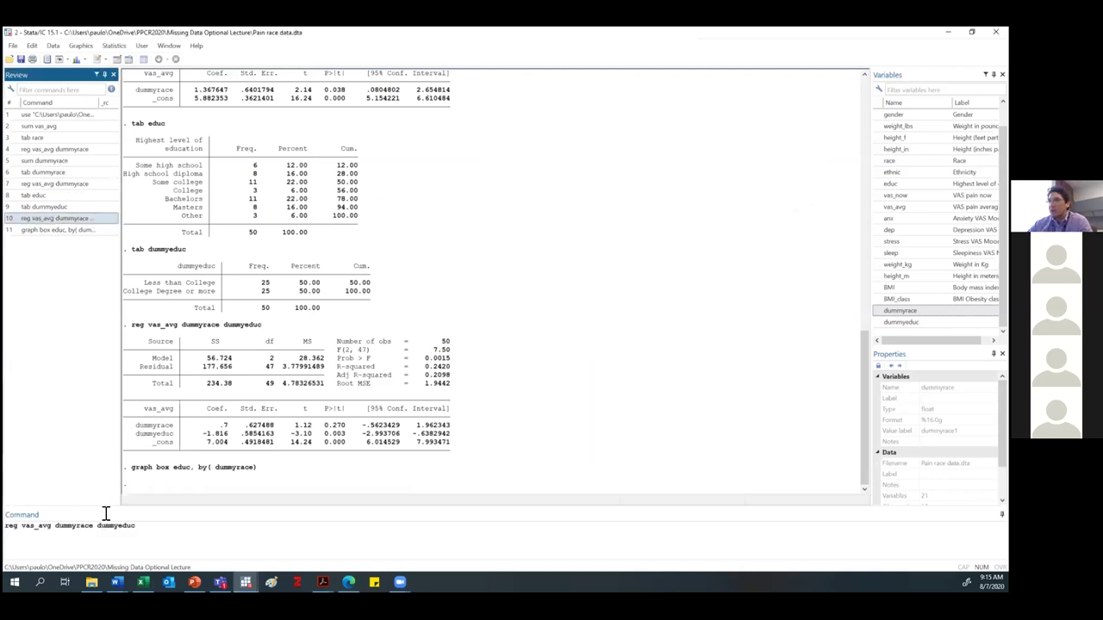
click(77, 524)
double_click(76, 524)
key(Delete)
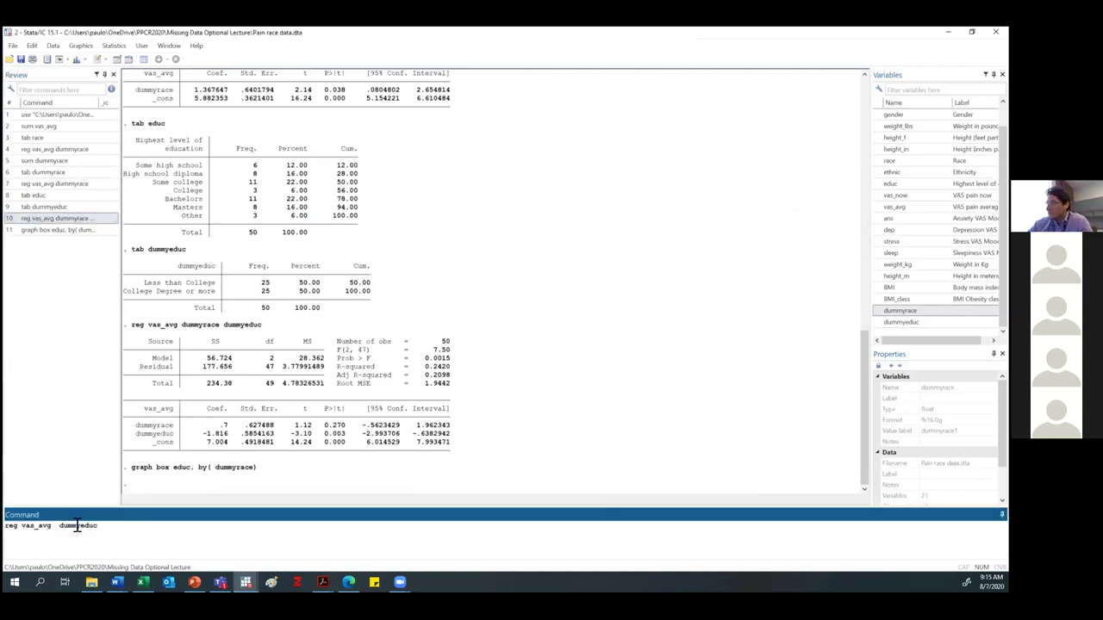
key(Return)
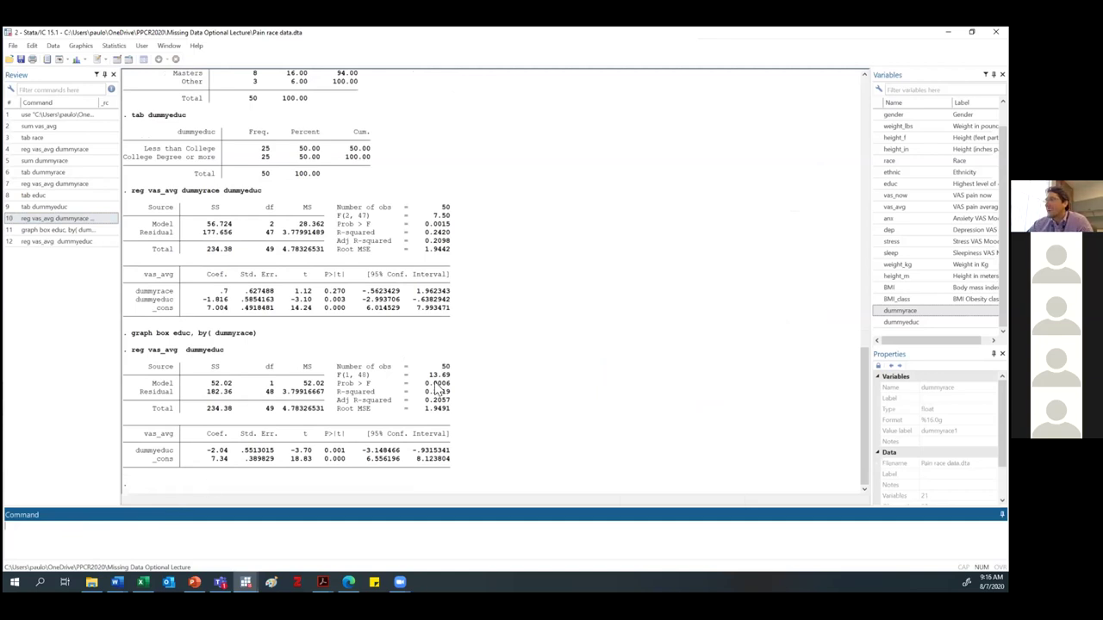
Step: Compare the education-only regression output with the model containing both dummyrace and dummyeduc
scroll(435, 398, up, 1)
scroll(428, 388, down, 1)
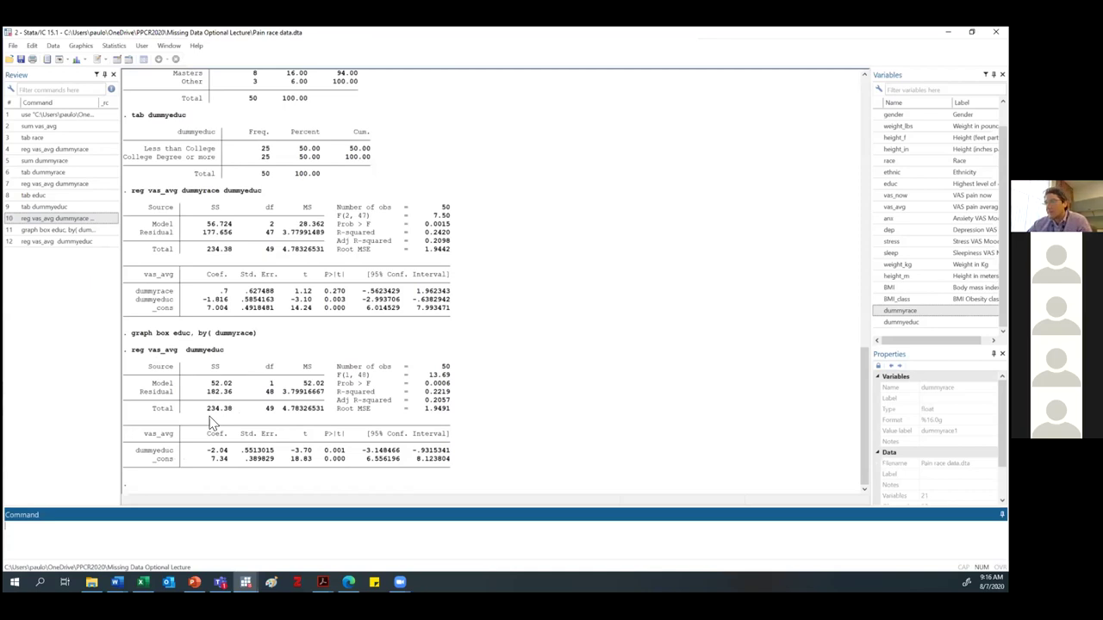
scroll(212, 422, up, 2)
scroll(211, 423, up, 2)
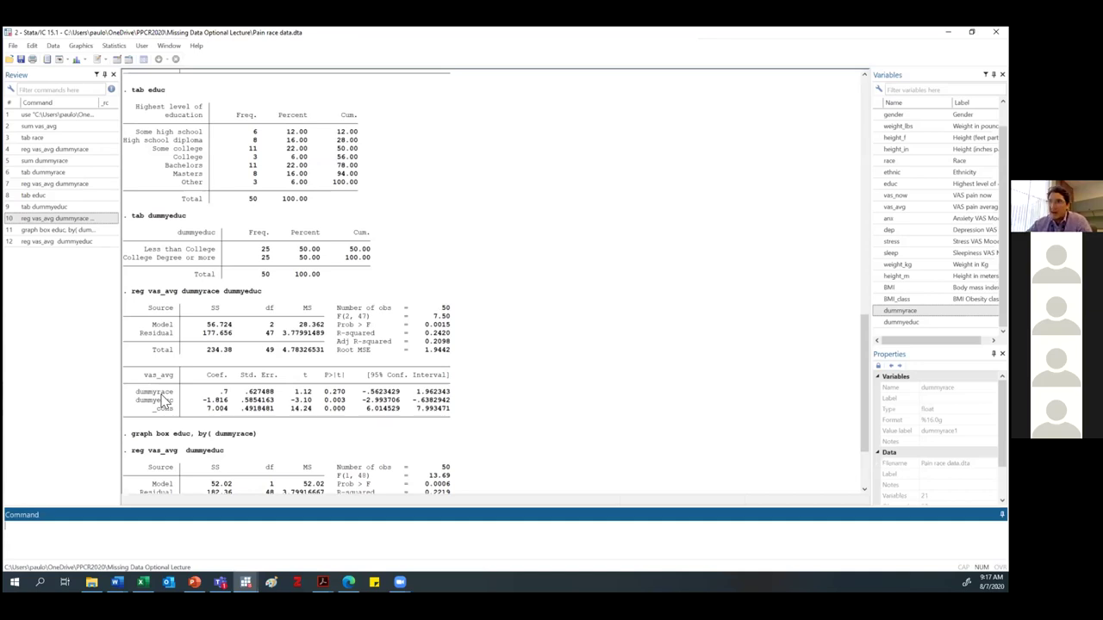
Step: Reuse the adjusted regression command and add dep, regressing vas_avg on dummyrace, dummyeduc and dep
click(54, 243)
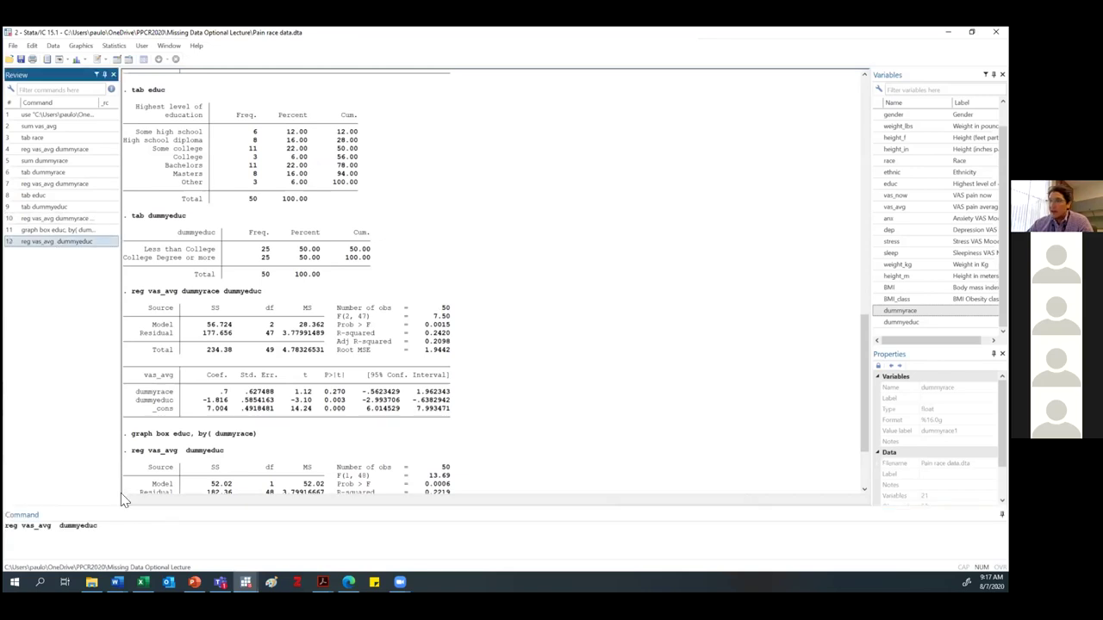
click(53, 218)
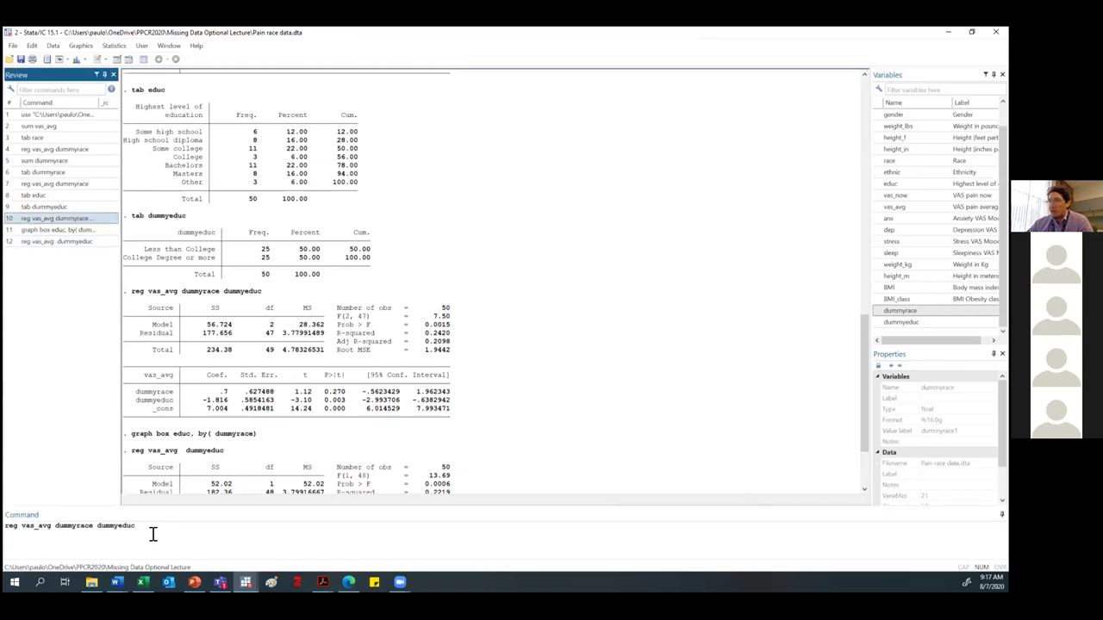
click(386, 526)
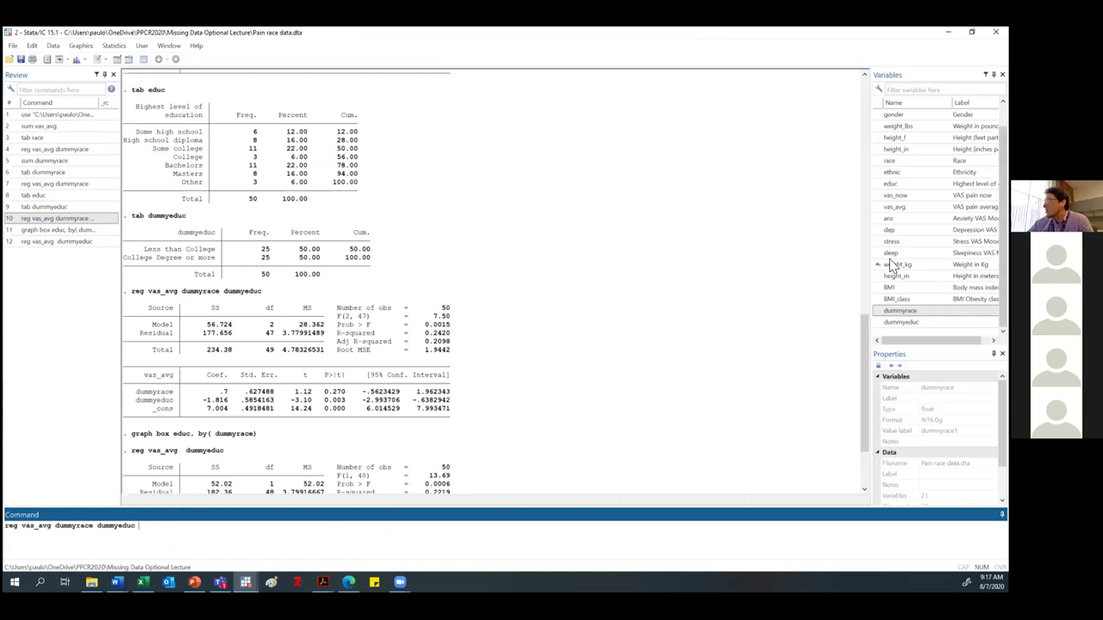
click(878, 231)
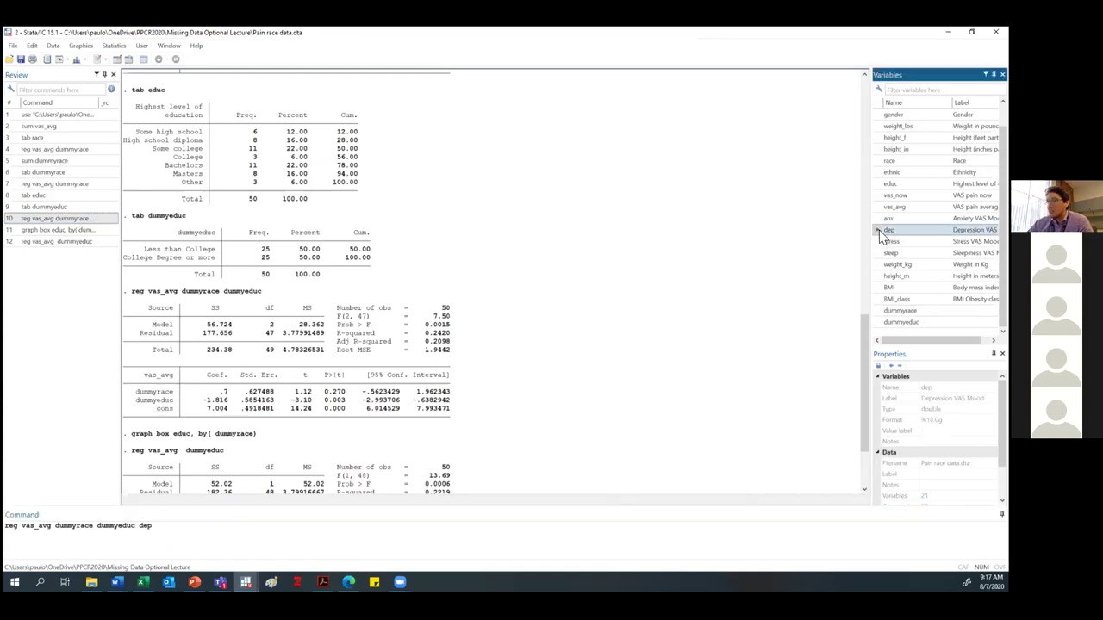
key(Return)
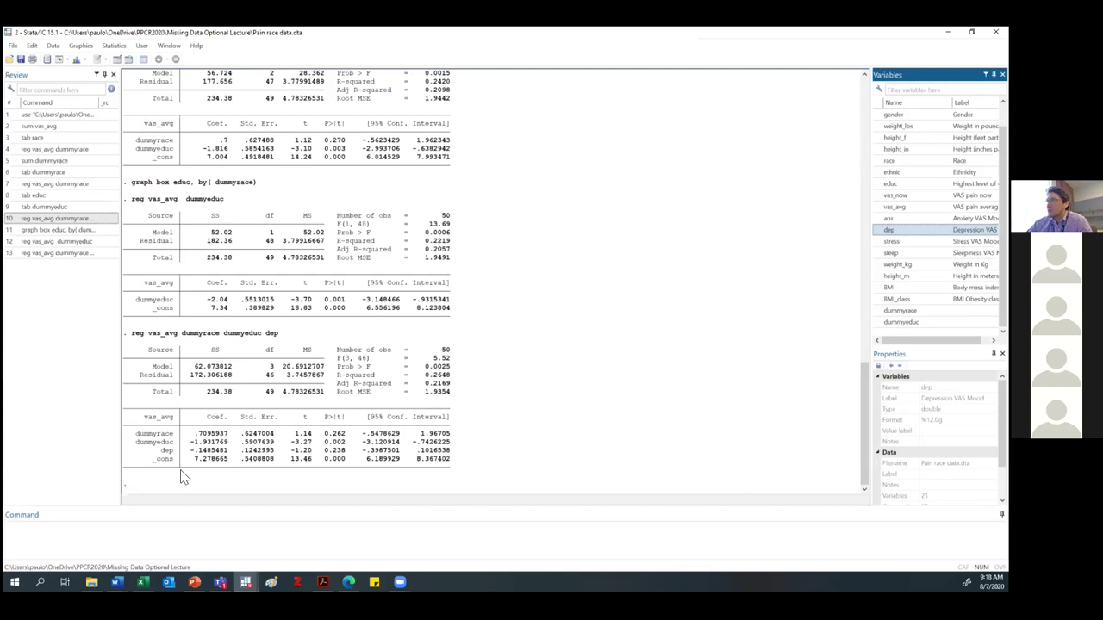
Step: Rerun the earlier regression of vas_avg on dummyeduc alone
click(78, 245)
key(Return)
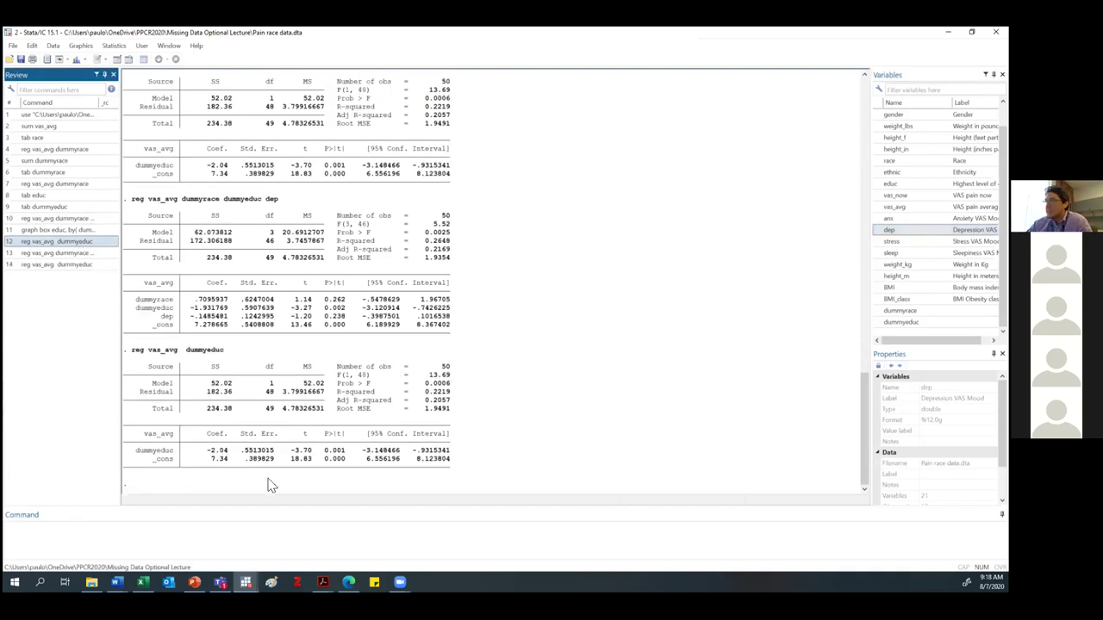